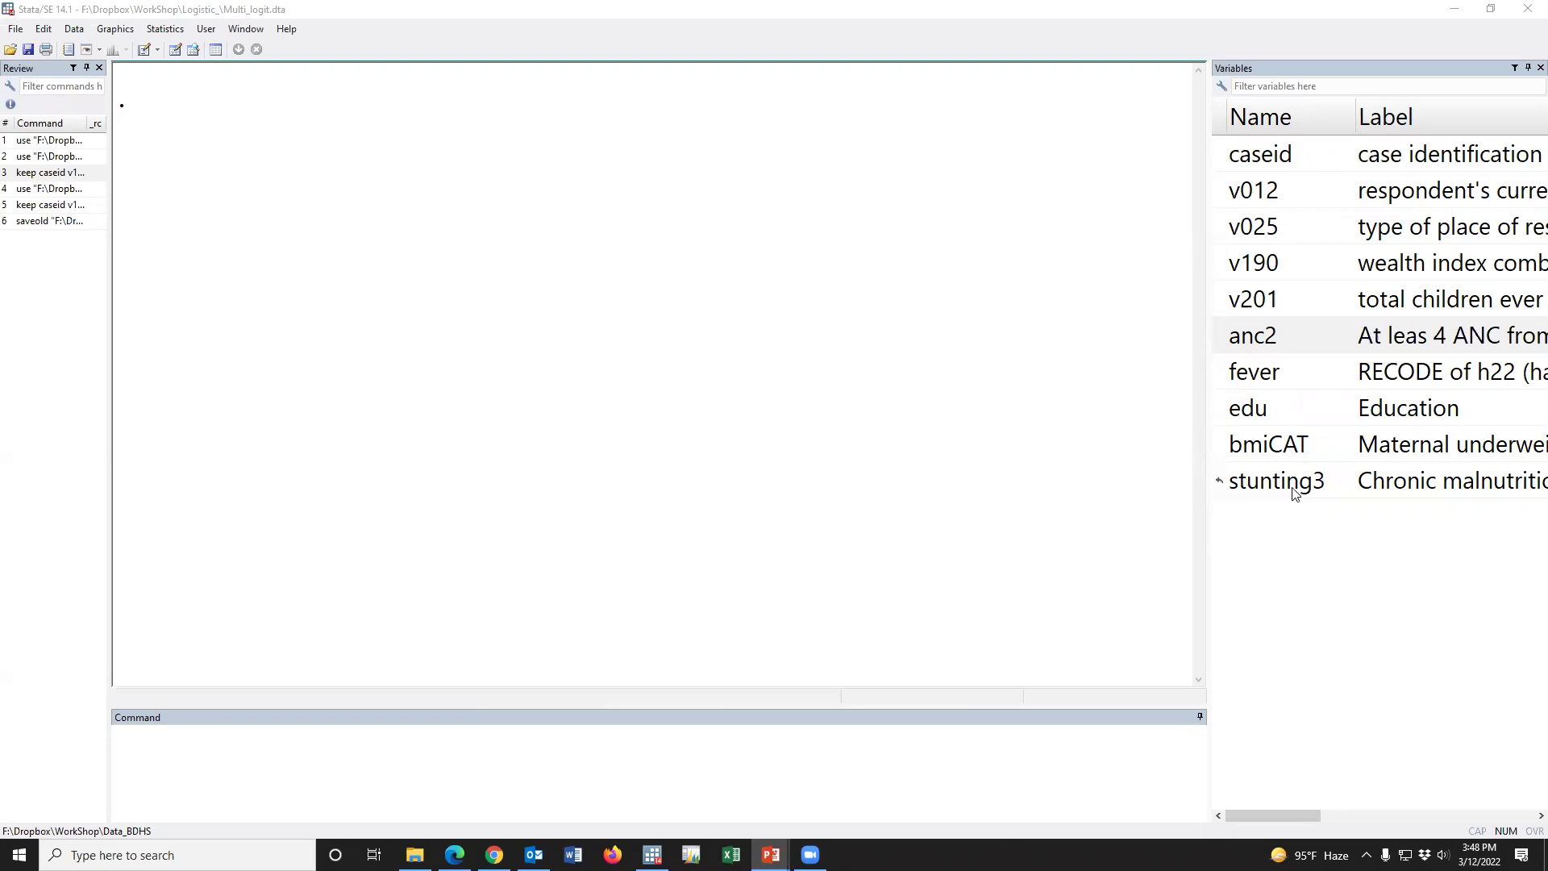
# Tabulate the frequencies of the chronic malnutrition variable stunting3
pyautogui.click(855, 755)
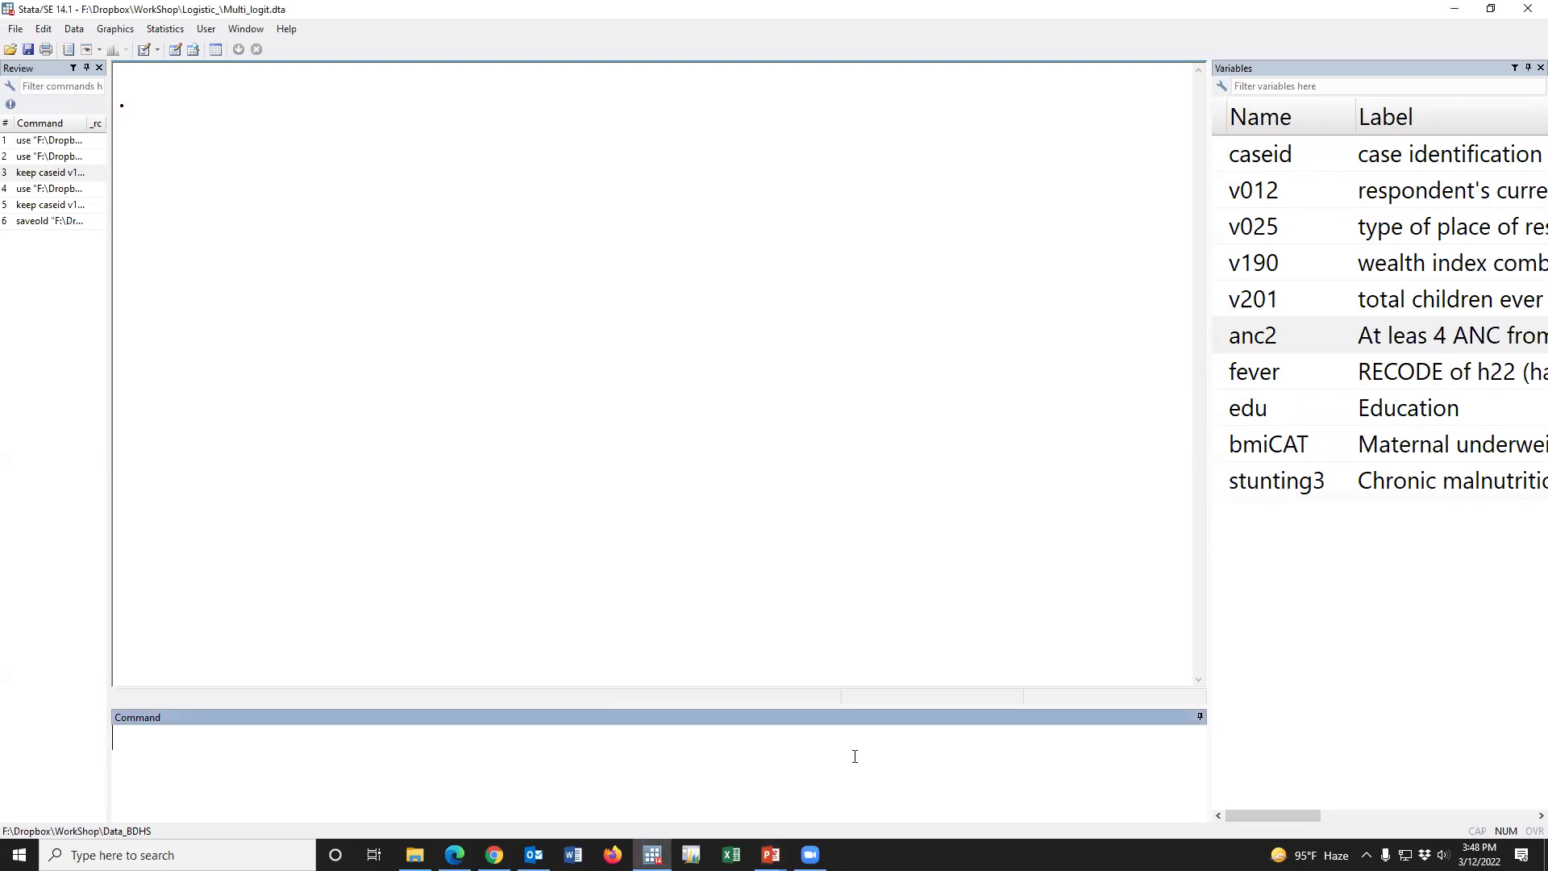
pyautogui.write('tab')
pyautogui.click(1220, 482)
pyautogui.press('Return')
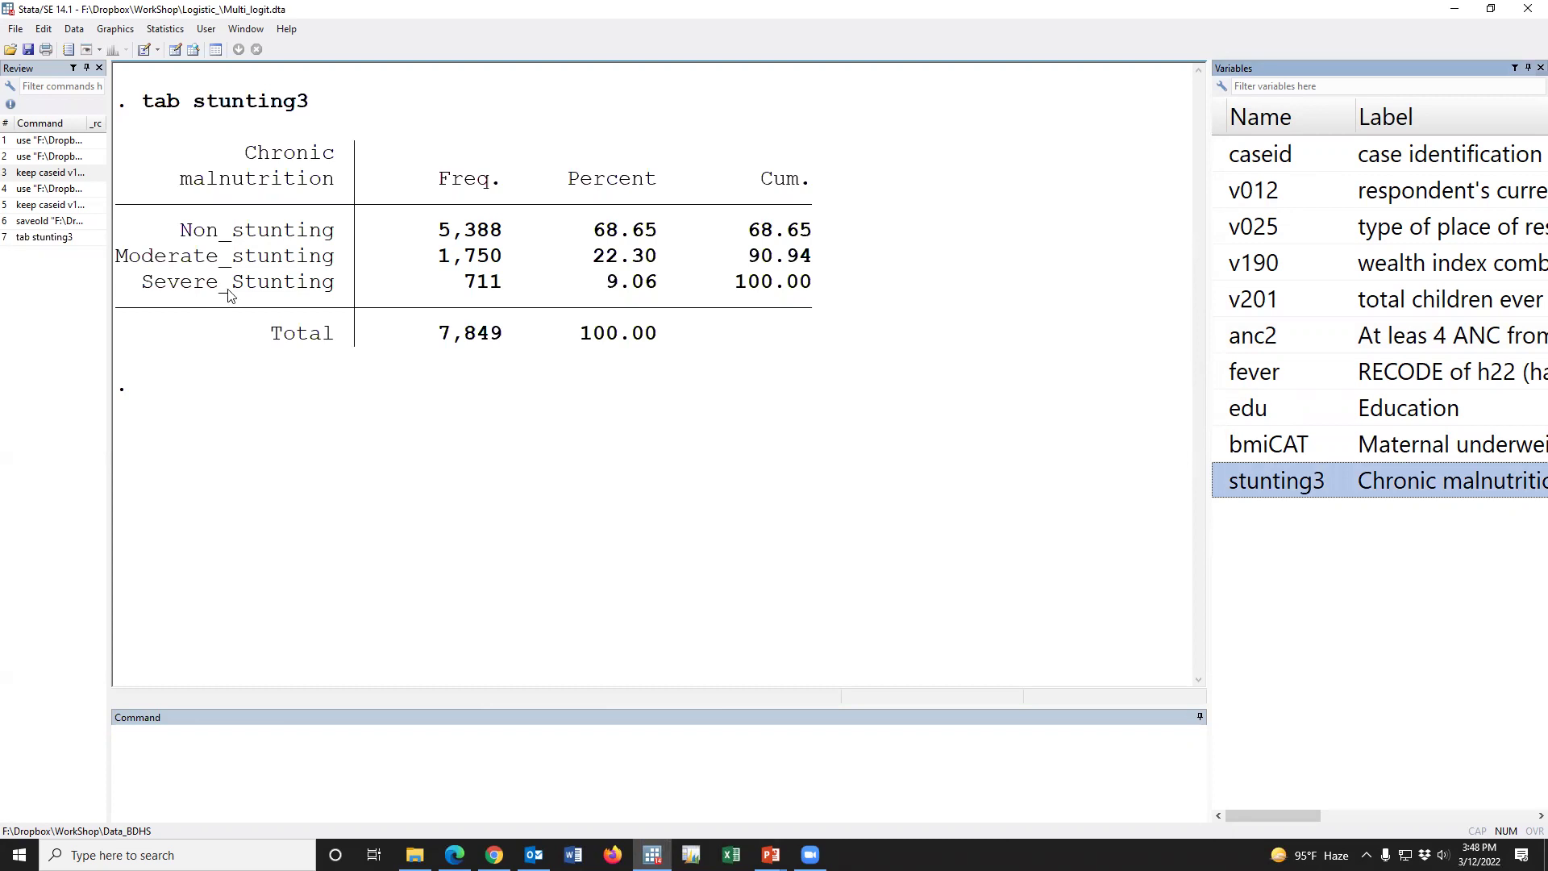
# Tabulate the frequencies of the maternal underweight variable bmiCAT
pyautogui.click(494, 751)
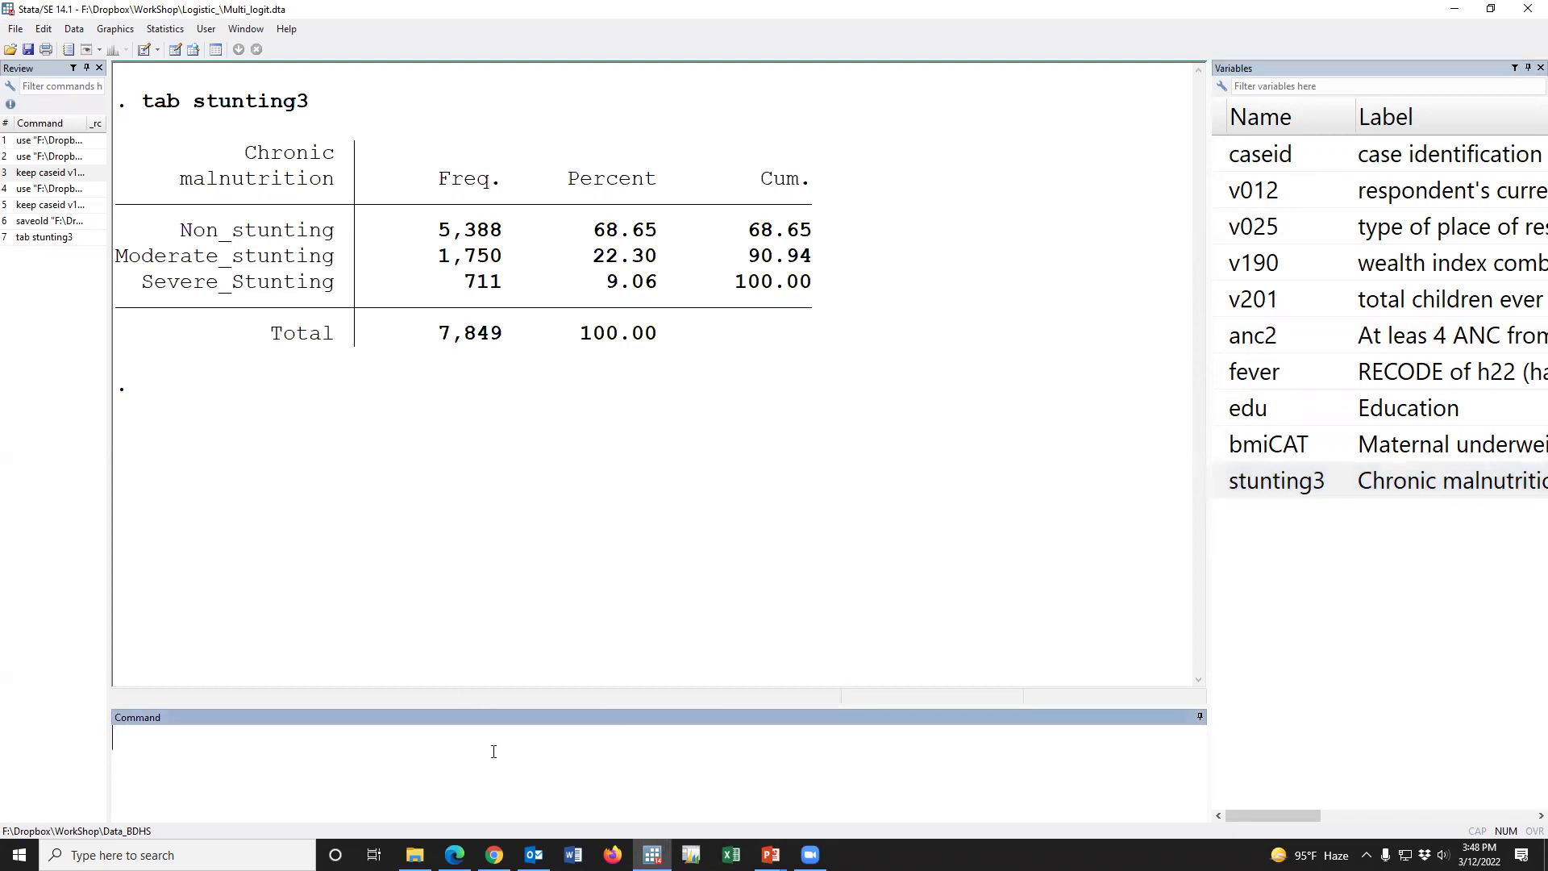
pyautogui.write('ta')
pyautogui.doubleClick(1219, 448)
pyautogui.press('Return')
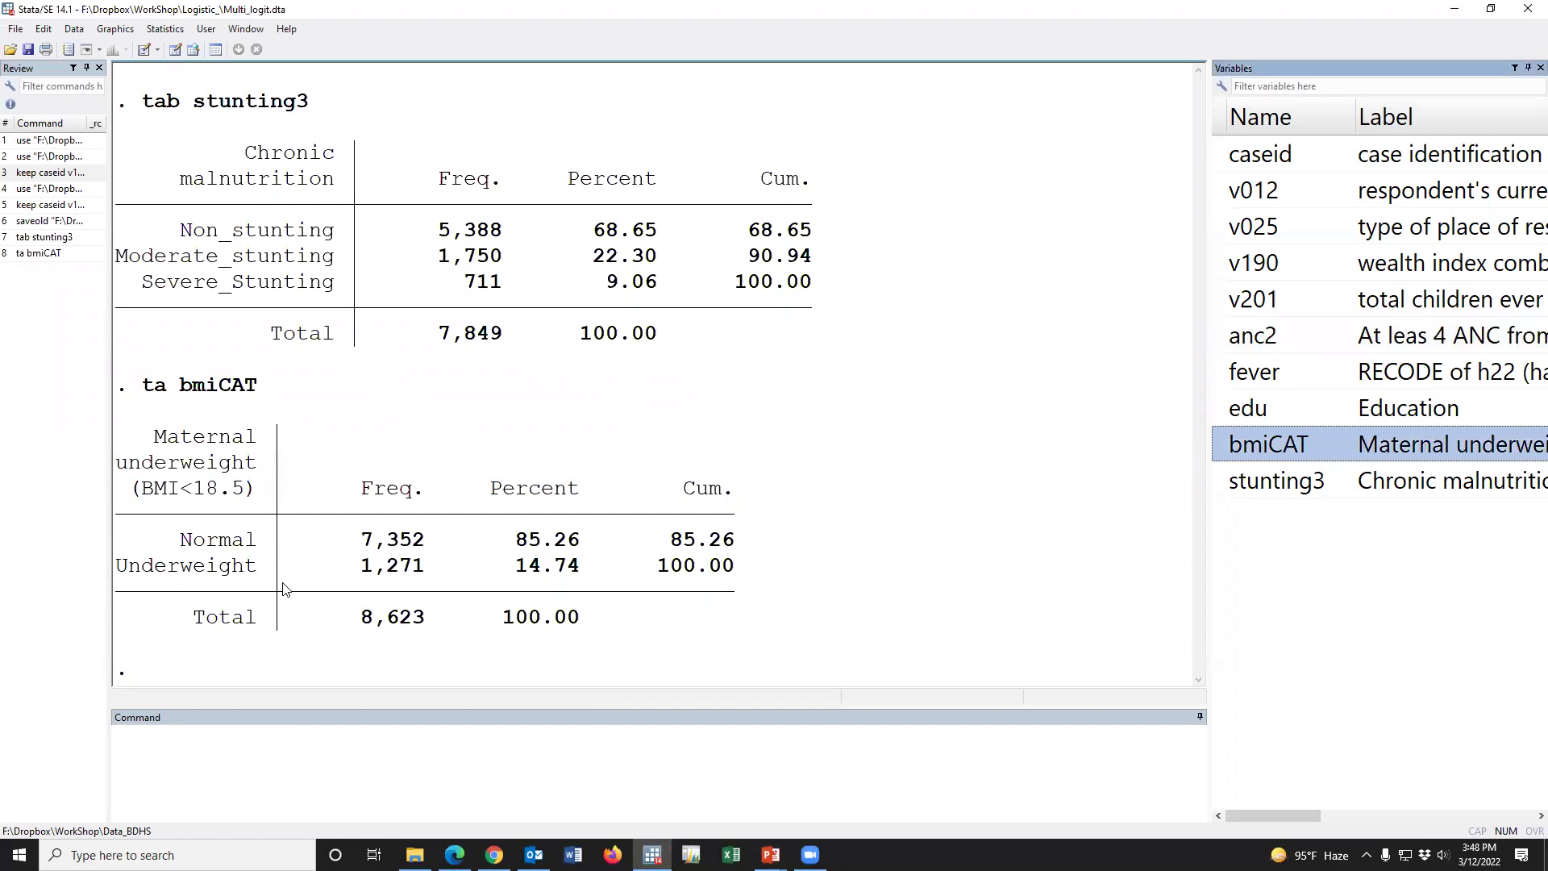
# Cross-tabulate stunting3 by bmiCAT with column percentages and a chi-square test, showing the full output
pyautogui.click(67, 238)
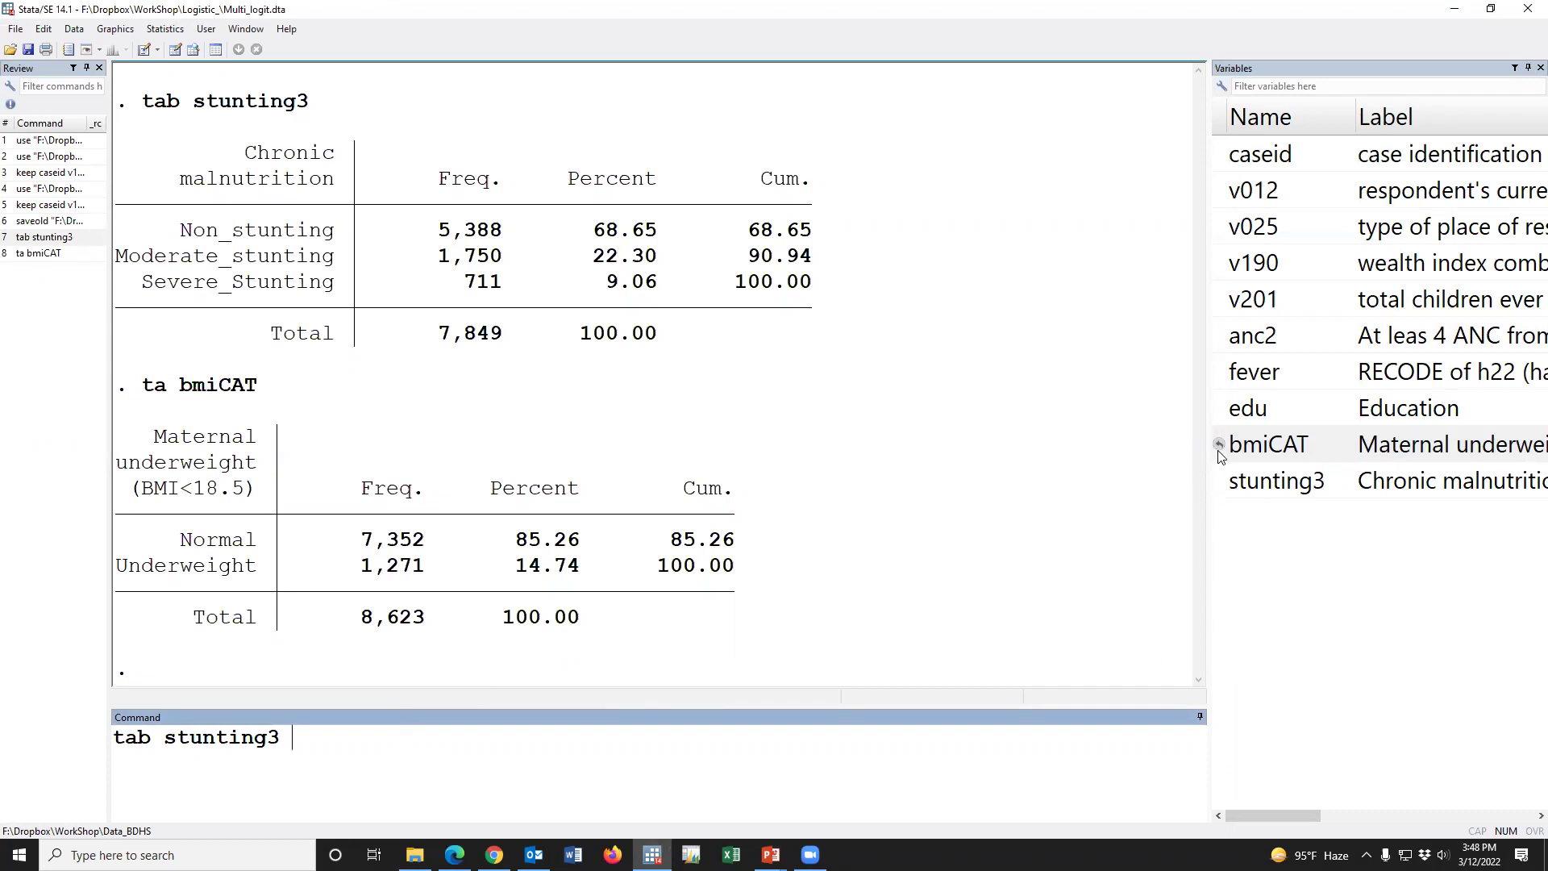
pyautogui.doubleClick(1241, 445)
pyautogui.click(677, 757)
pyautogui.write(', col ch')
pyautogui.press('Return')
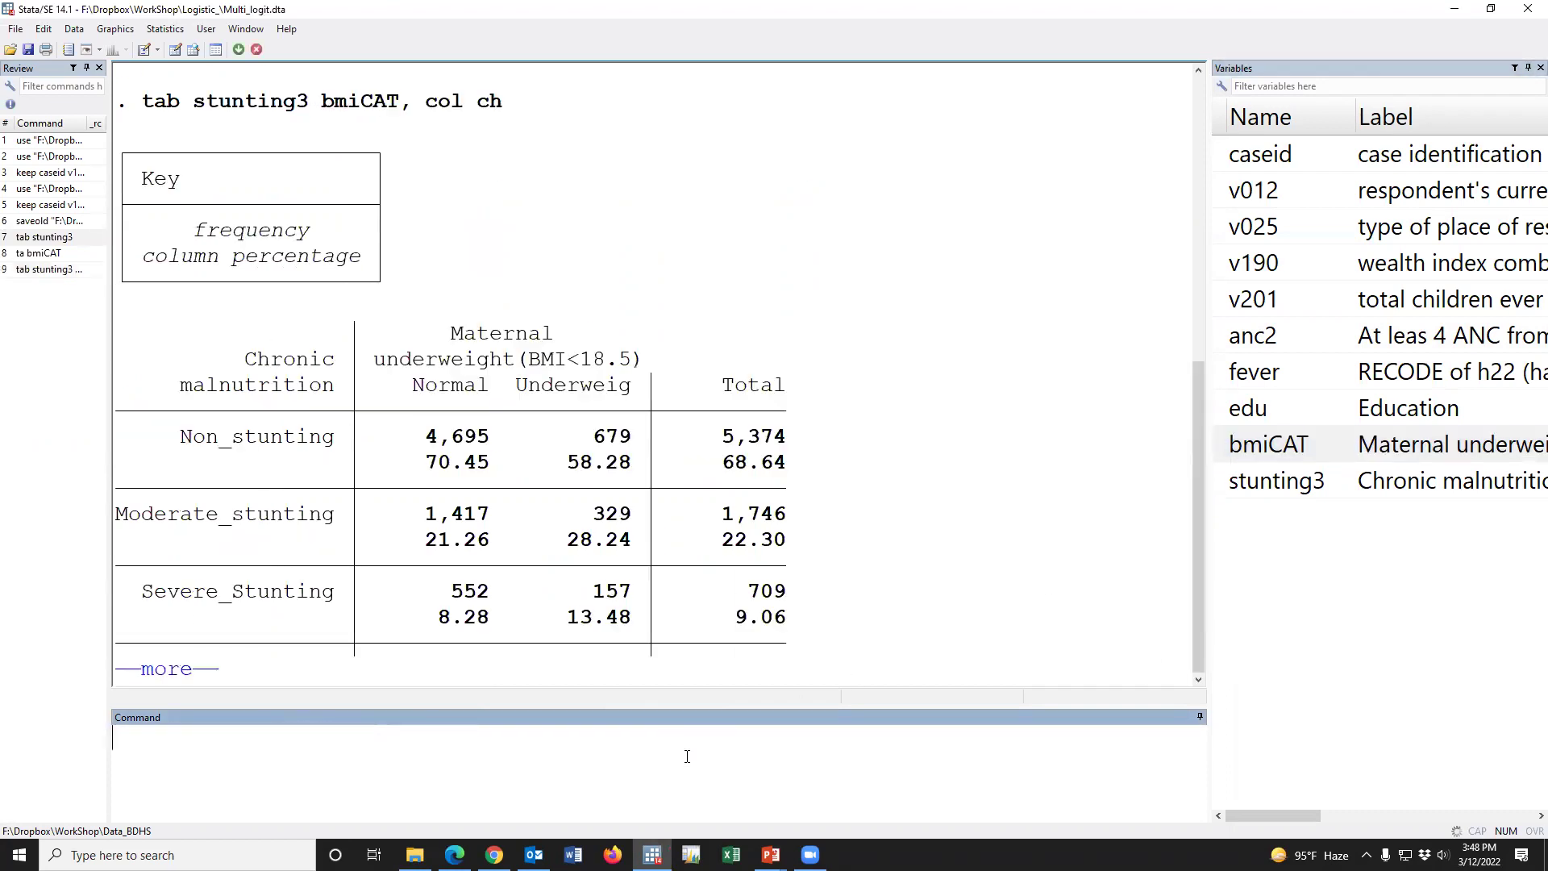
pyautogui.click(193, 673)
# Turn off output pausing with the command set more off
pyautogui.click(230, 759)
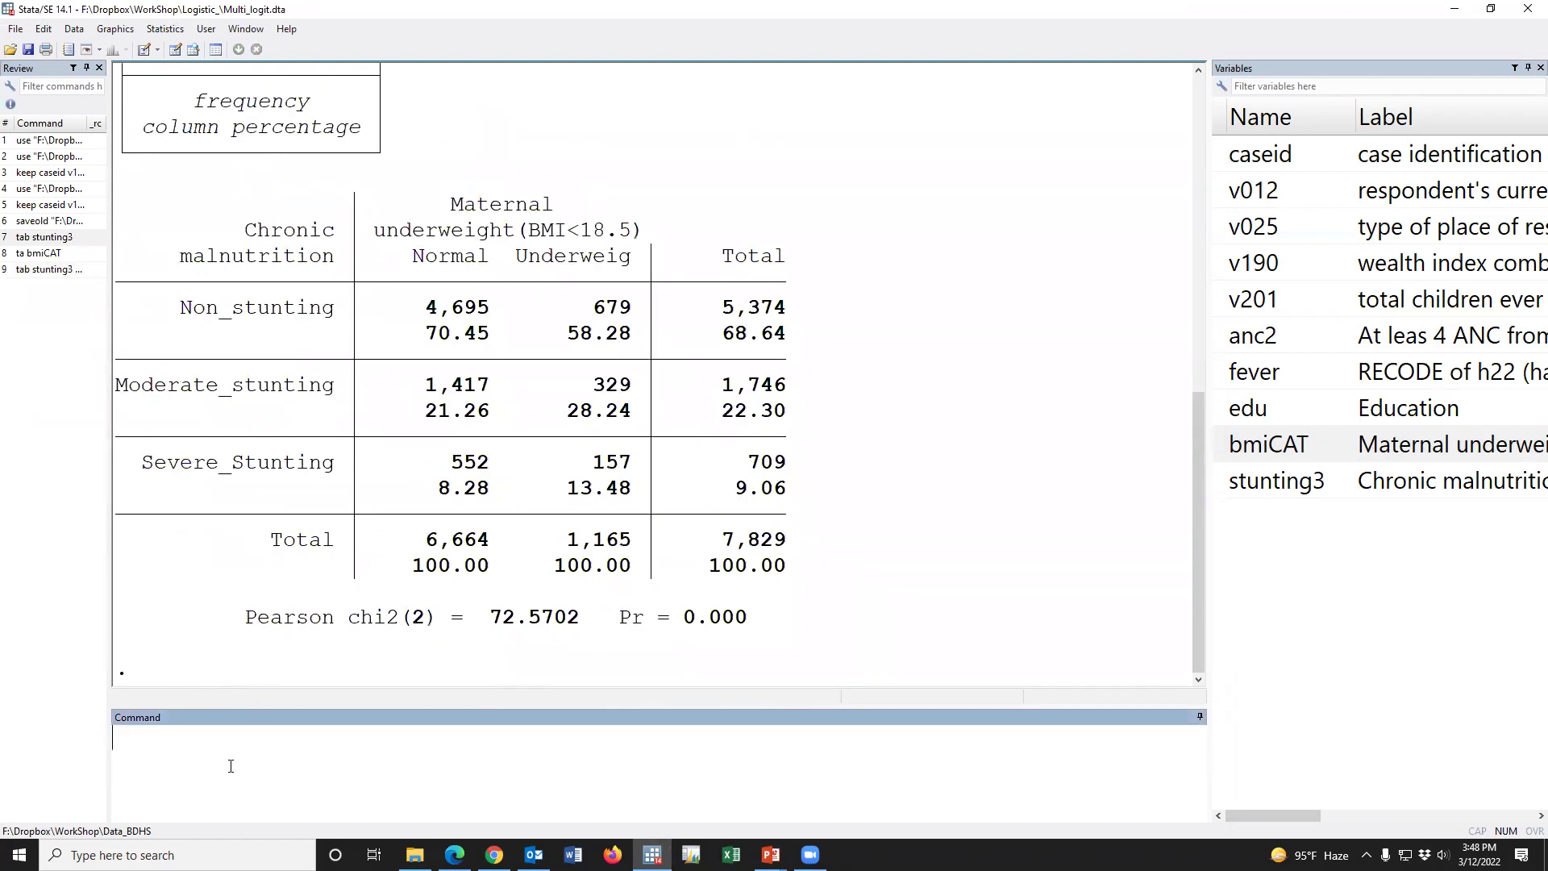
pyautogui.write('set more off')
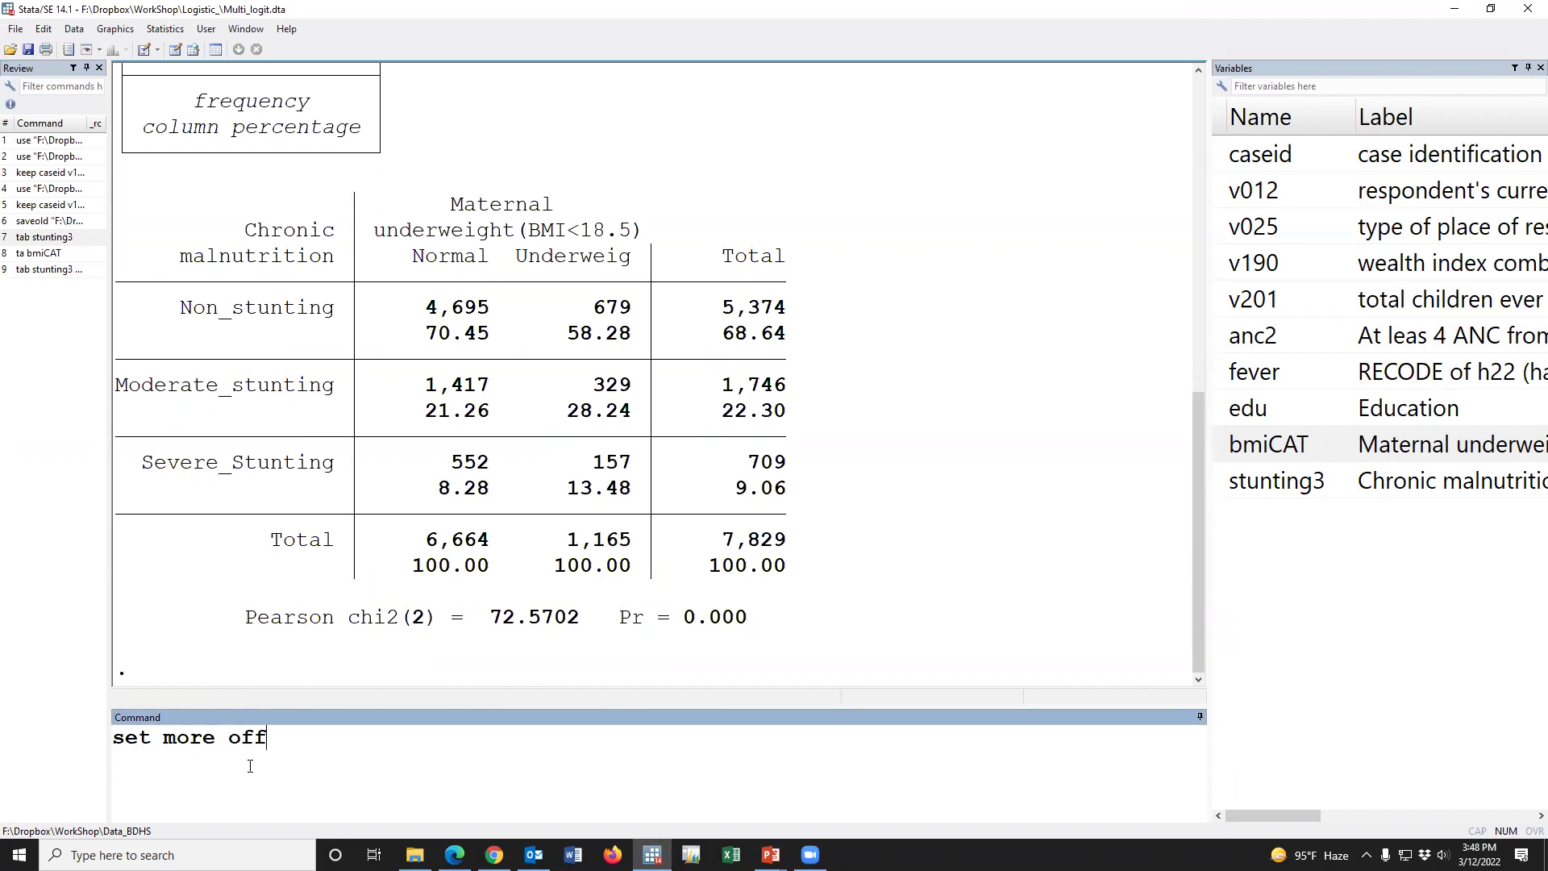
pyautogui.press('Return')
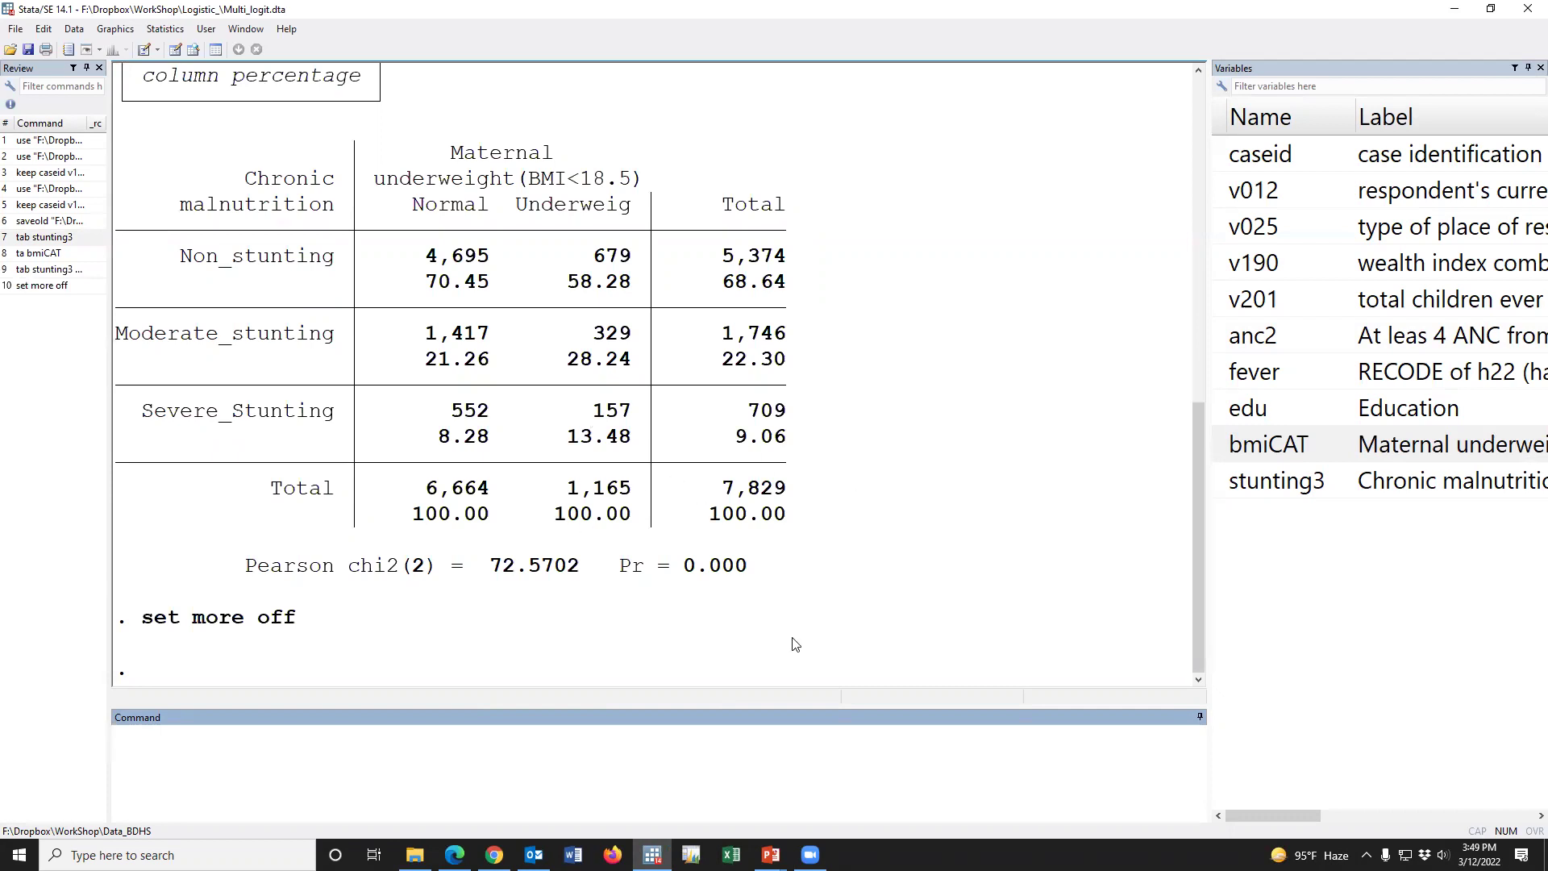
# Switch to the PowerPoint slideshow and advance from the multinomial logistic regression example to slide 10
pyautogui.hotkey('alt', 'Tab')
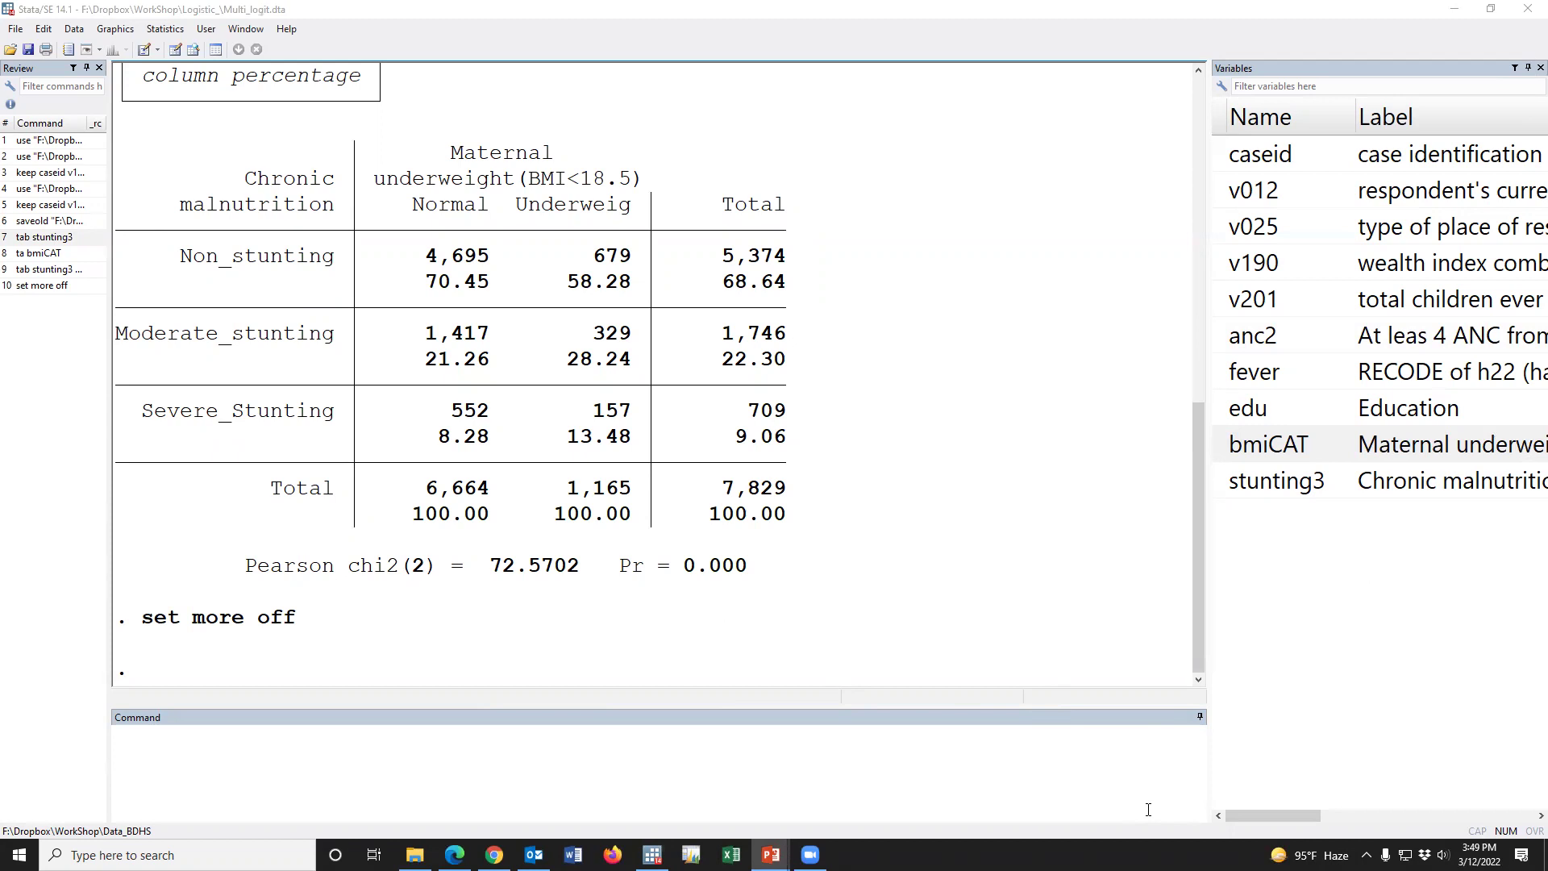
pyautogui.hotkey('alt', 'Tab')
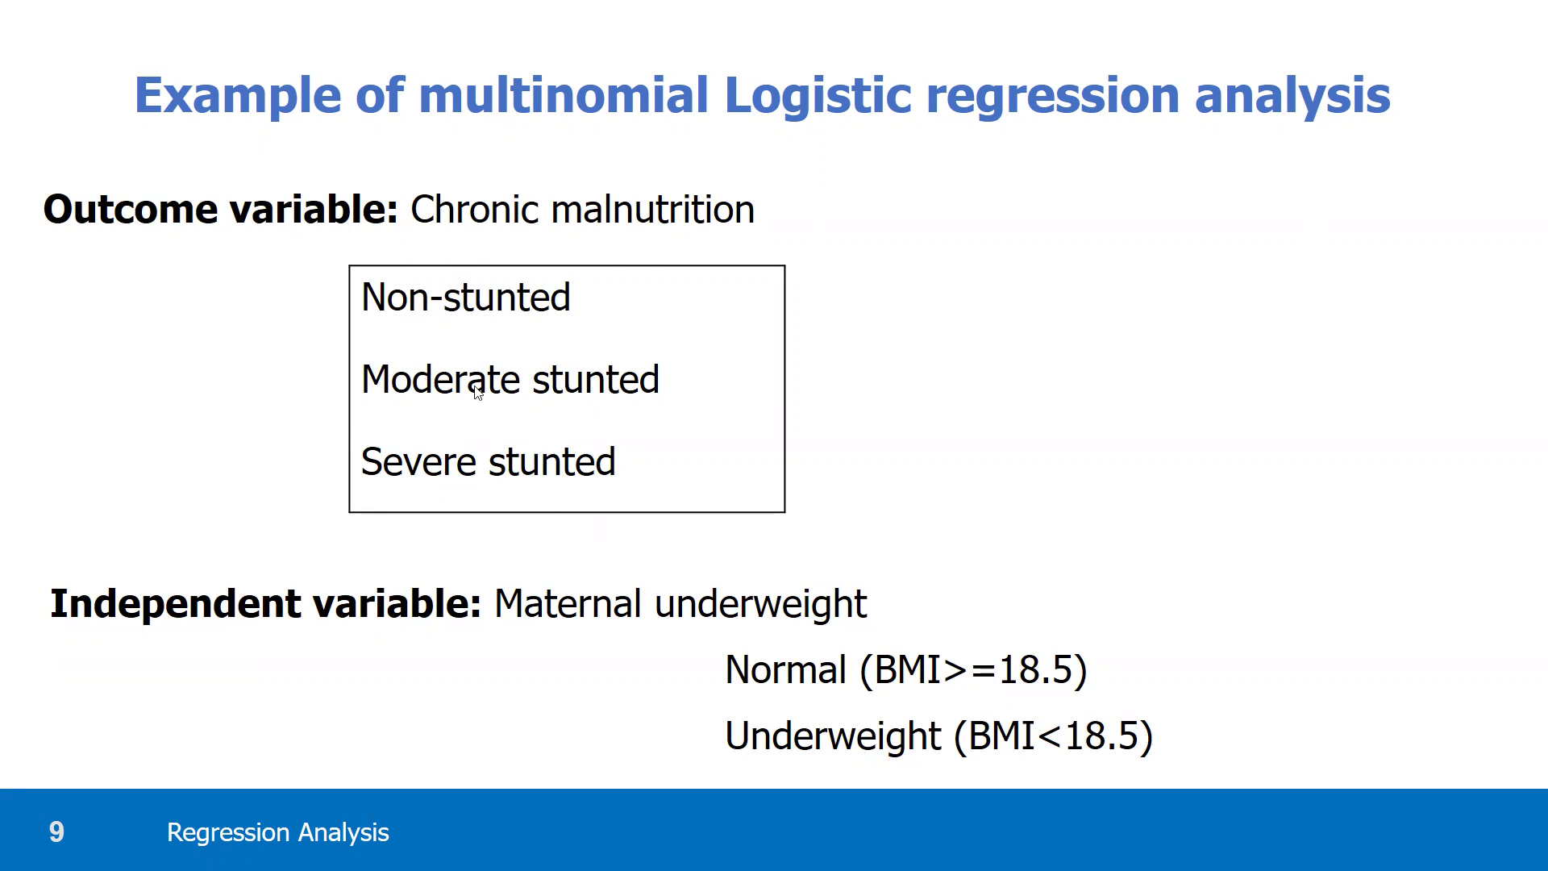
pyautogui.click(548, 586)
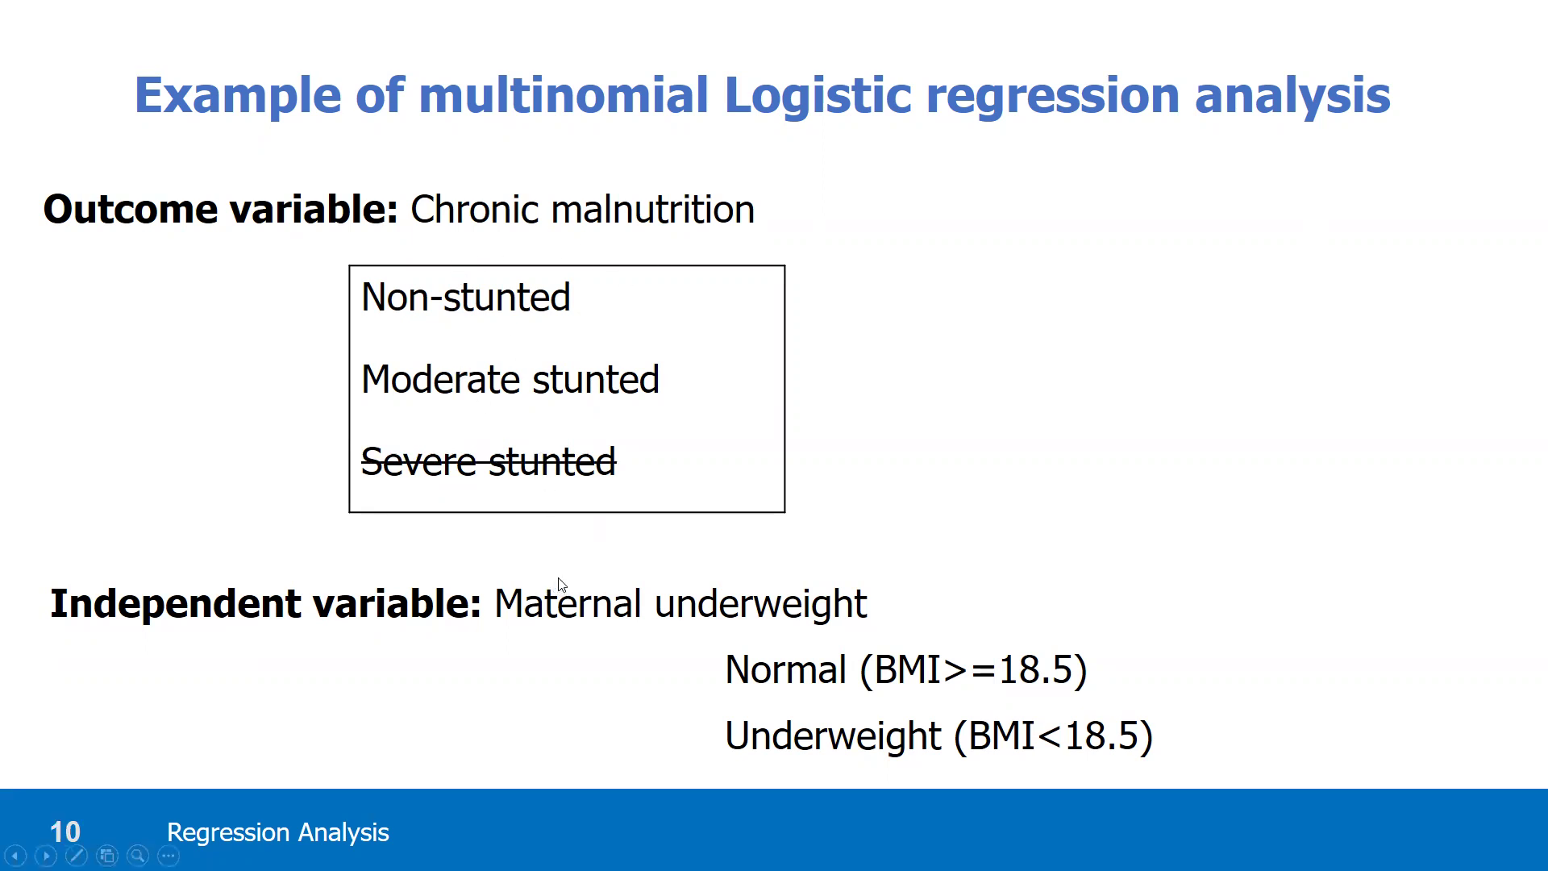
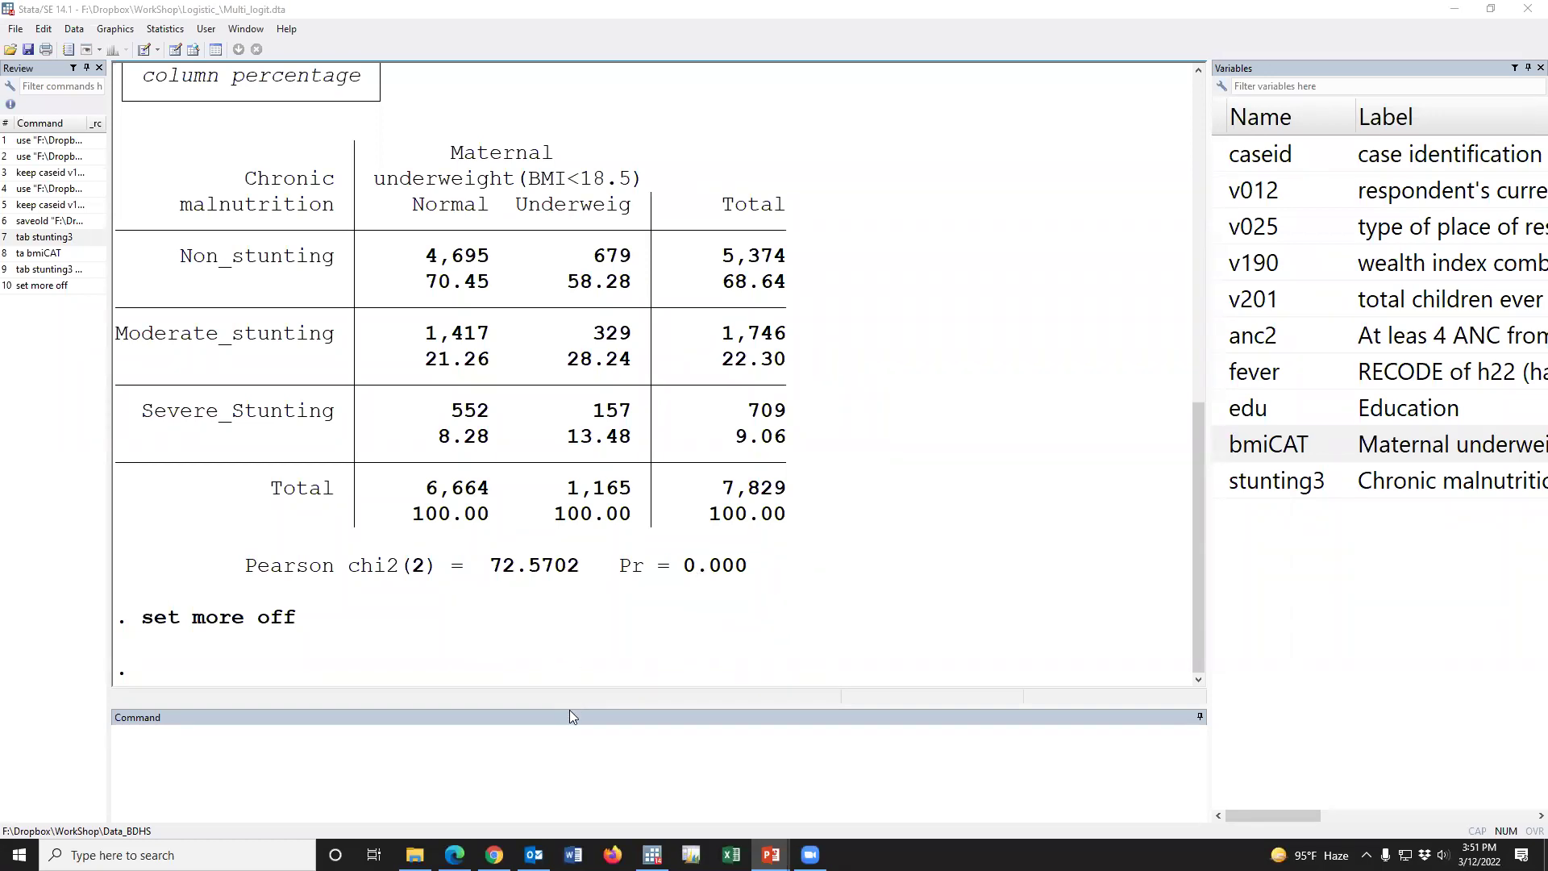
# Enlarge the command area and run a multinomial logistic regression of stunting3 on i.bmiCAT with mlogit
pyautogui.moveTo(573, 708); pyautogui.dragTo(533, 648)
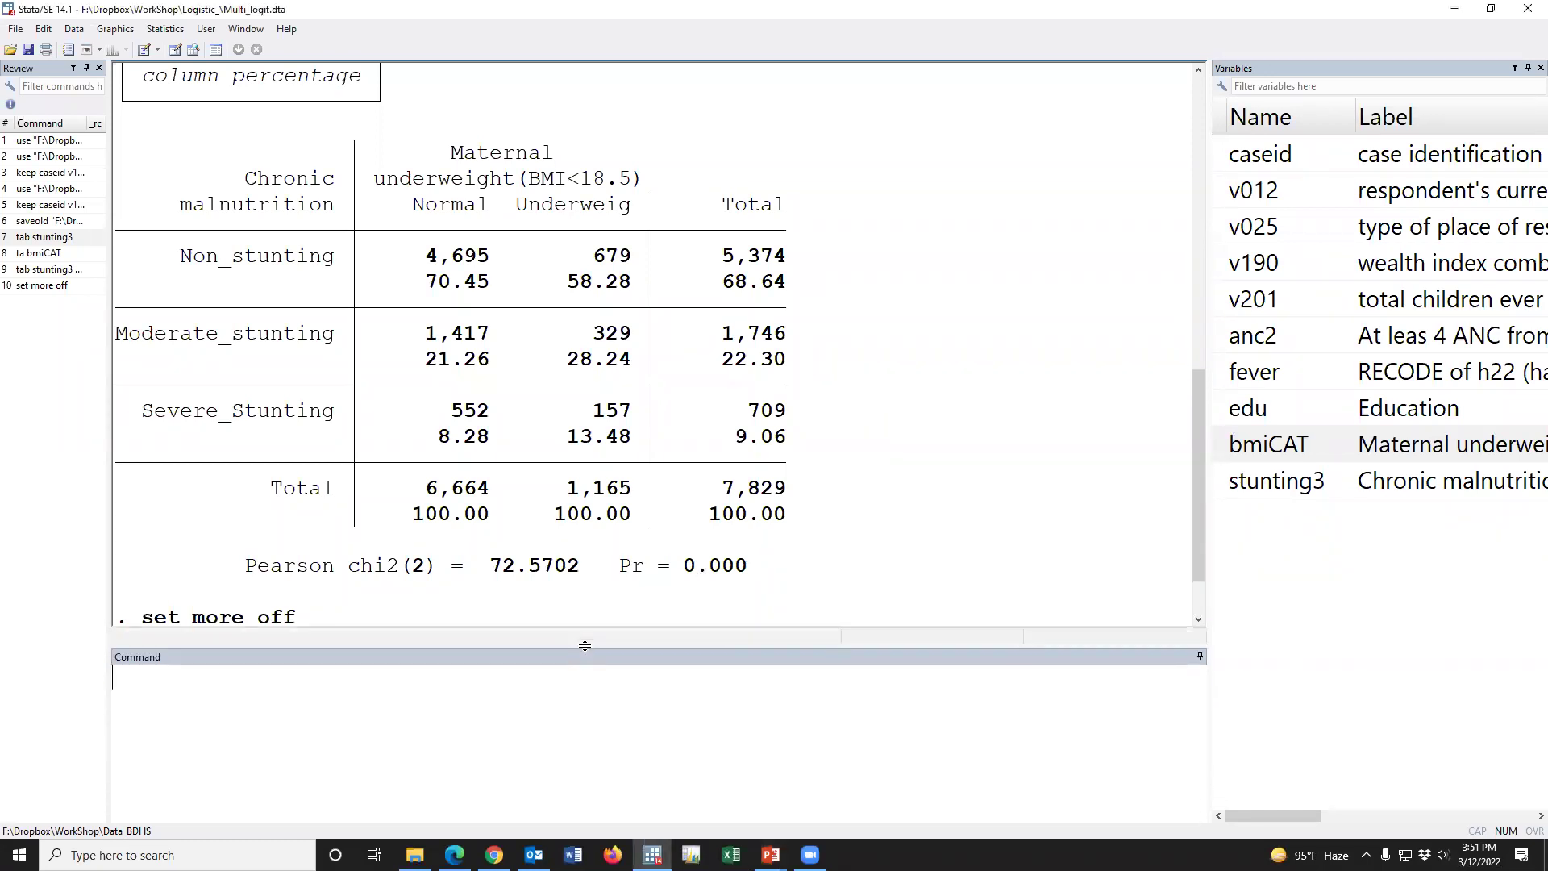
pyautogui.write('mlogit')
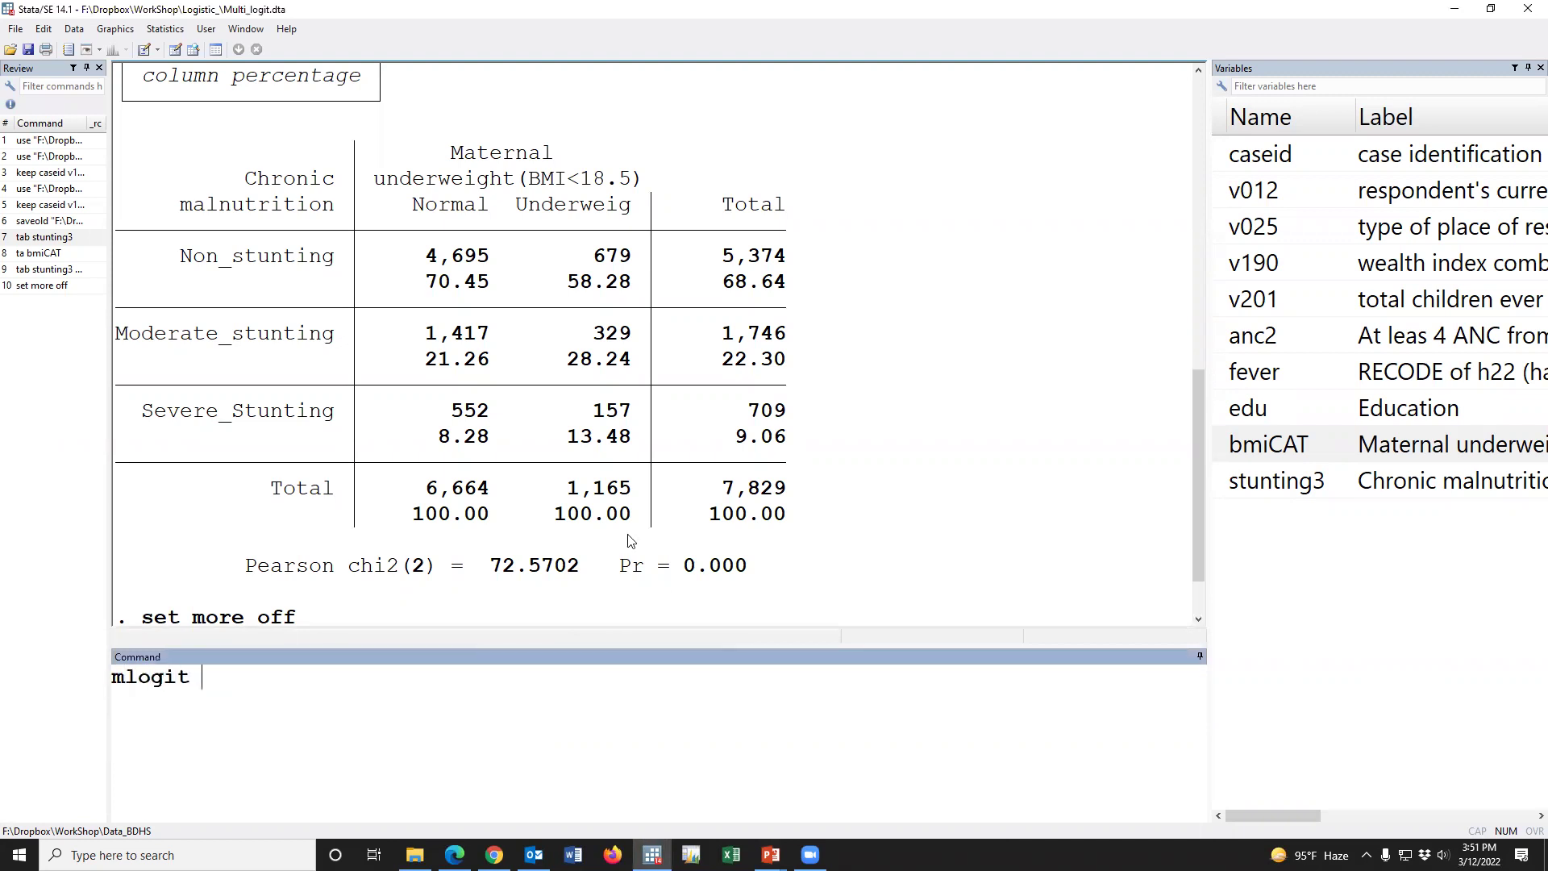
pyautogui.doubleClick(1225, 480)
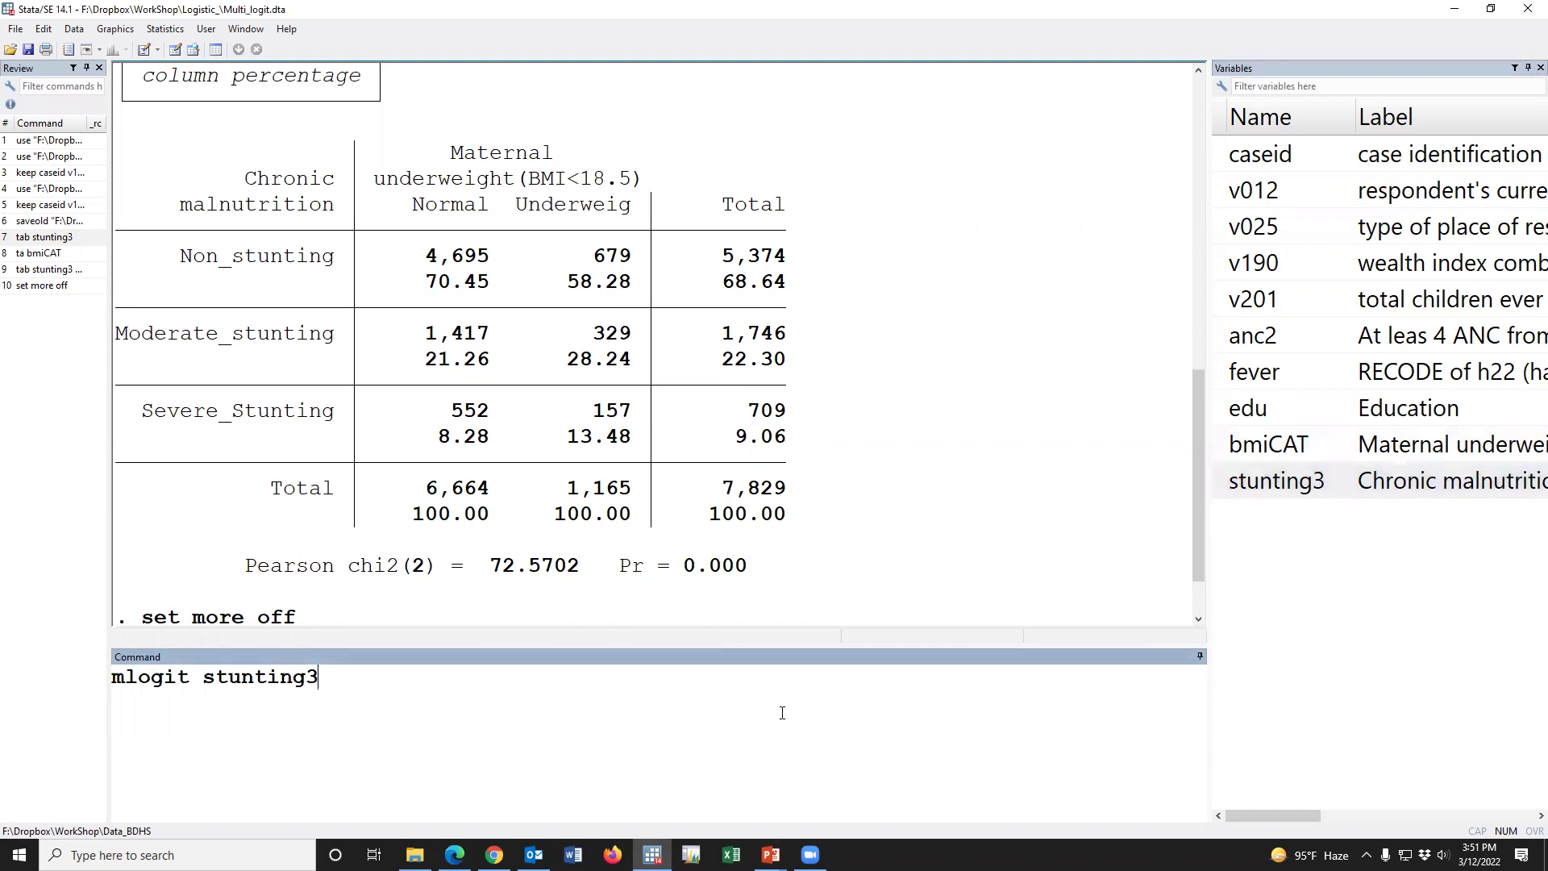
pyautogui.doubleClick(1221, 446)
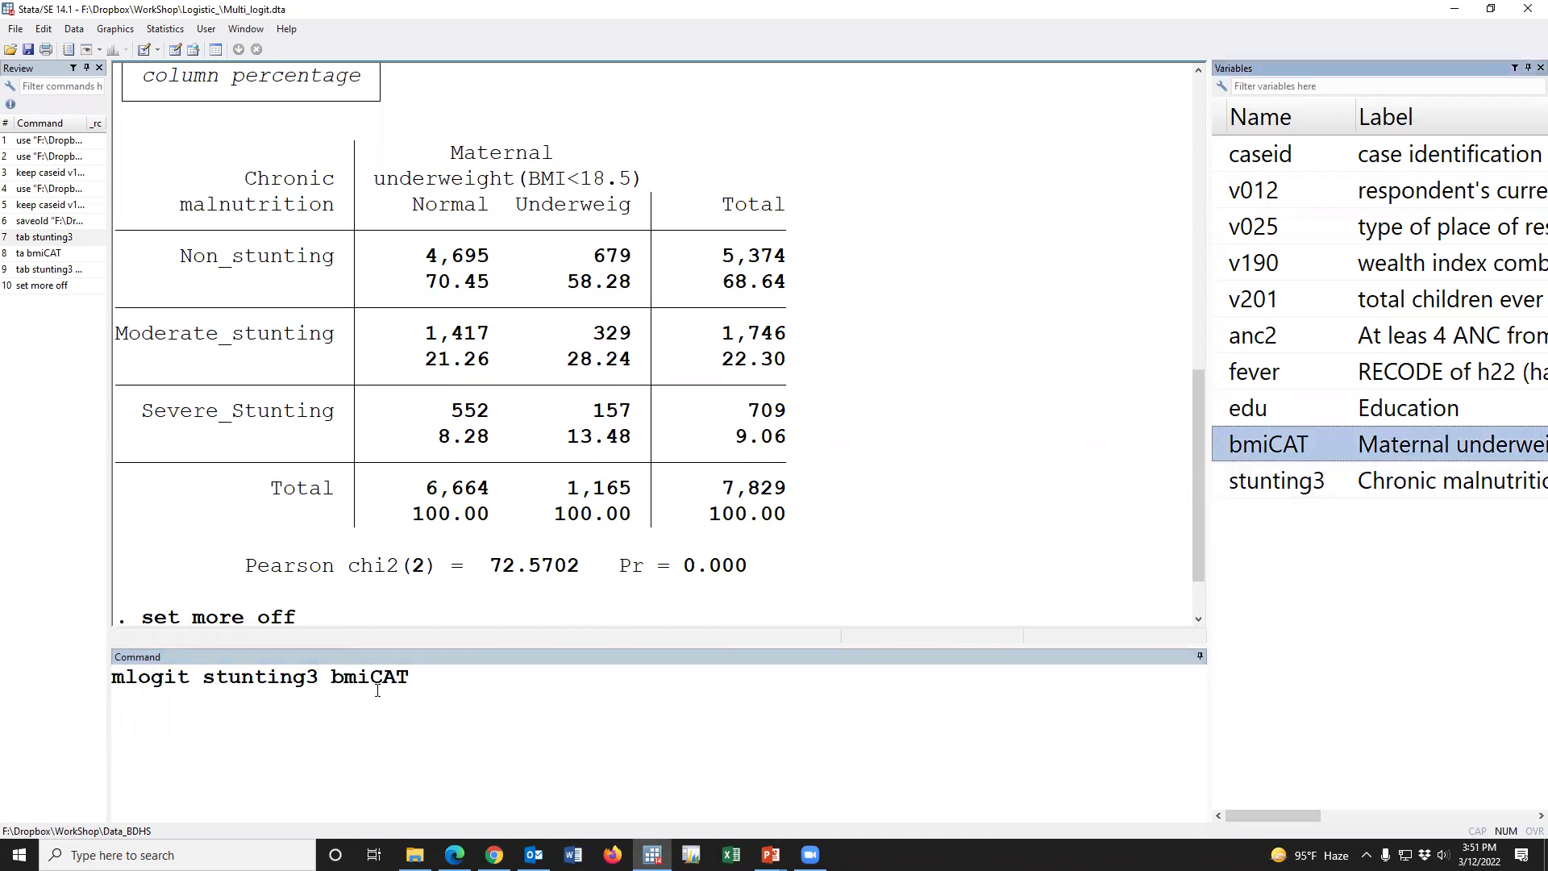
pyautogui.click(334, 681)
pyautogui.write('i')
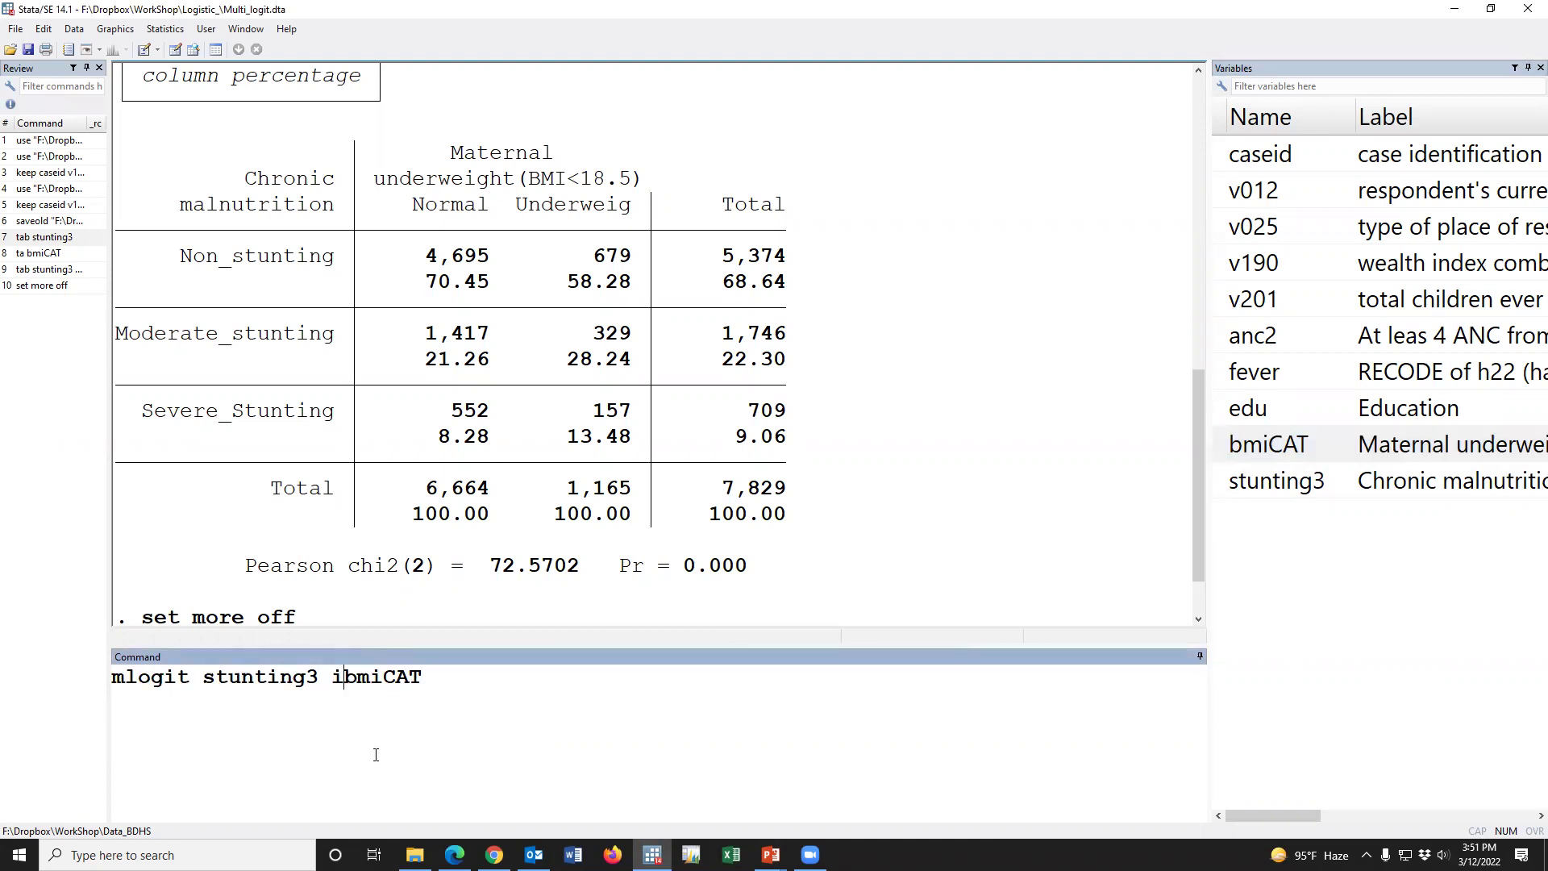
pyautogui.write('.')
pyautogui.press('Return')
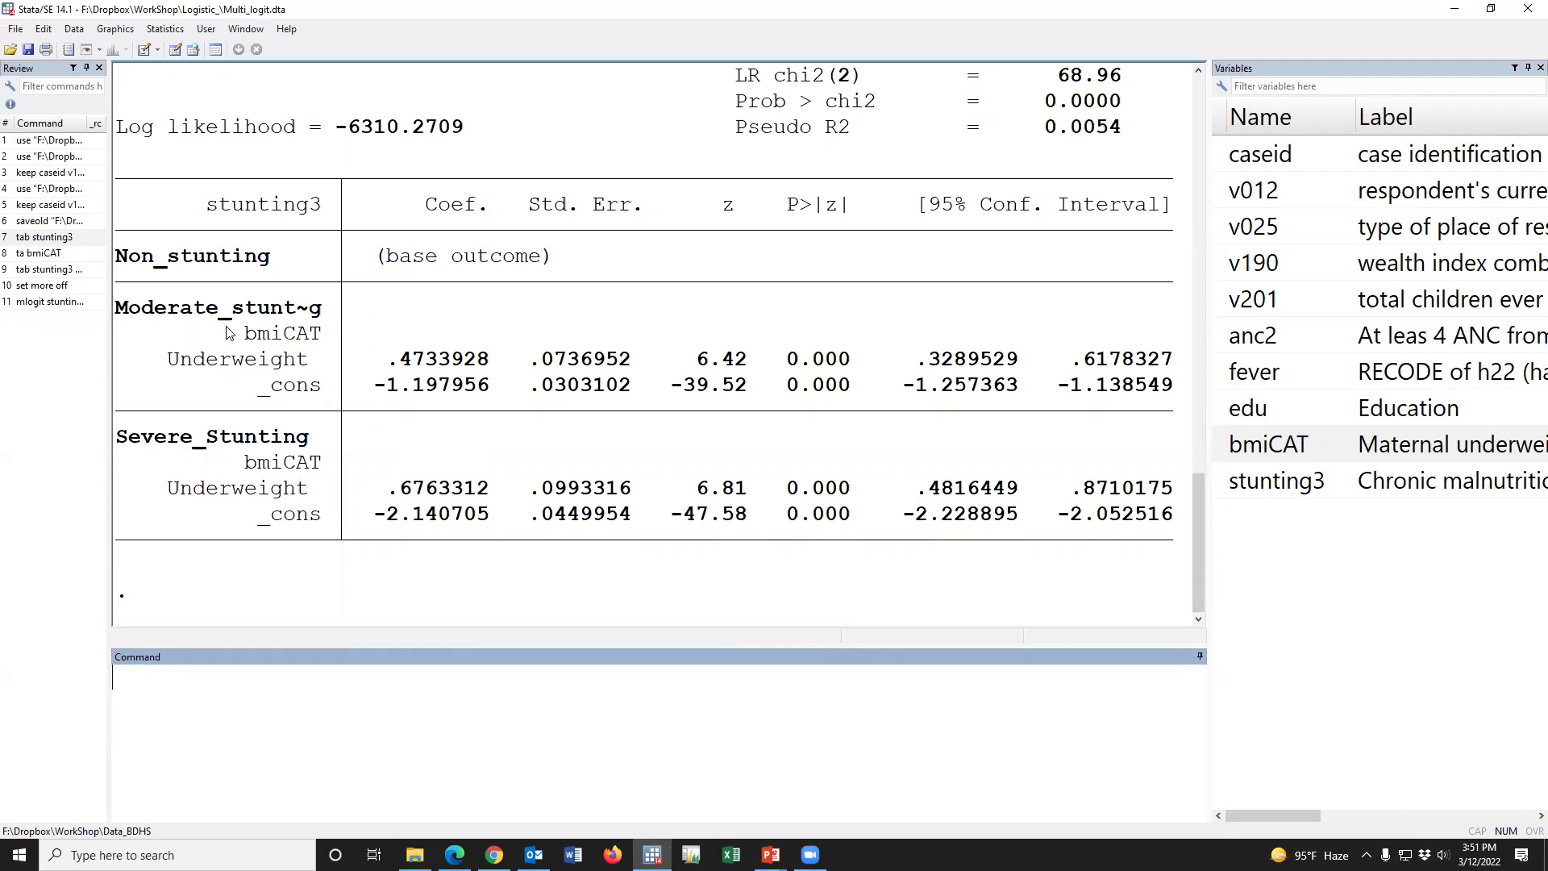
# Rerun the mlogit model of stunting3 on i.bmiCAT with the rrr option to report relative risk ratios
pyautogui.click(71, 301)
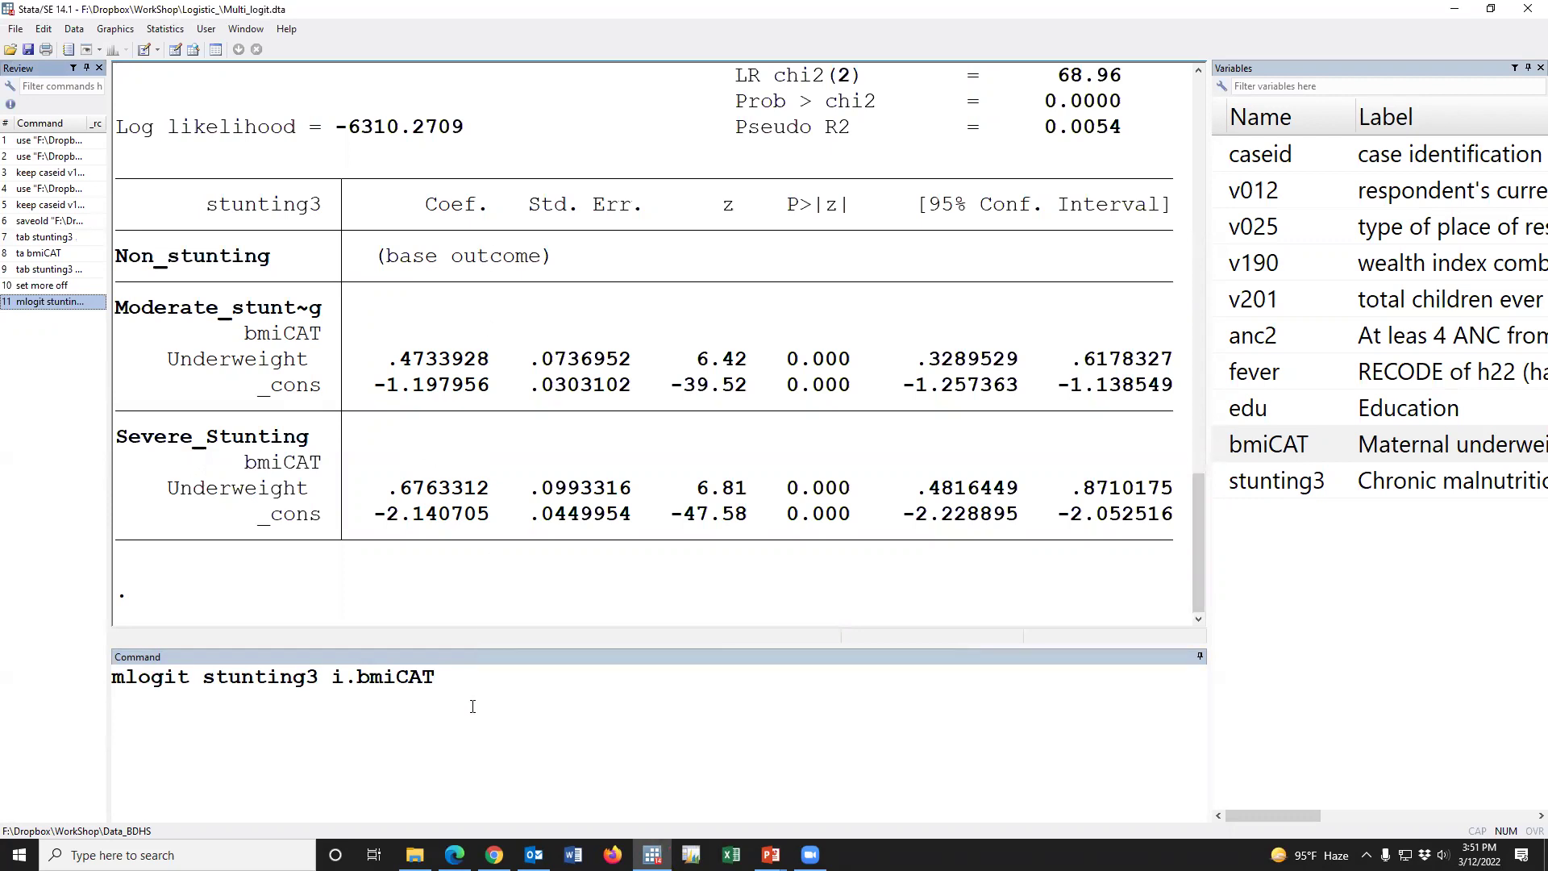
pyautogui.click(457, 677)
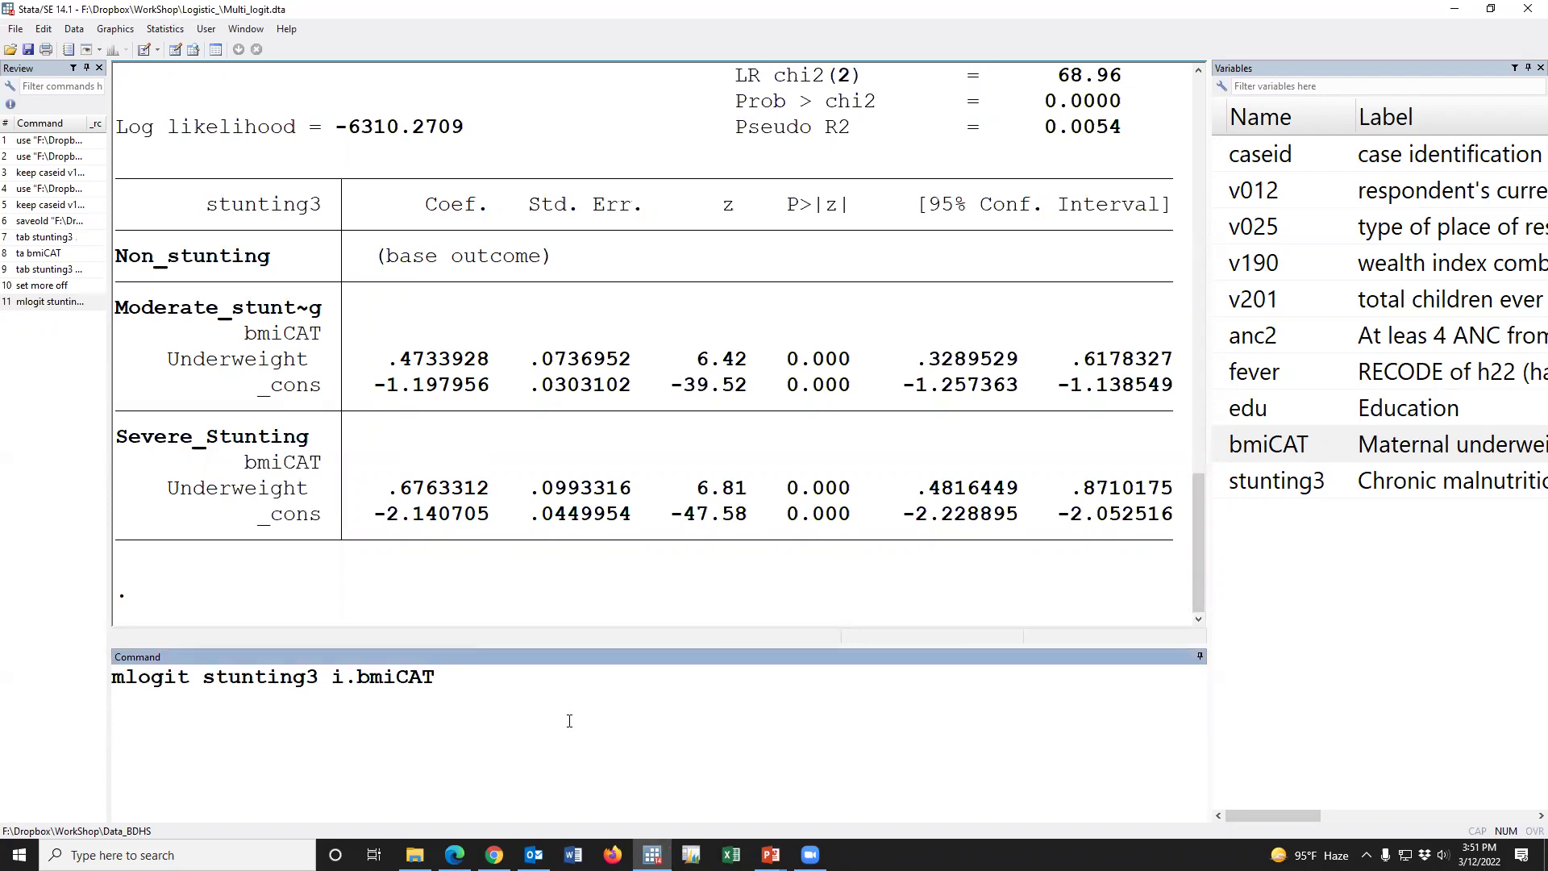
pyautogui.write(', rrr')
pyautogui.press('Return')
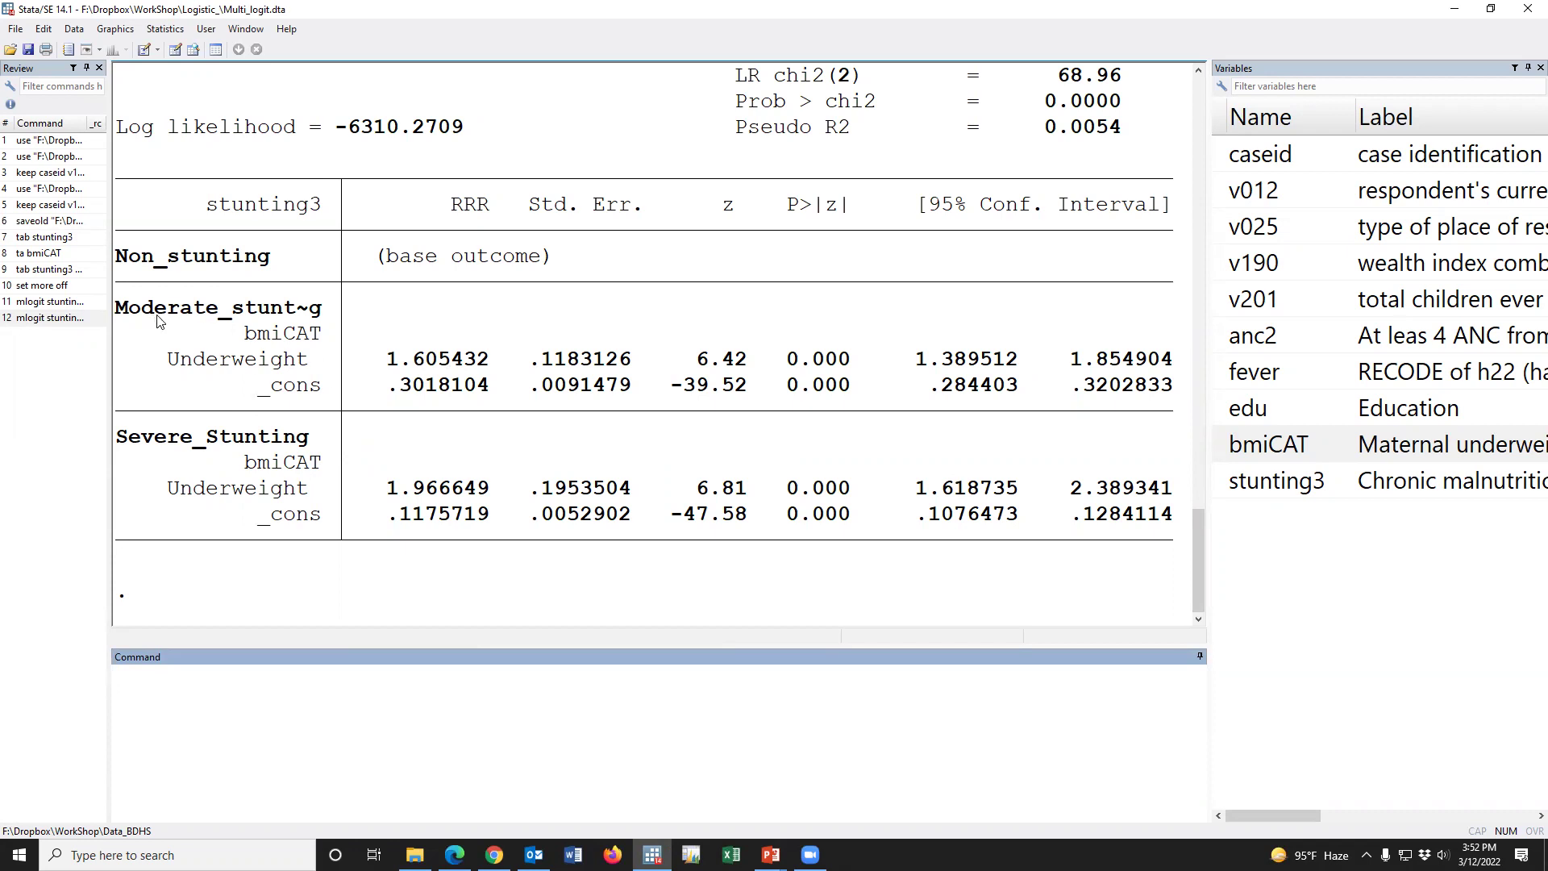
# Examine the moderate and severe stunting sections of the relative risk ratio output by highlighting them
pyautogui.moveTo(158, 321); pyautogui.dragTo(284, 321)
pyautogui.moveTo(118, 434); pyautogui.dragTo(418, 488)
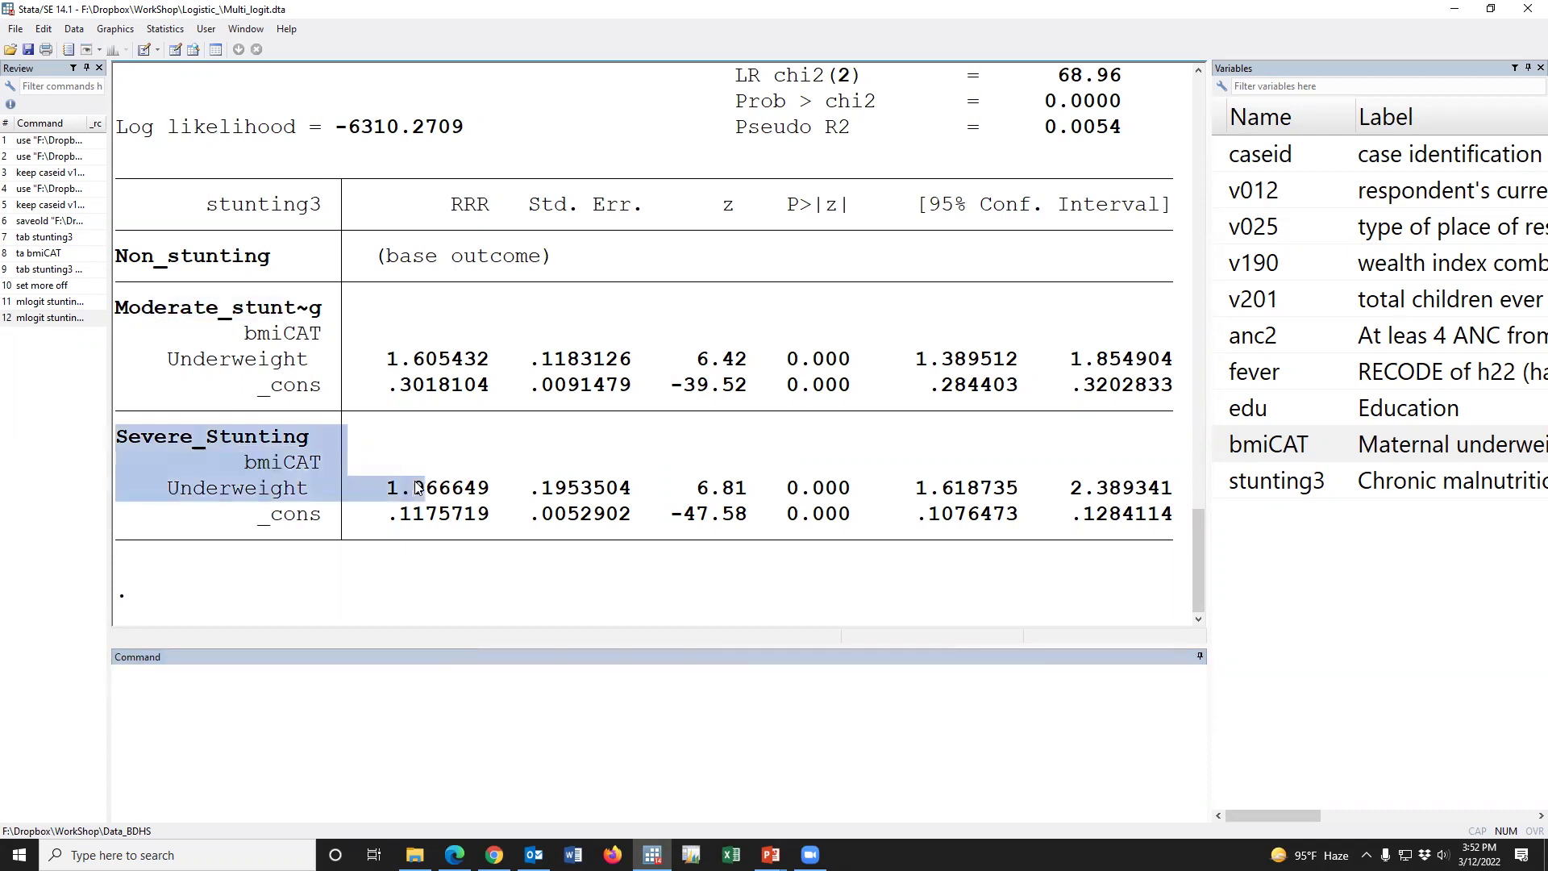
pyautogui.moveTo(324, 466); pyautogui.dragTo(313, 466)
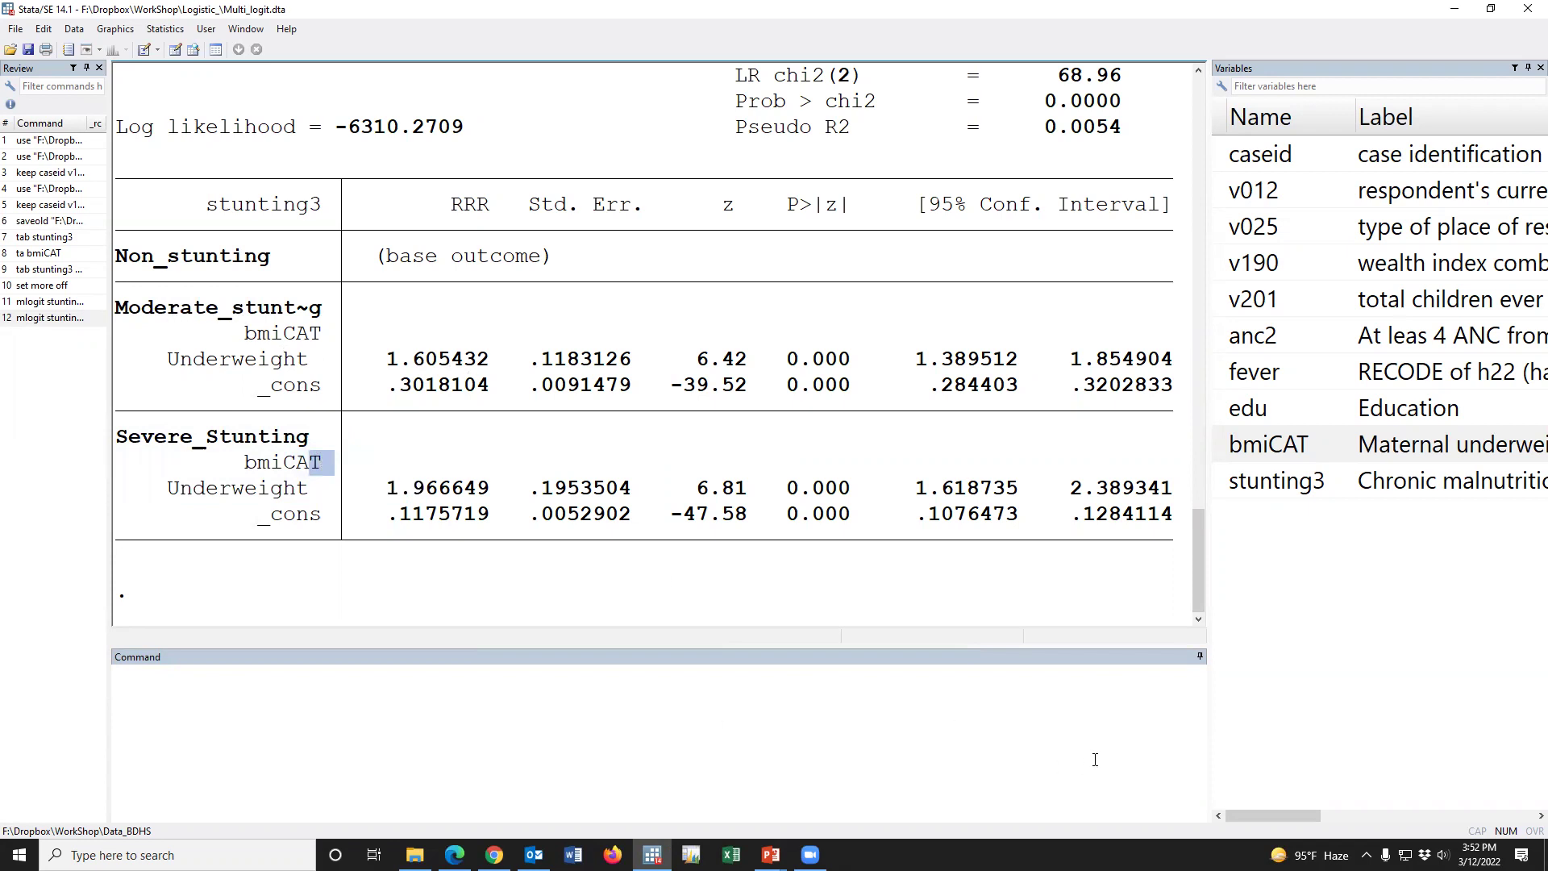
# Switch to the PowerPoint slideshow and put red pen ticks on the moderate and severe stunting results and their written interpretation
pyautogui.hotkey('alt', 'Tab')
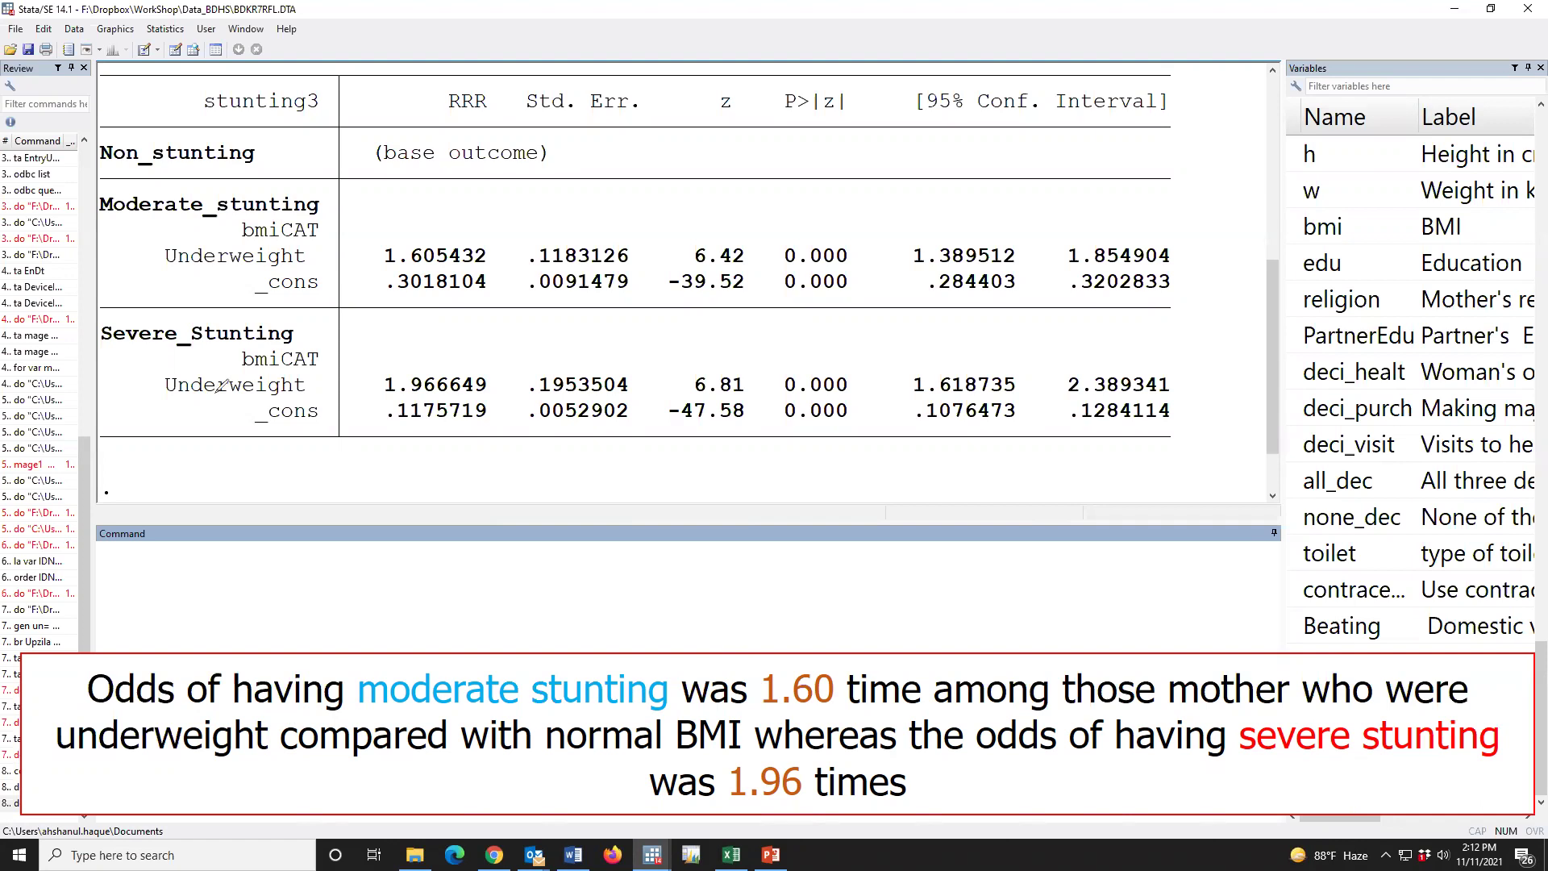
pyautogui.moveTo(133, 331); pyautogui.dragTo(234, 305)
pyautogui.moveTo(1180, 722); pyautogui.dragTo(1322, 713)
pyautogui.moveTo(195, 194); pyautogui.dragTo(369, 182)
pyautogui.moveTo(742, 677); pyautogui.dragTo(917, 609)
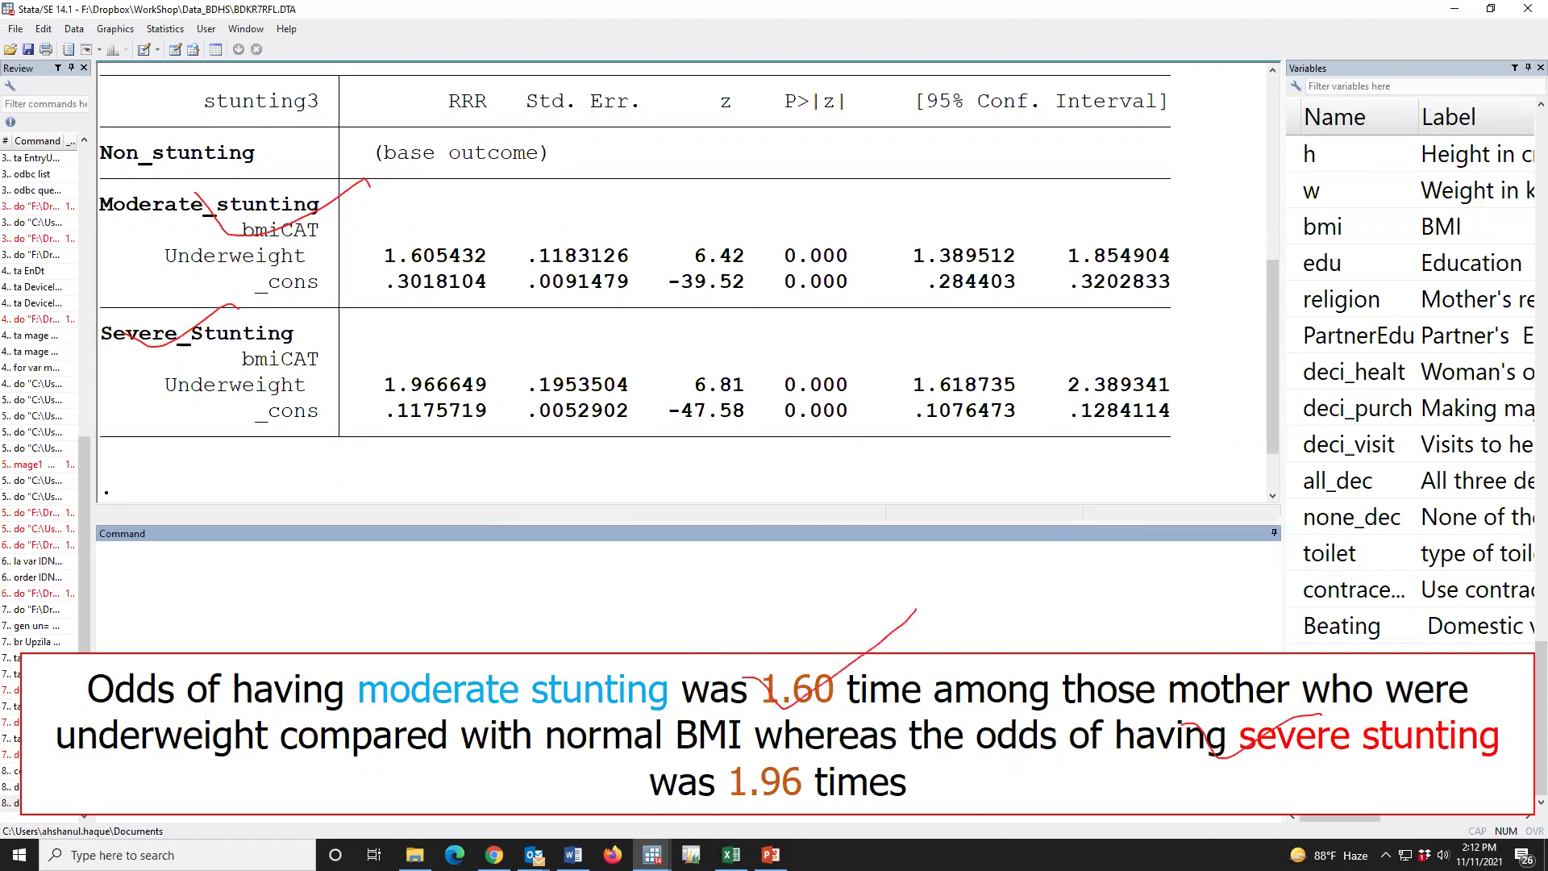
pyautogui.press('Escape')
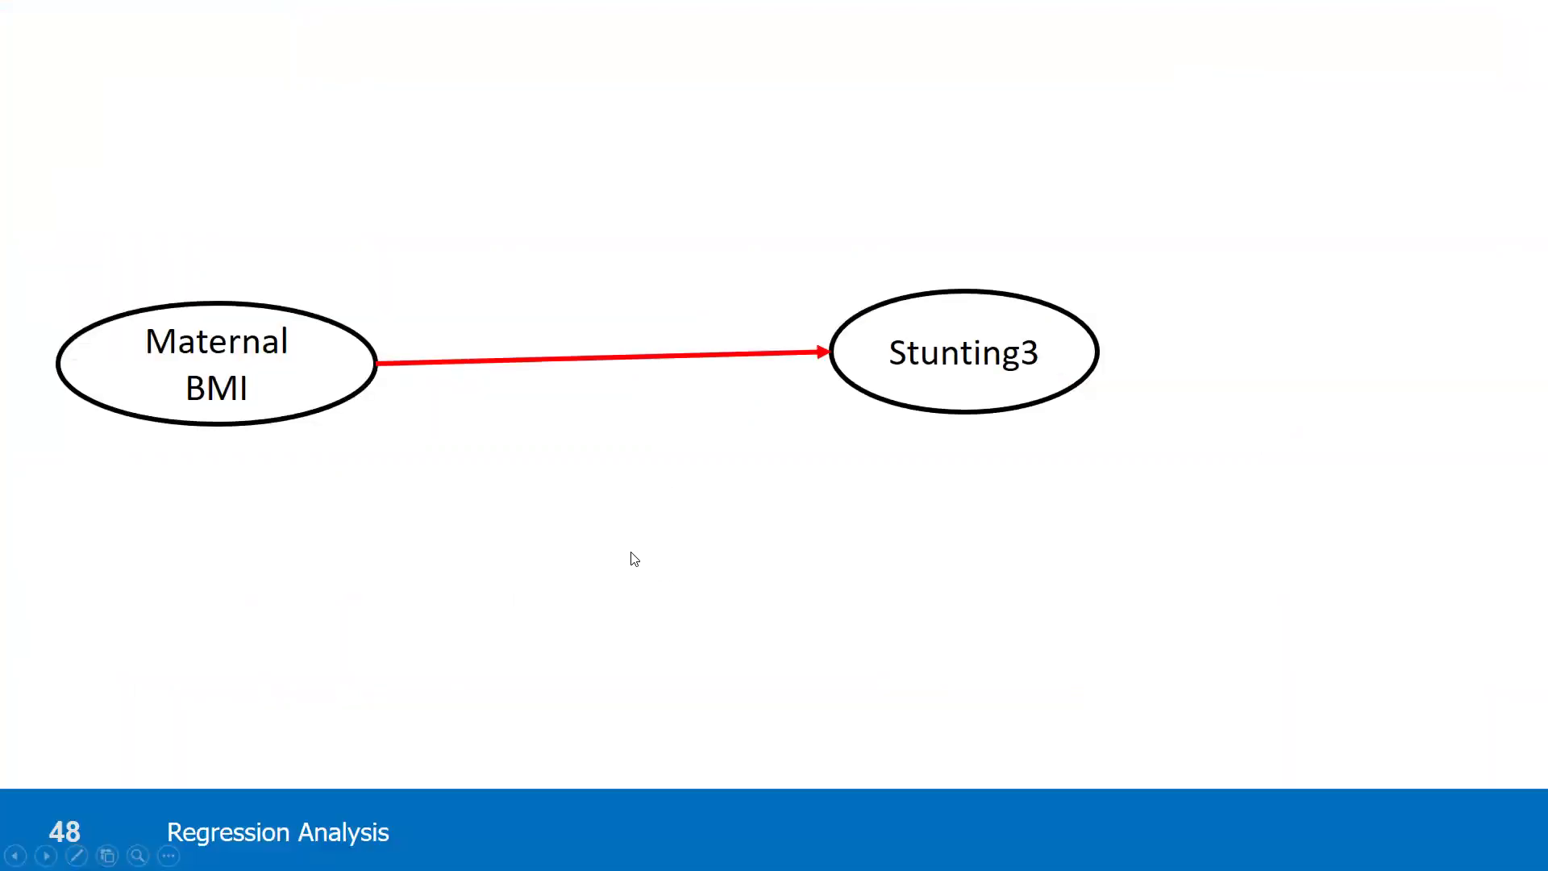
# Advance the slideshow through the diagram adding ANC, SES, Edu and Morbidity as factors of Stunting3
pyautogui.click(630, 560)
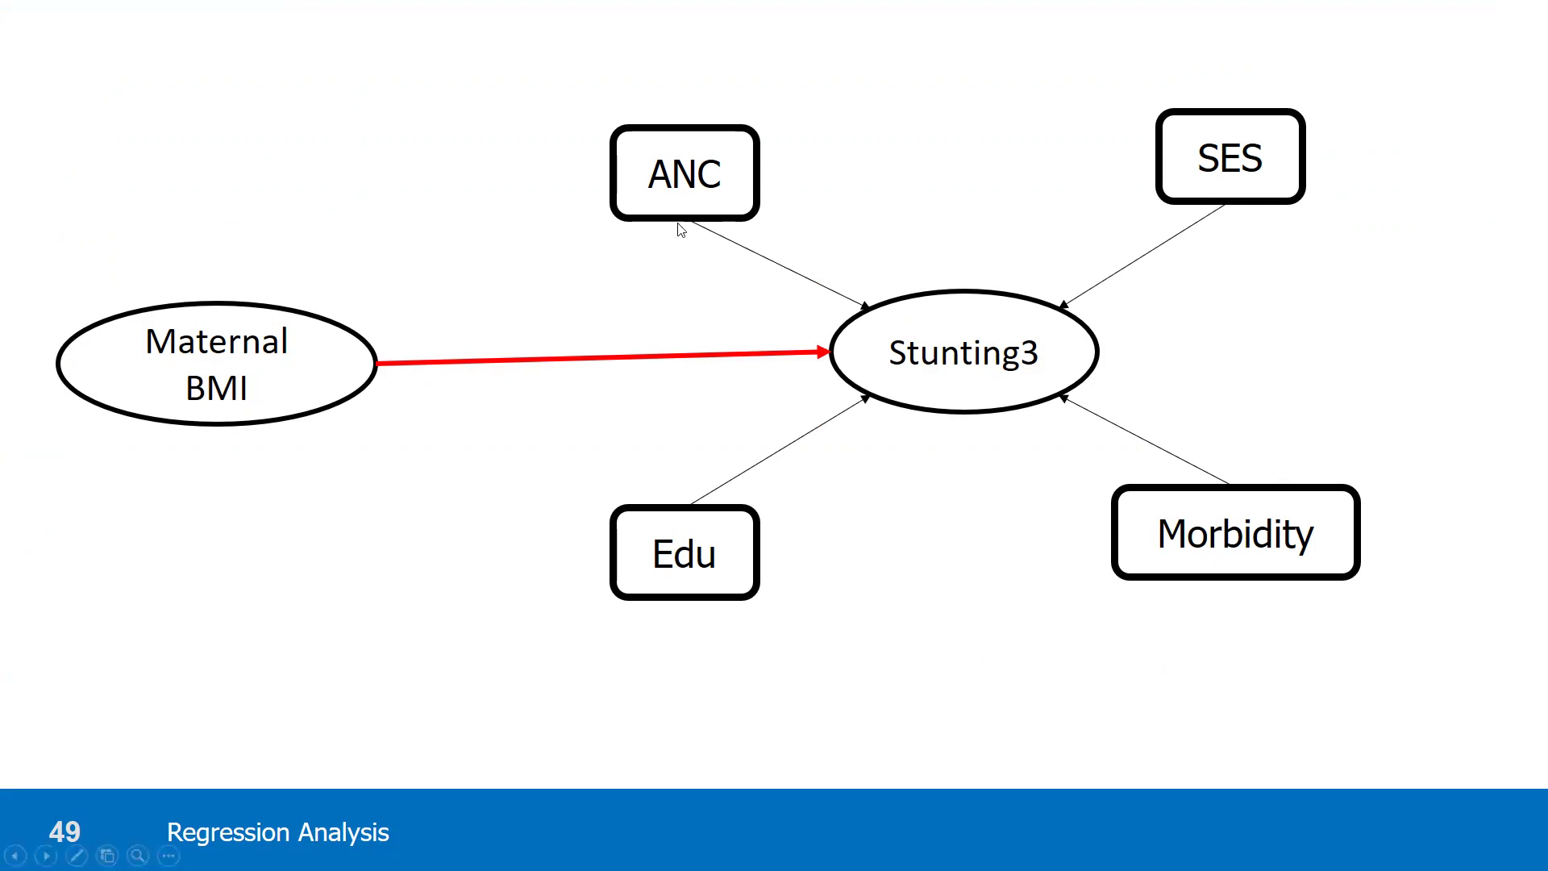
pyautogui.click(806, 599)
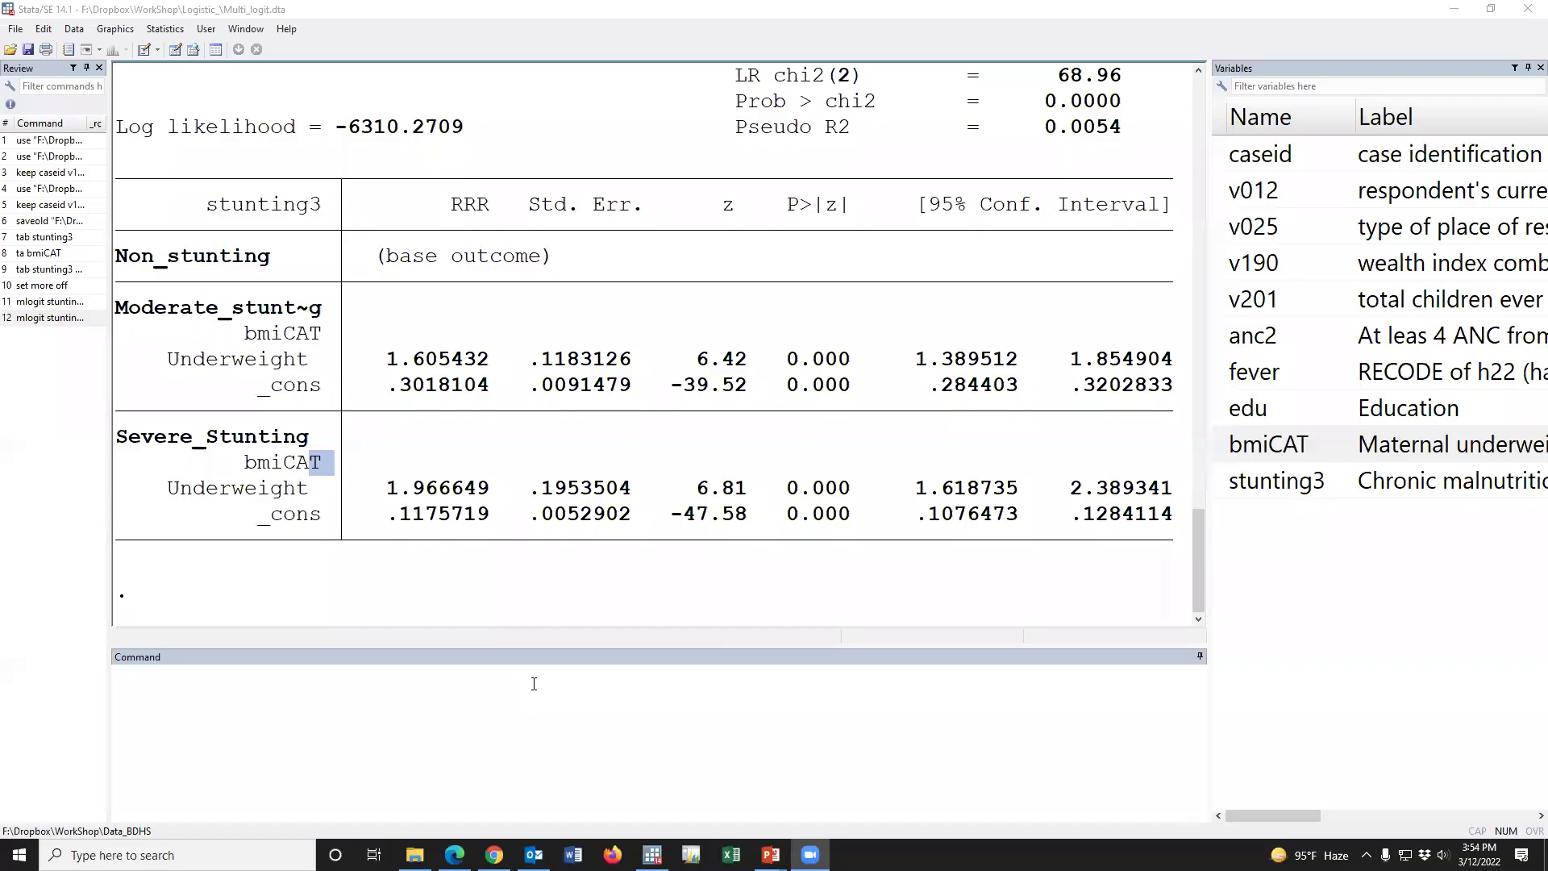
# Rerun the mlogit model in Stata with the wealth index i.v190 added as a predictor alongside i.bmiCAT, keeping rrr
pyautogui.press('pageup')
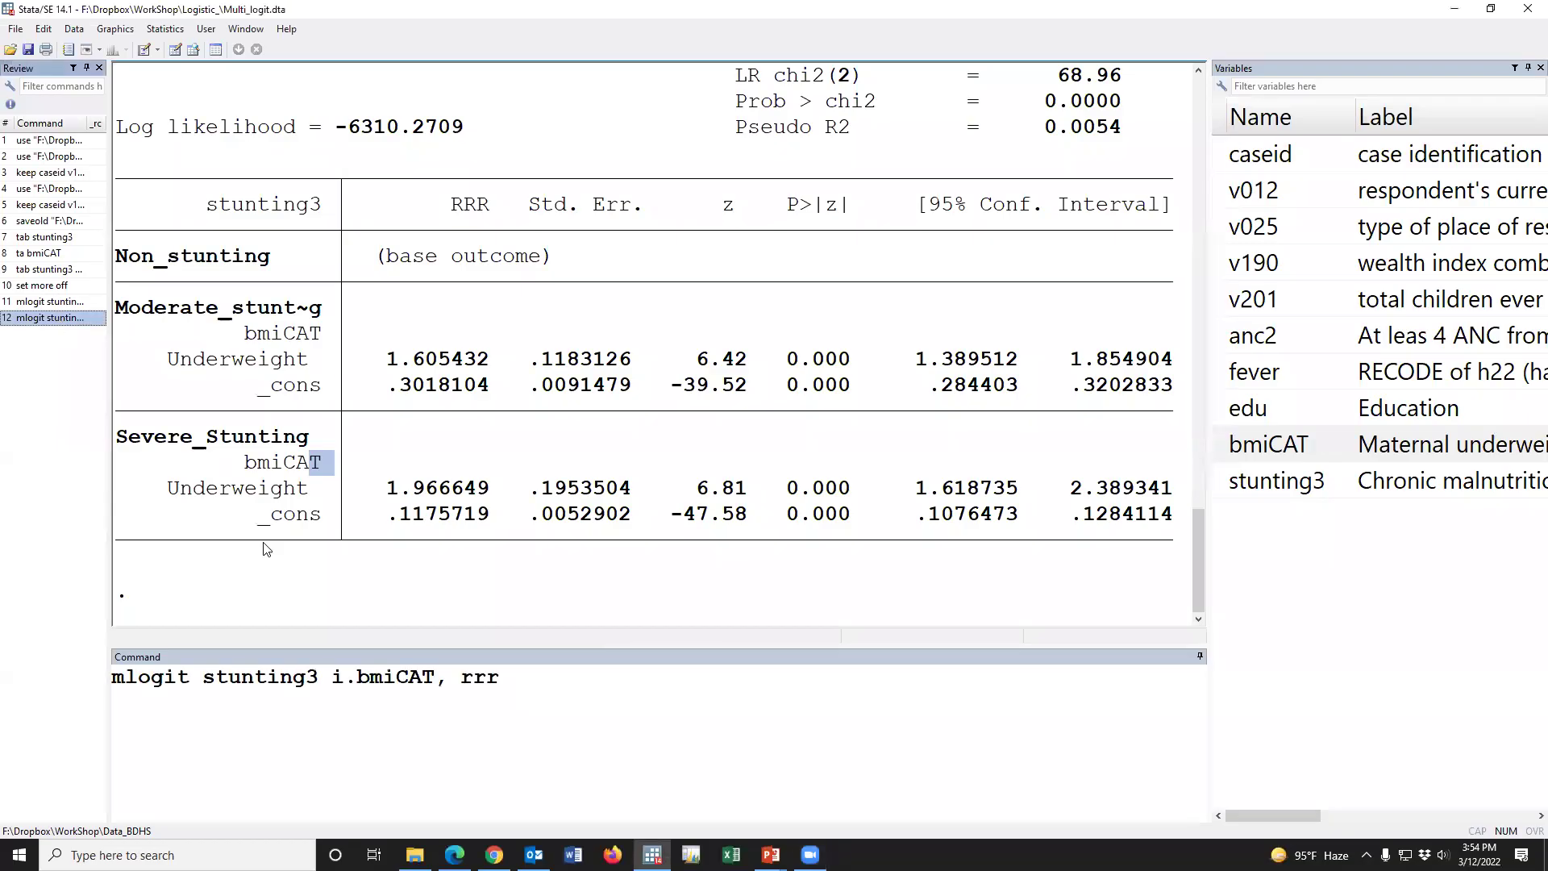
pyautogui.click(435, 679)
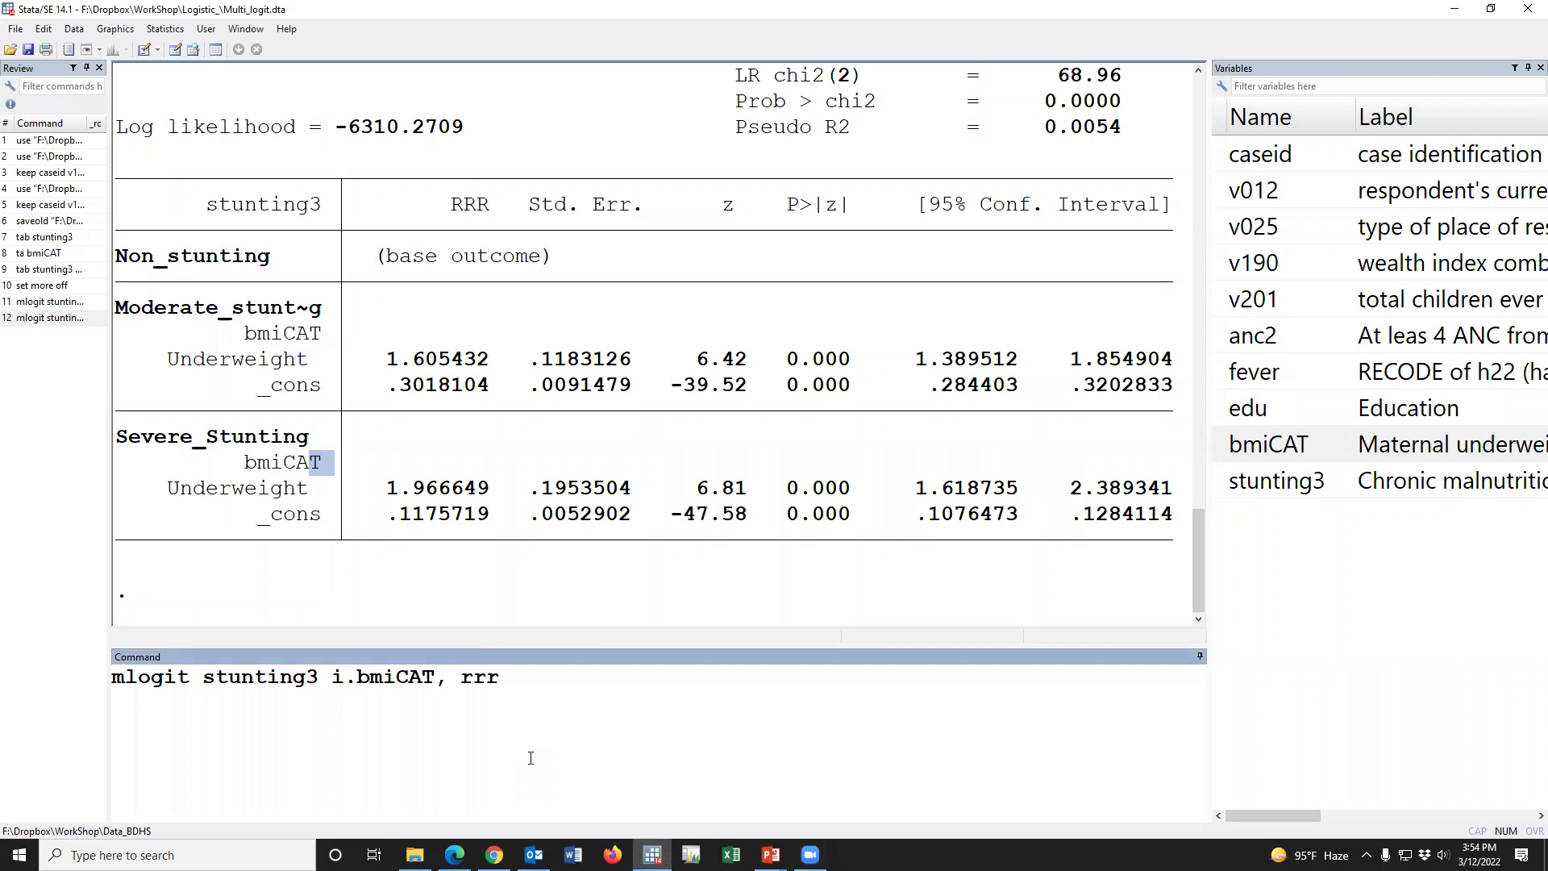
pyautogui.write('i.')
pyautogui.click(1218, 266)
pyautogui.doubleClick(1218, 266)
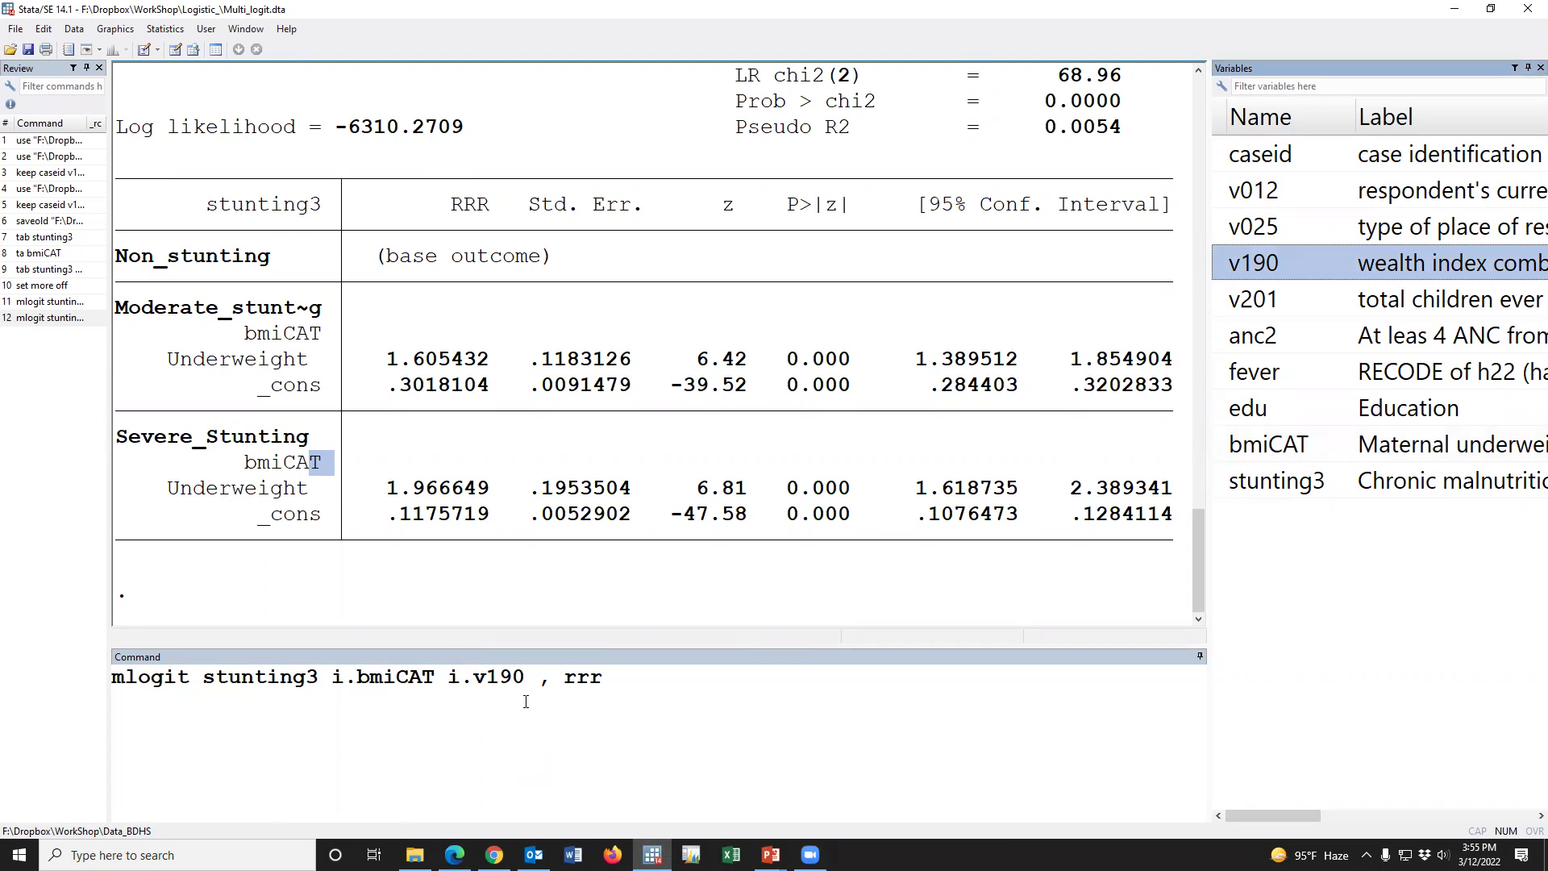
pyautogui.press('Return')
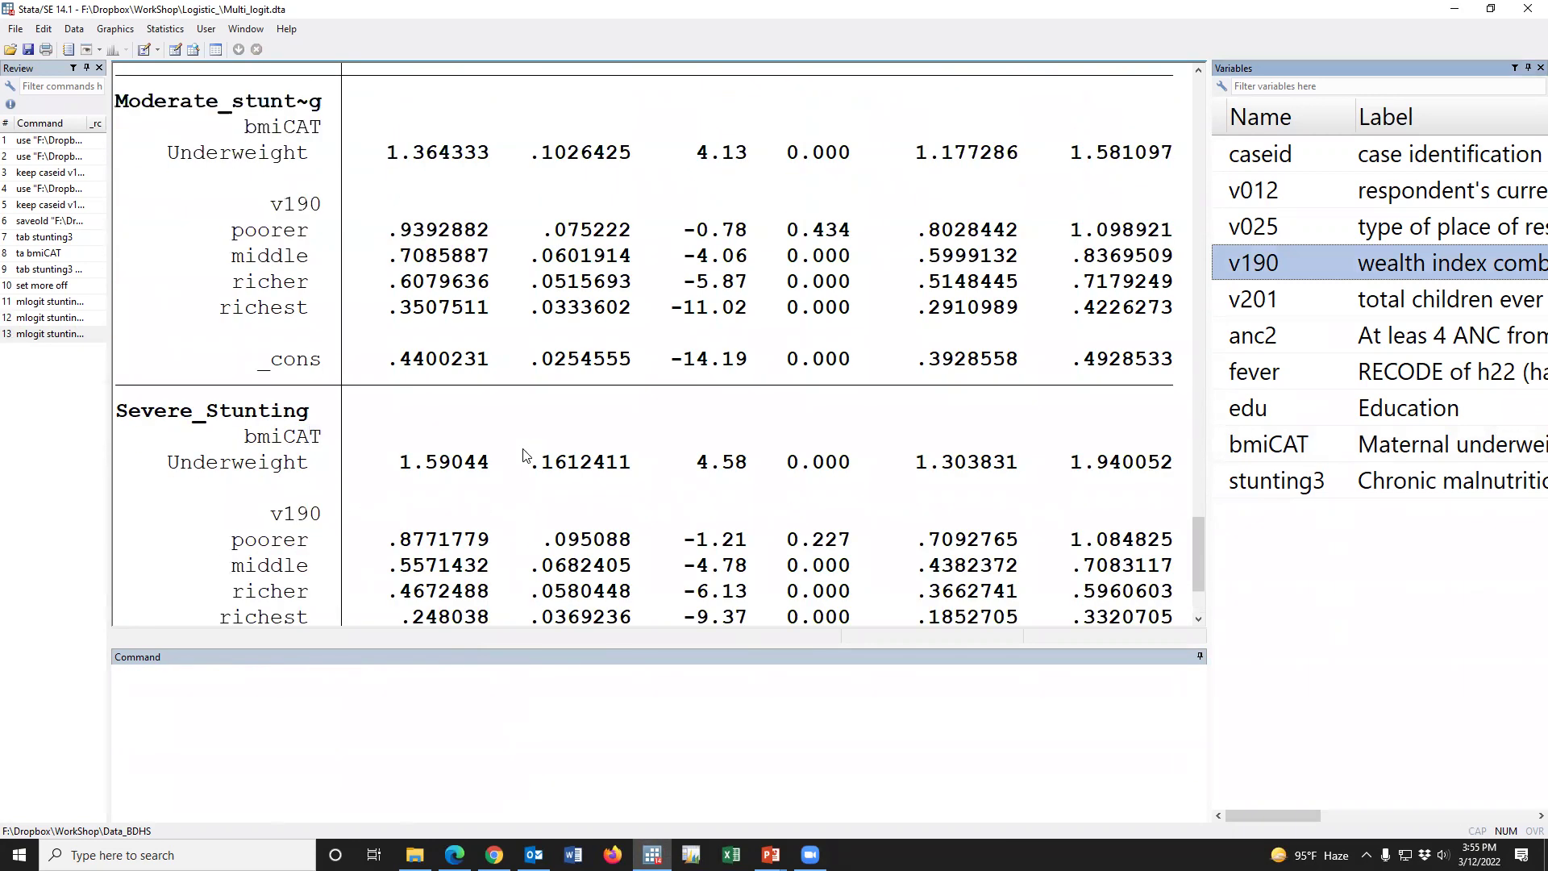
# Rerun the mlogit model of stunting3 on i.bmiCAT with wealth index category 5 as the reference (ib5.v190), keeping rrr
pyautogui.scroll(2, 528, 455)
pyautogui.click(65, 334)
pyautogui.click(465, 678)
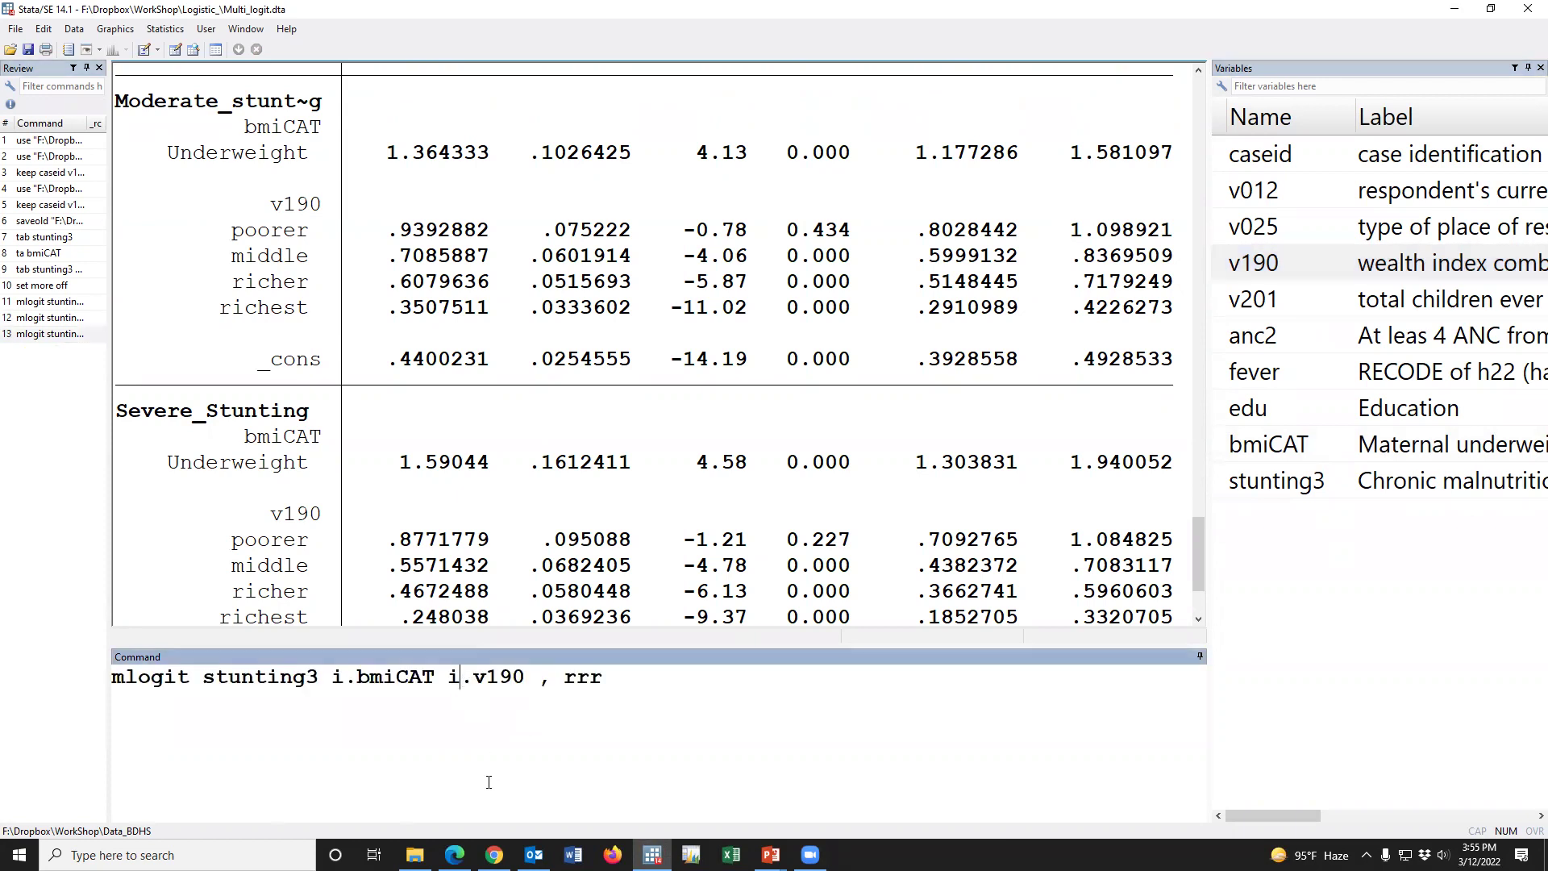
pyautogui.write('b5')
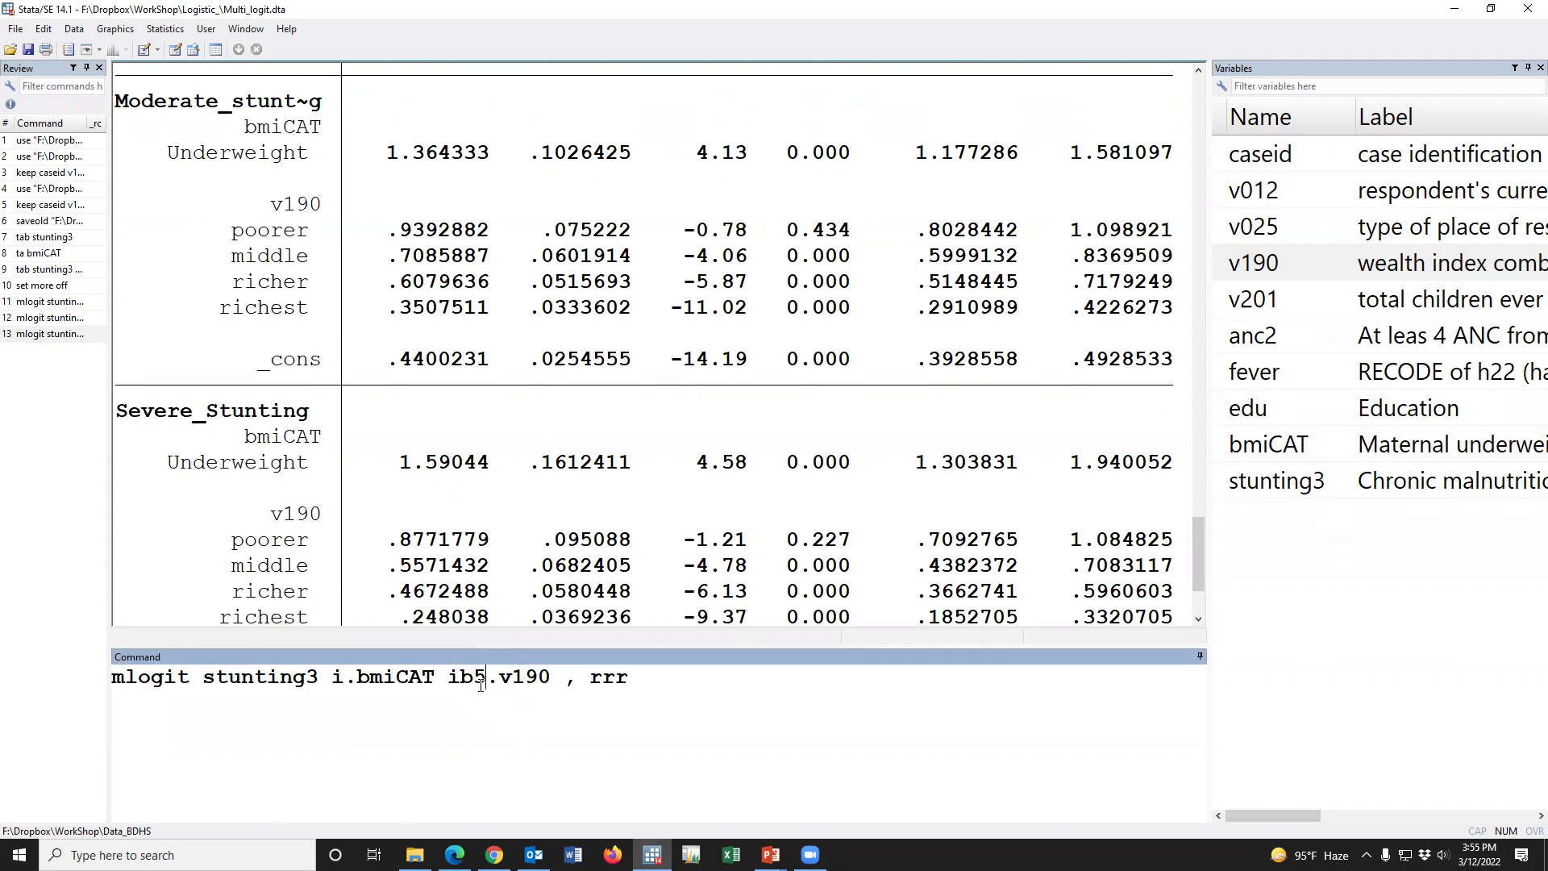
pyautogui.hotkey('shift', 'Left')
pyautogui.press('Return')
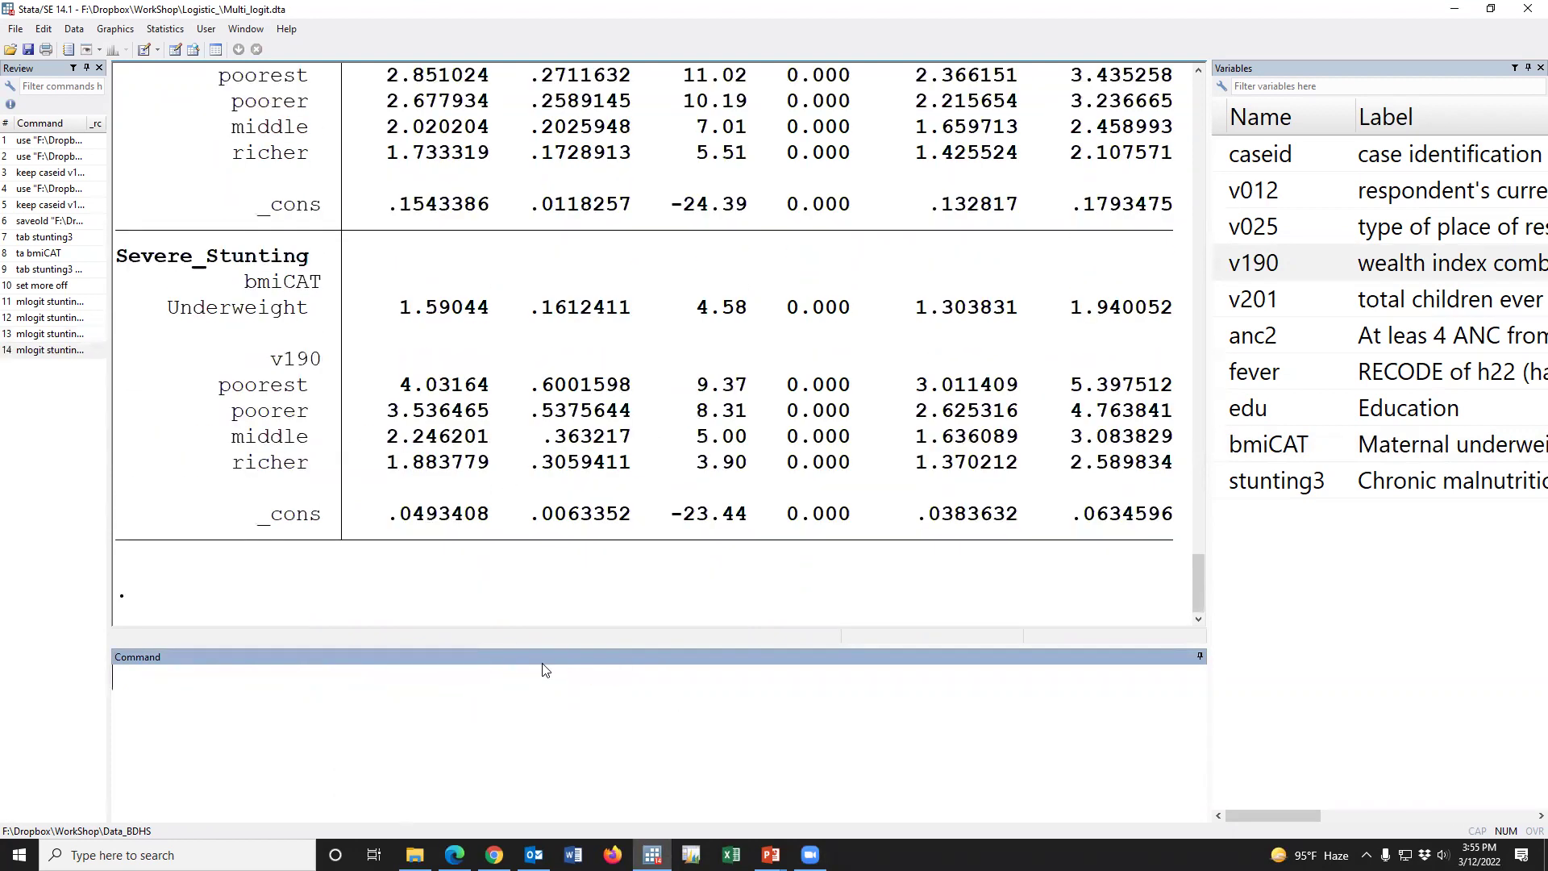
# Examine the moderate and severe stunting sections of the new output by highlighting the bmiCAT and v190 rows
pyautogui.scroll(-3, 541, 536)
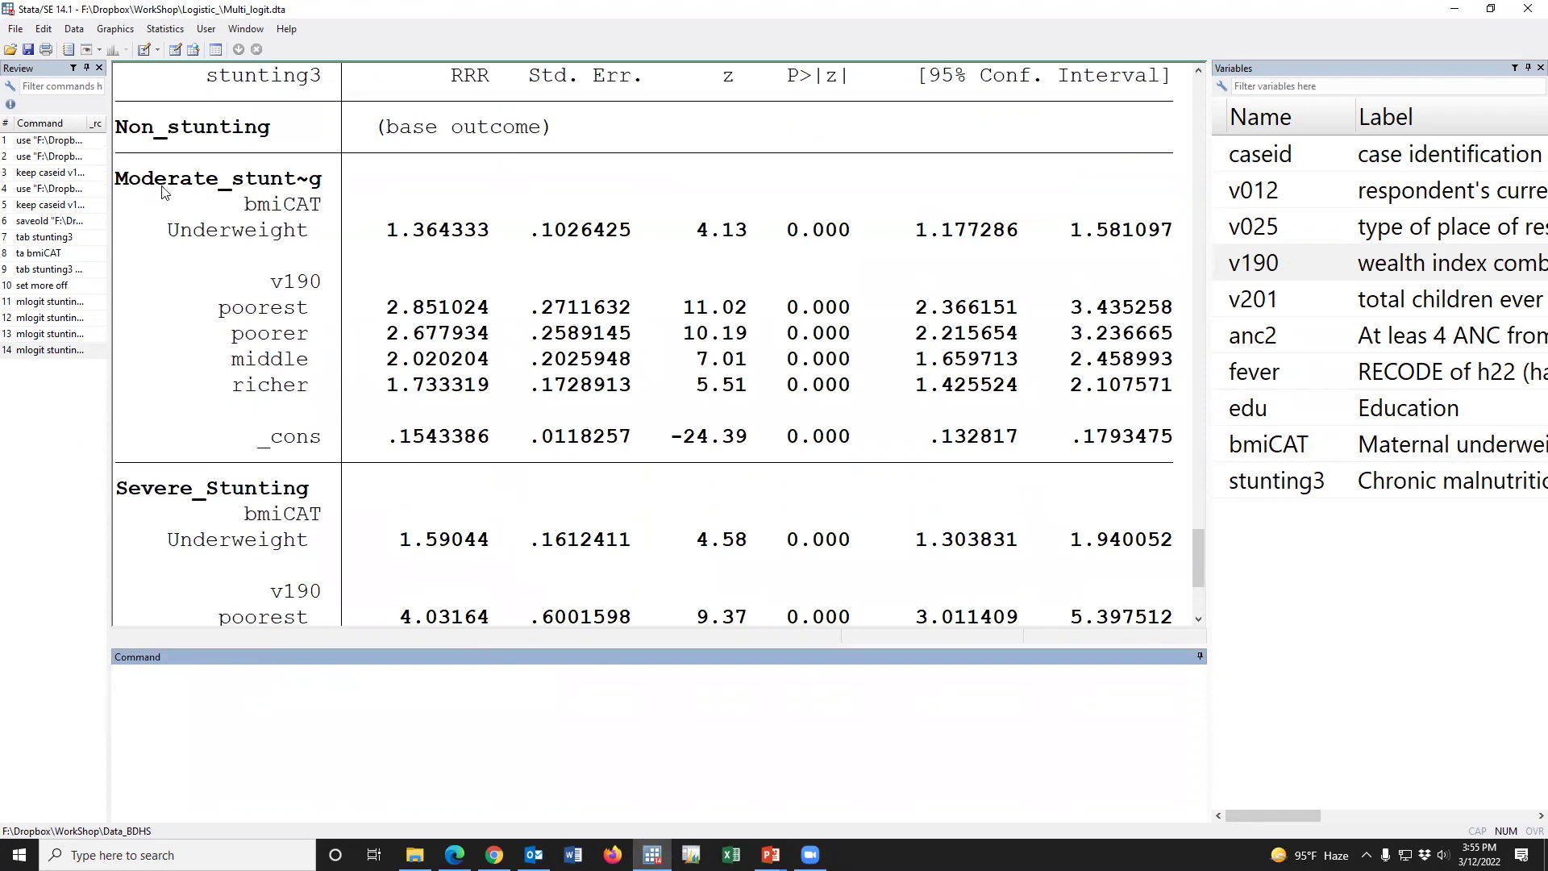
pyautogui.scroll(-2, 568, 508)
pyautogui.scroll(2, 571, 524)
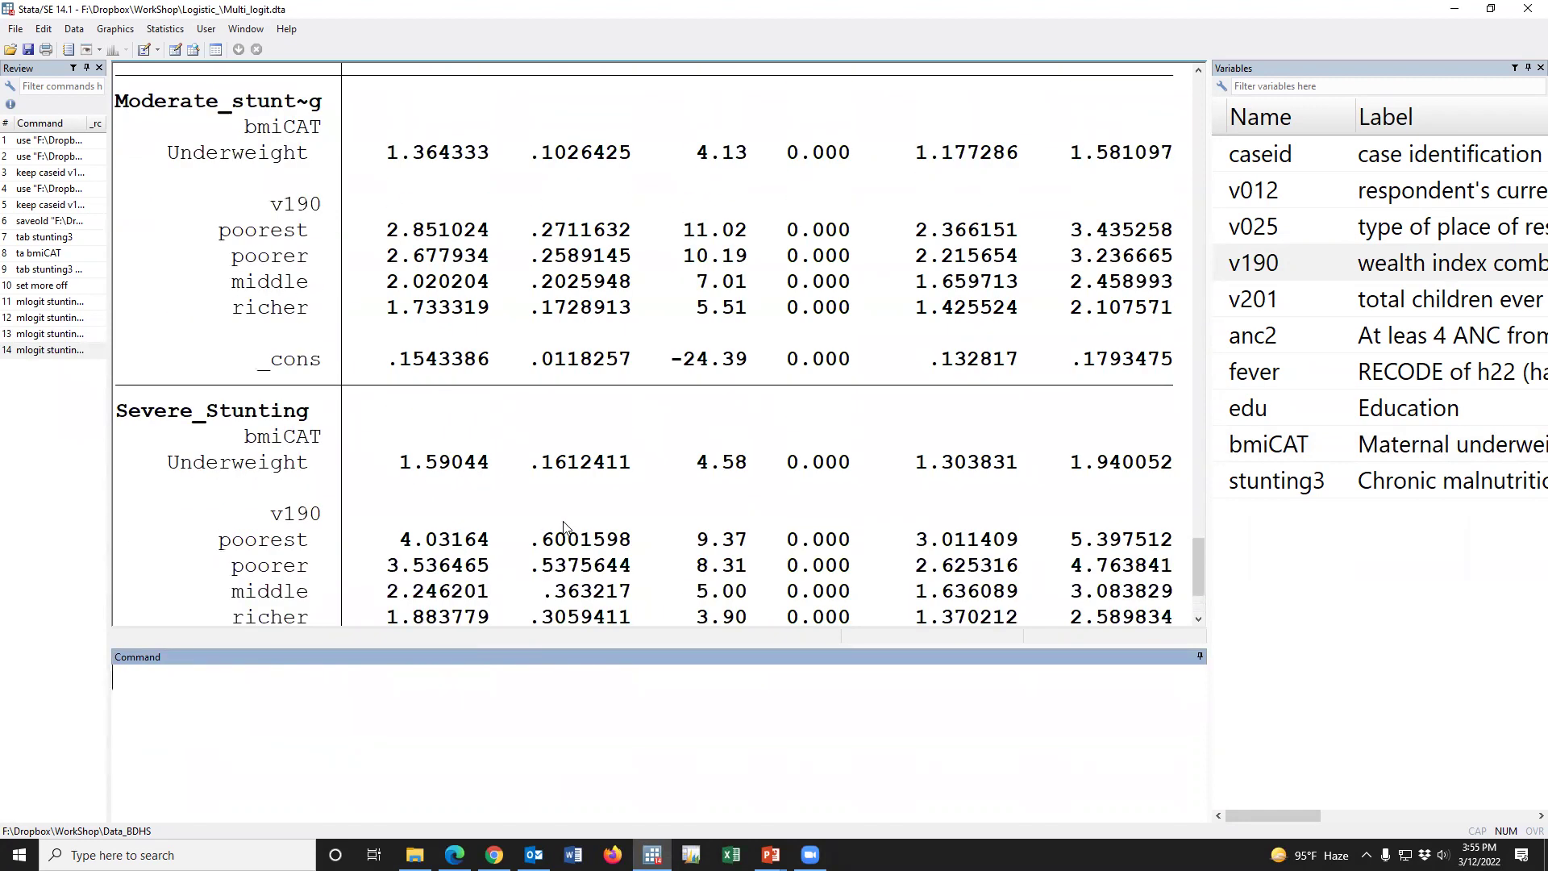
pyautogui.scroll(1, 549, 525)
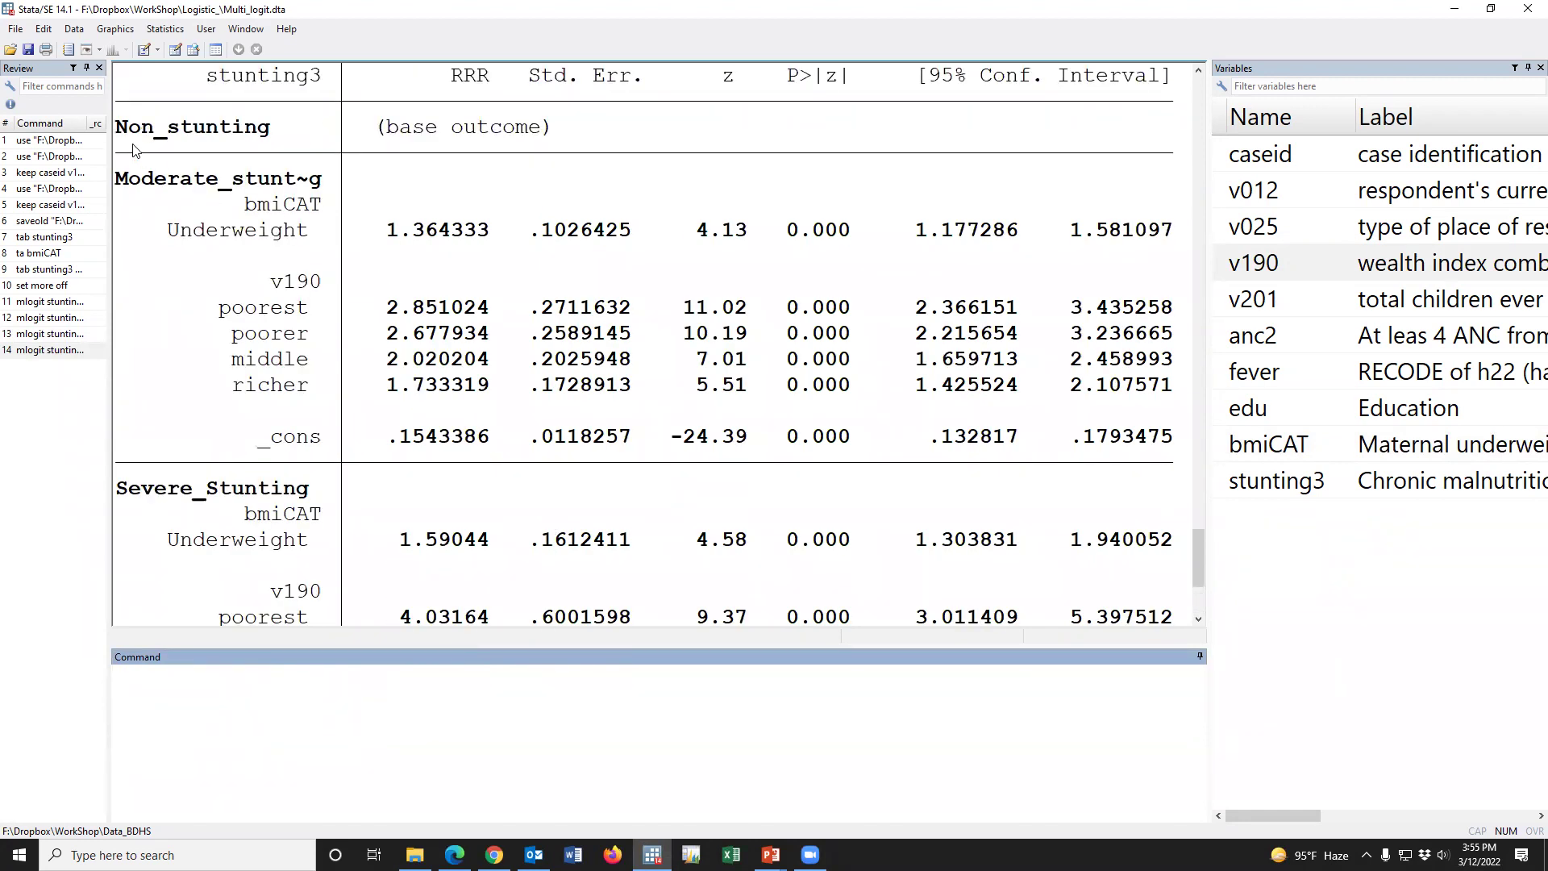
pyautogui.moveTo(137, 129); pyautogui.dragTo(1177, 401)
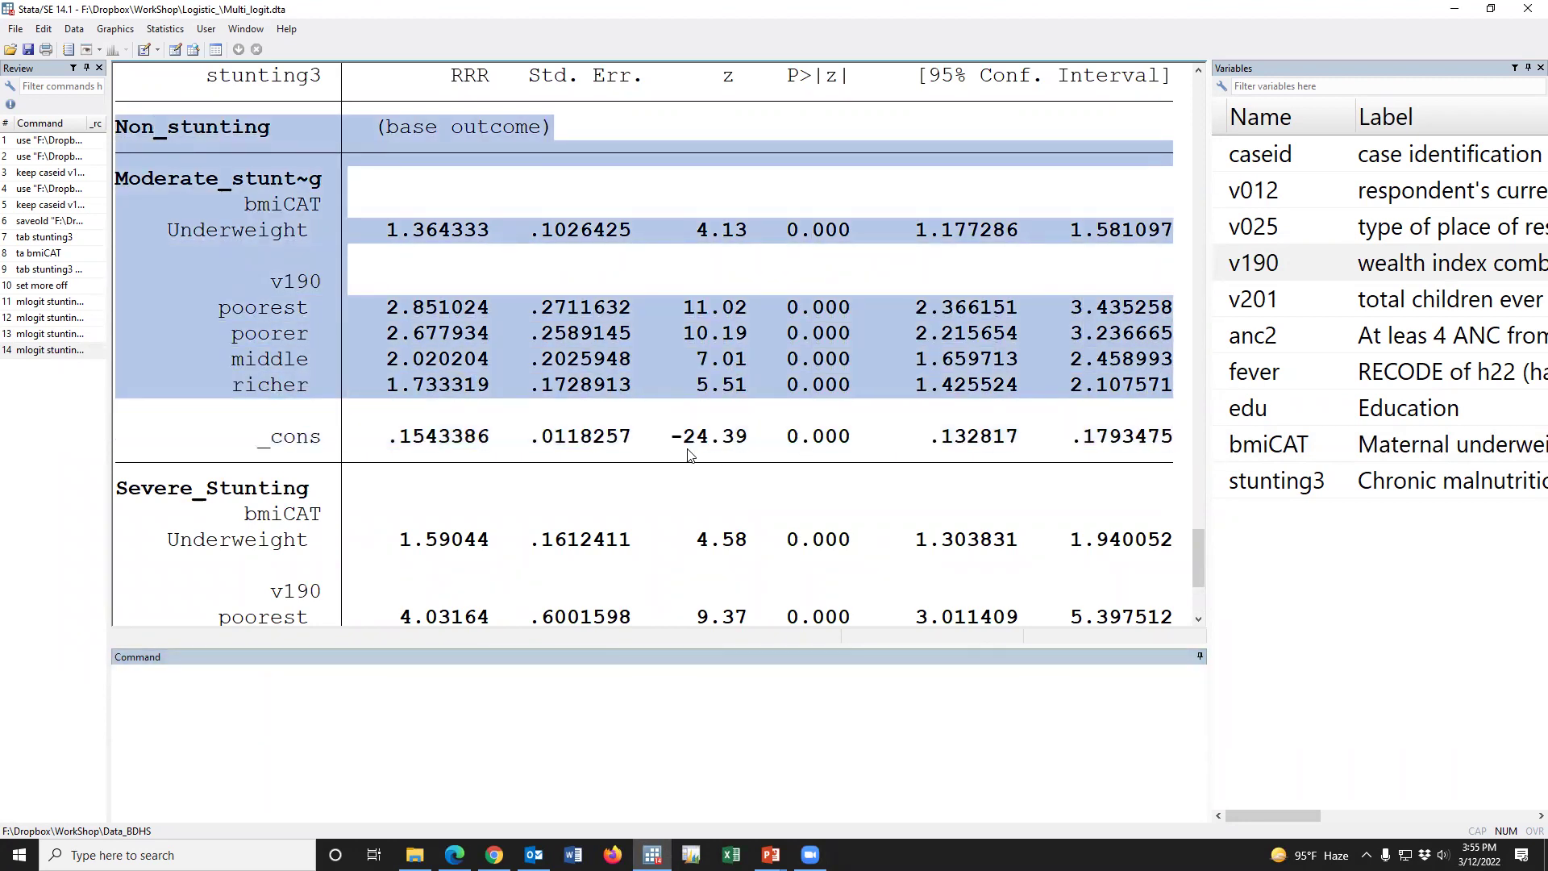
pyautogui.scroll(1, 687, 452)
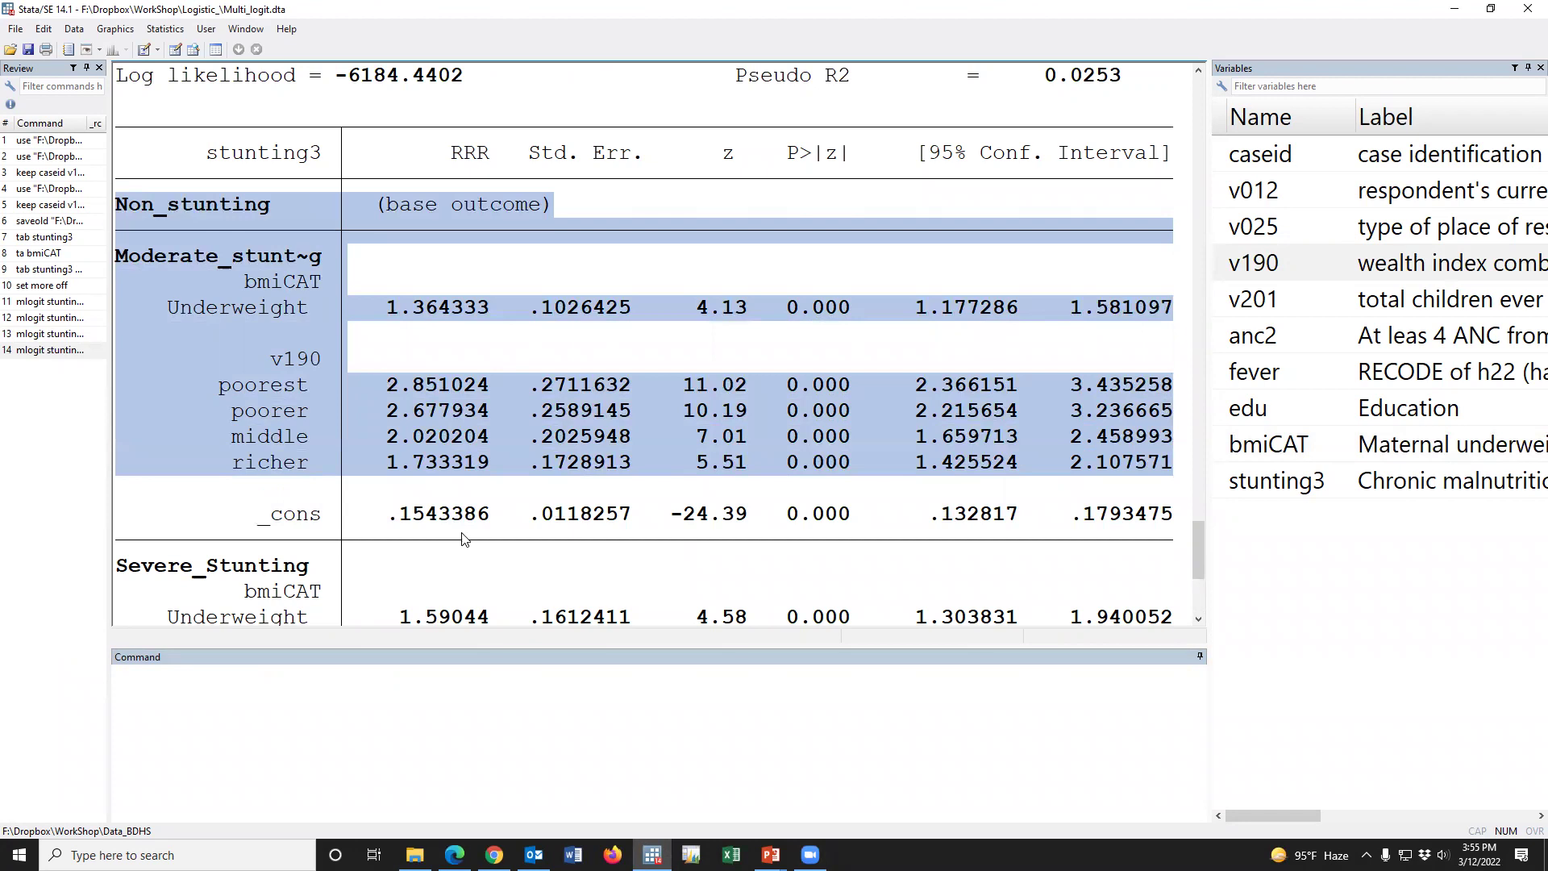
pyautogui.scroll(-4, 462, 538)
pyautogui.moveTo(121, 256); pyautogui.dragTo(1151, 477)
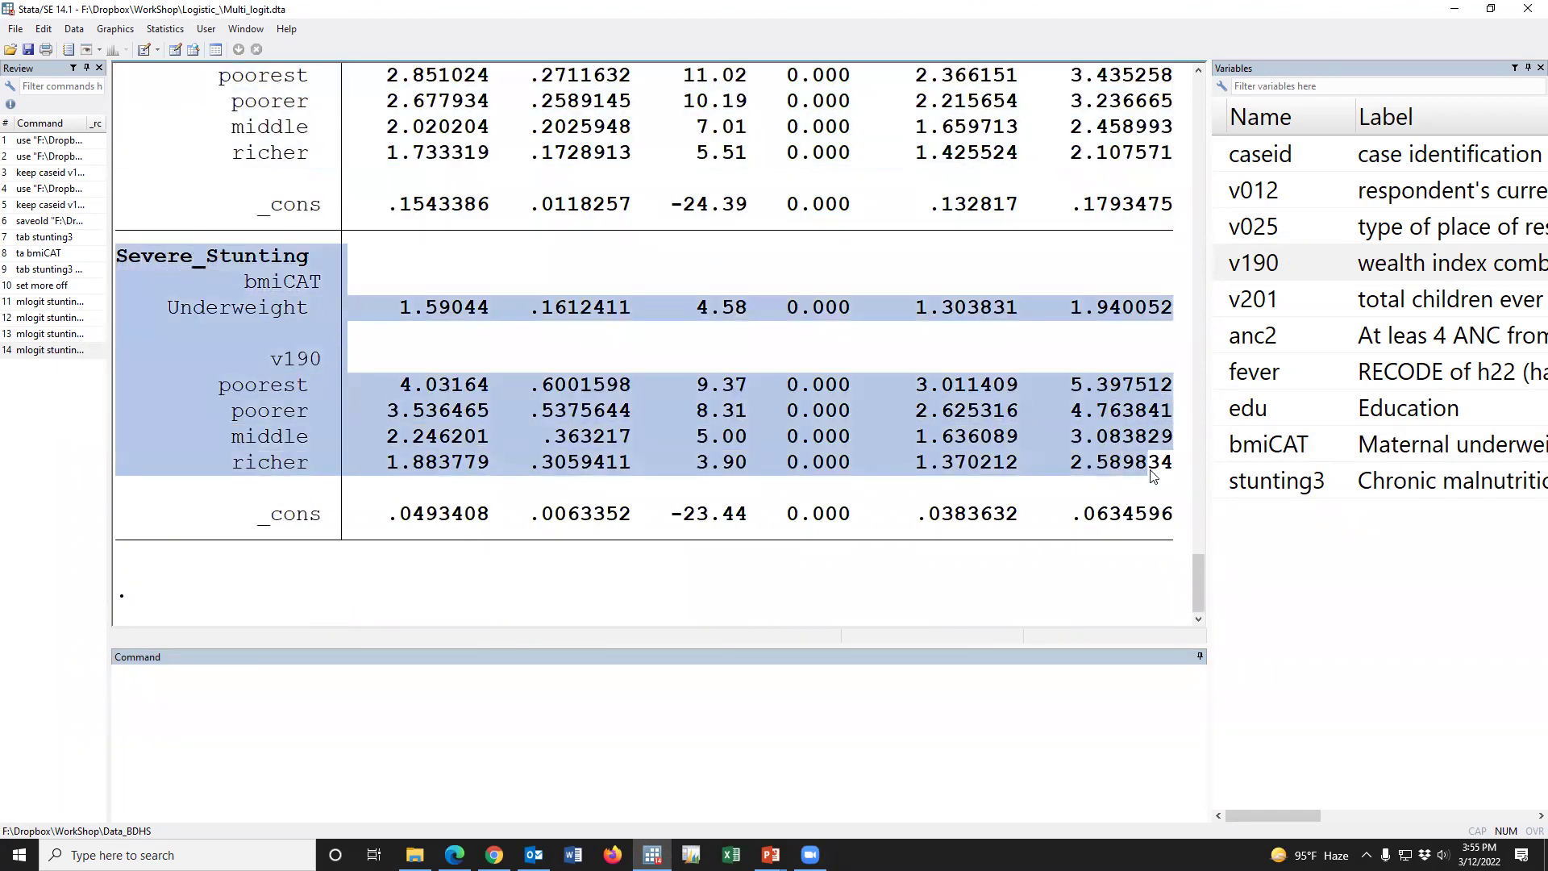
pyautogui.scroll(4, 301, 400)
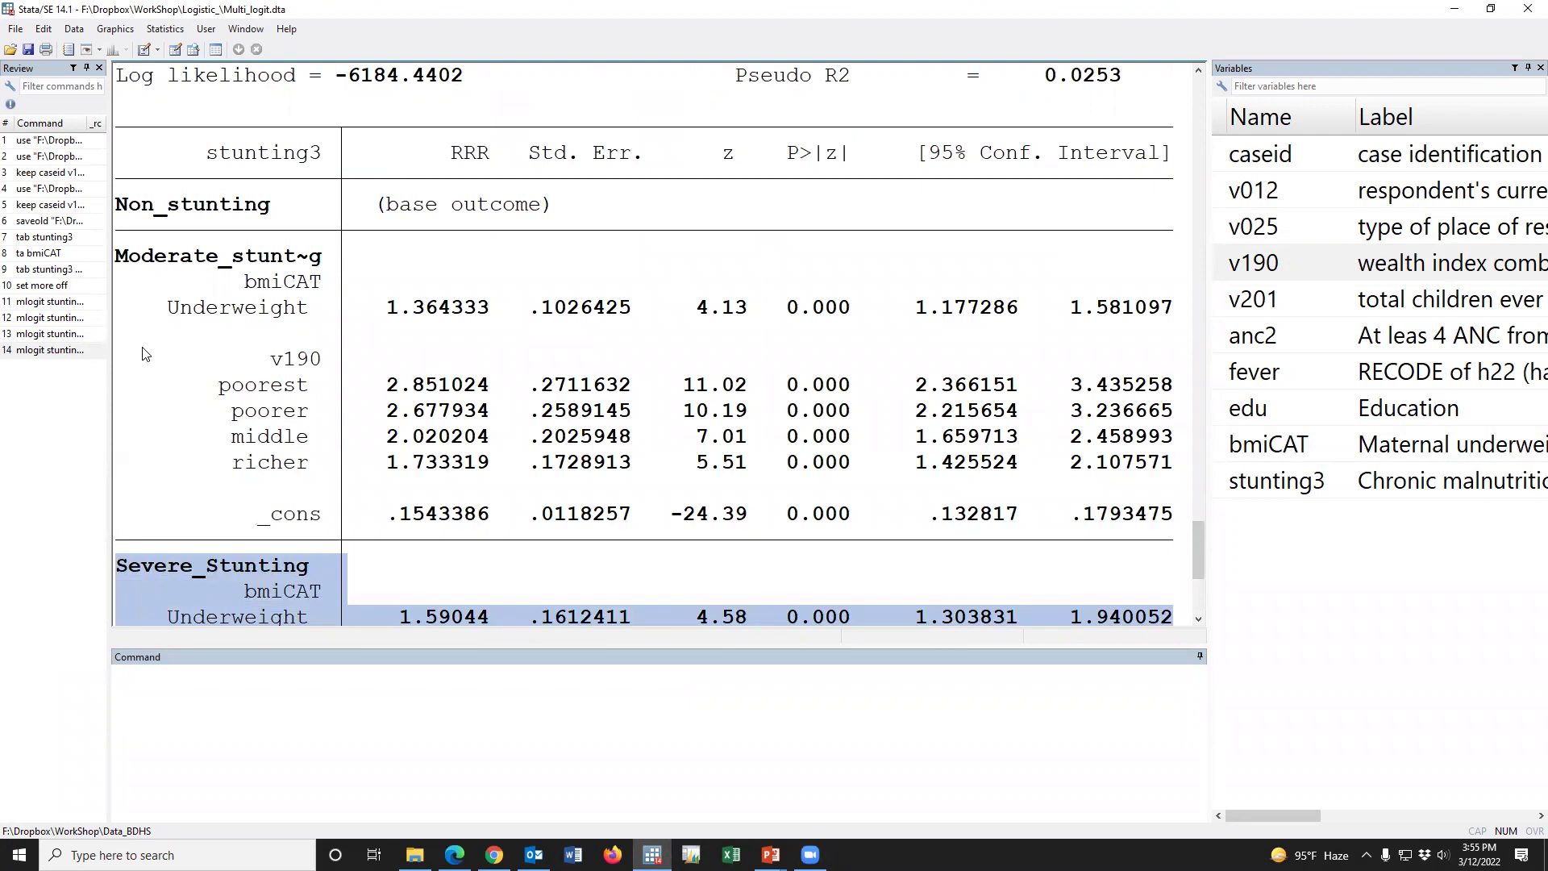
# Rerun the mlogit model with education (i.edu) added after ib5.v190, keeping rrr
pyautogui.click(50, 350)
pyautogui.click(573, 684)
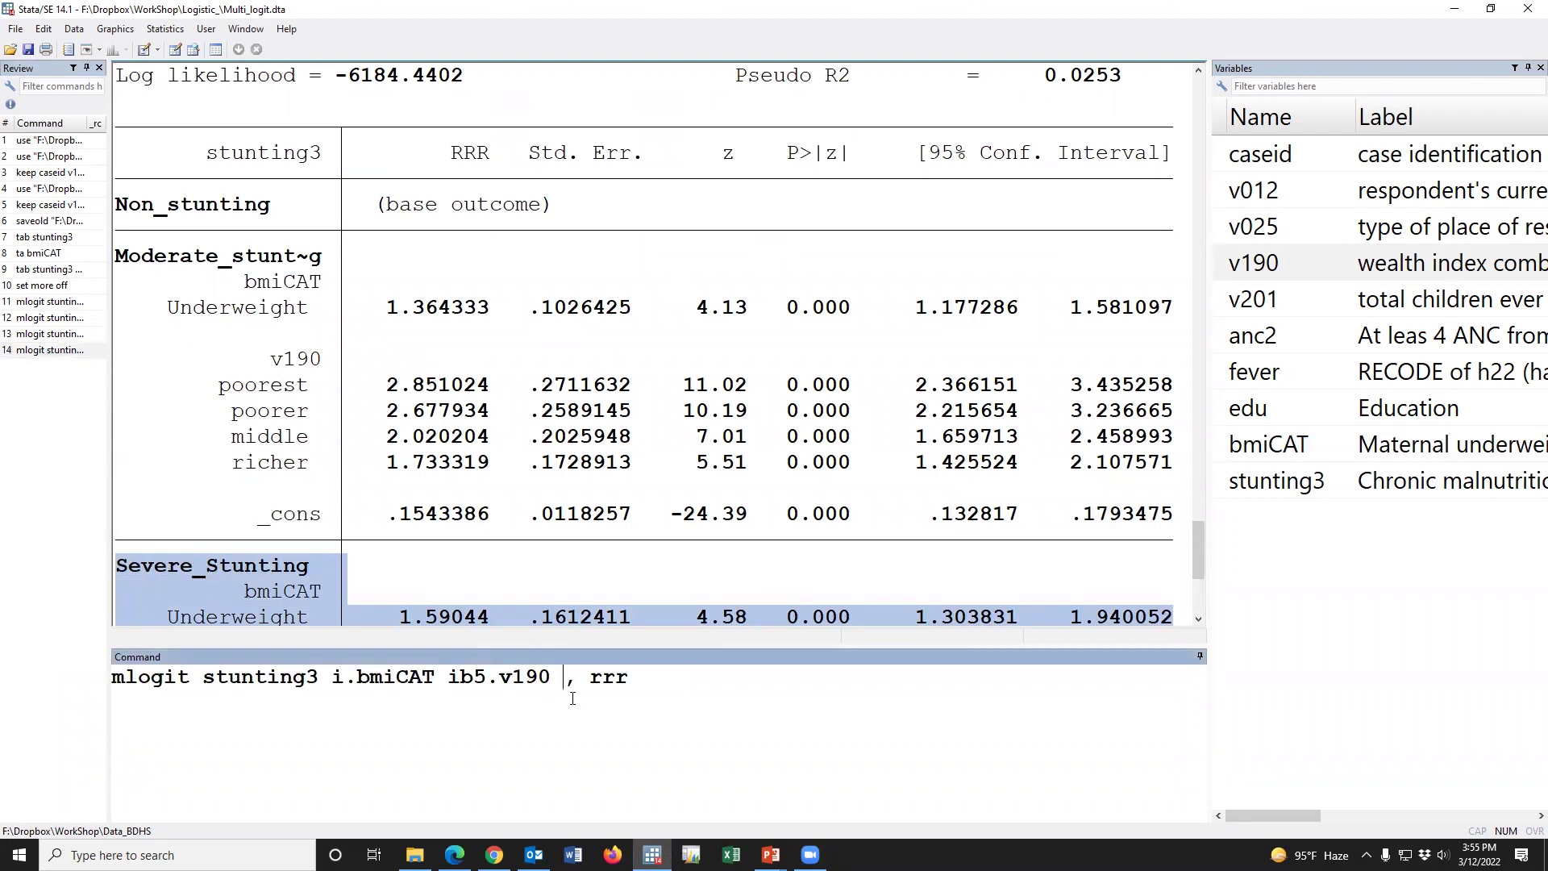
pyautogui.write('i.edu')
pyautogui.press('Return')
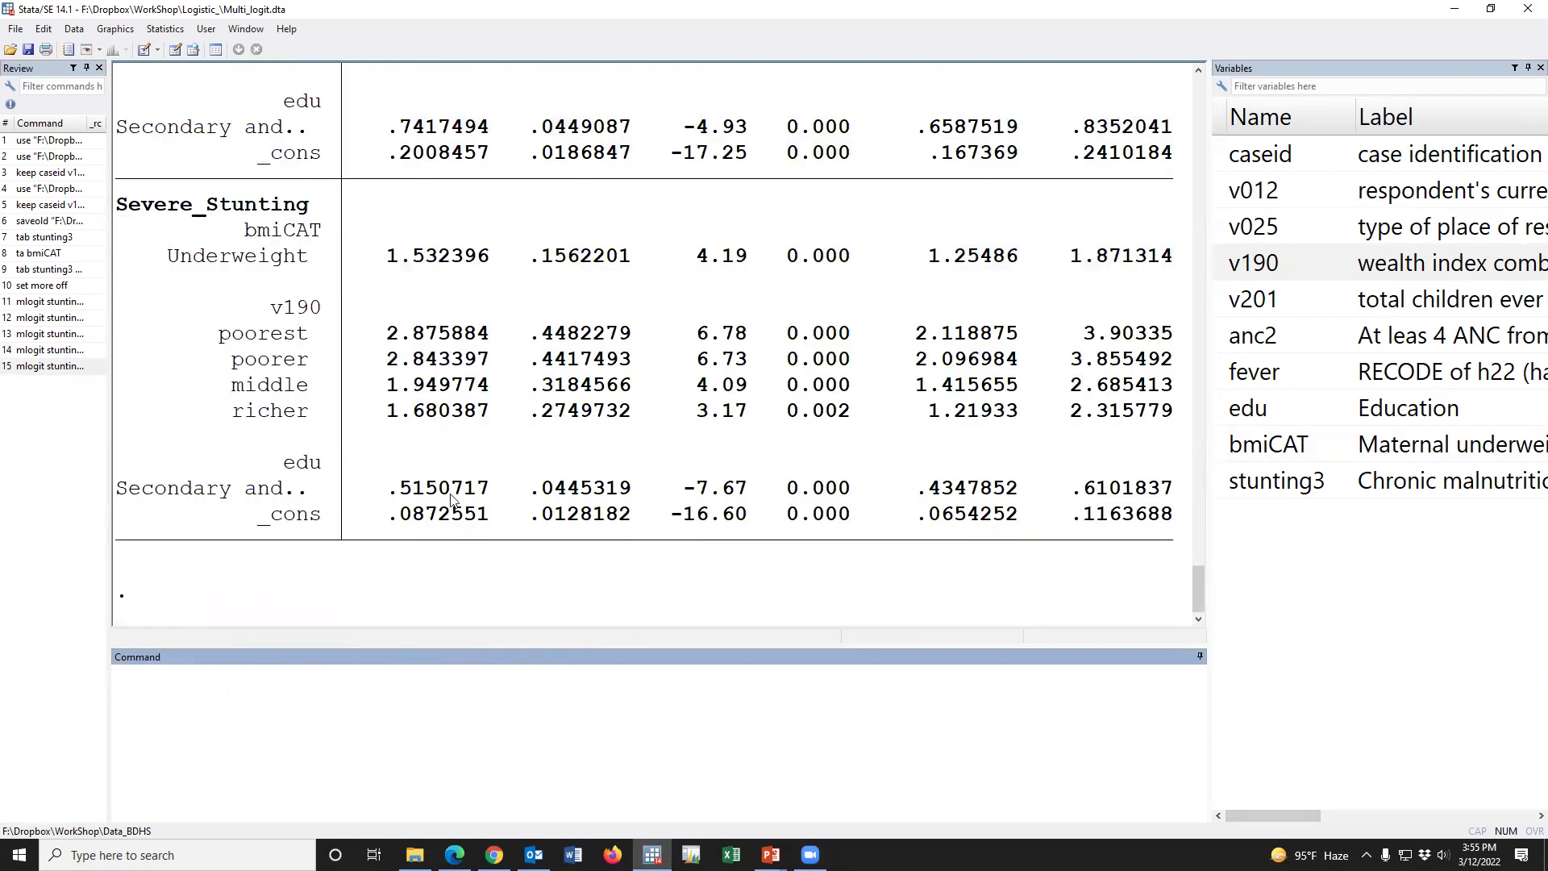
# Rerun the mlogit model with education category 1 as the reference (ib1.edu) and check the severe stunting results
pyautogui.click(81, 366)
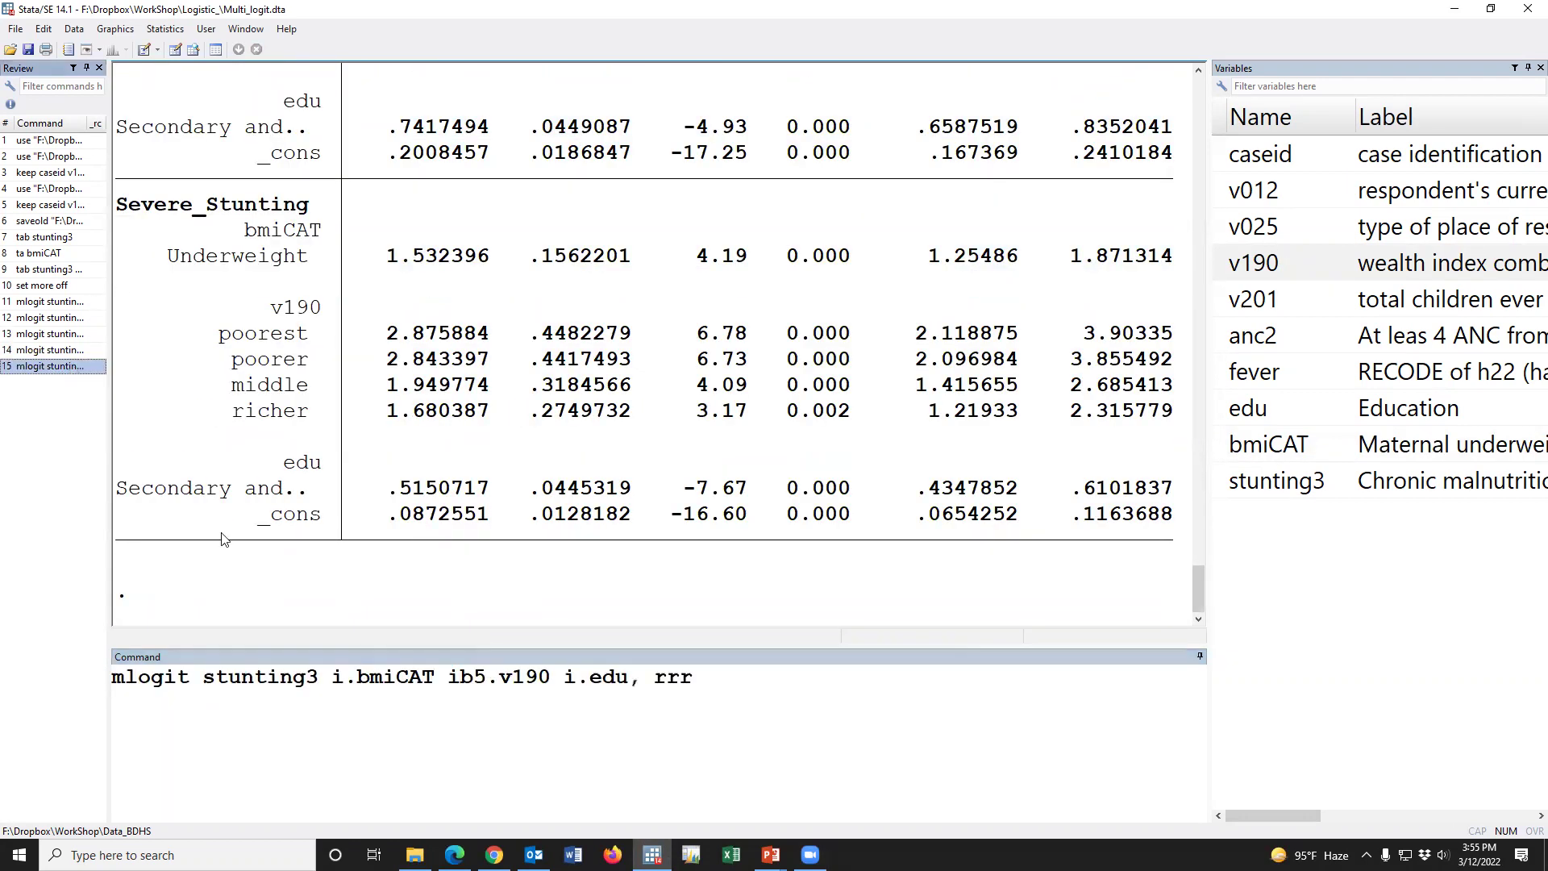
pyautogui.click(576, 682)
pyautogui.write('b')
pyautogui.write('1')
pyautogui.press('Return')
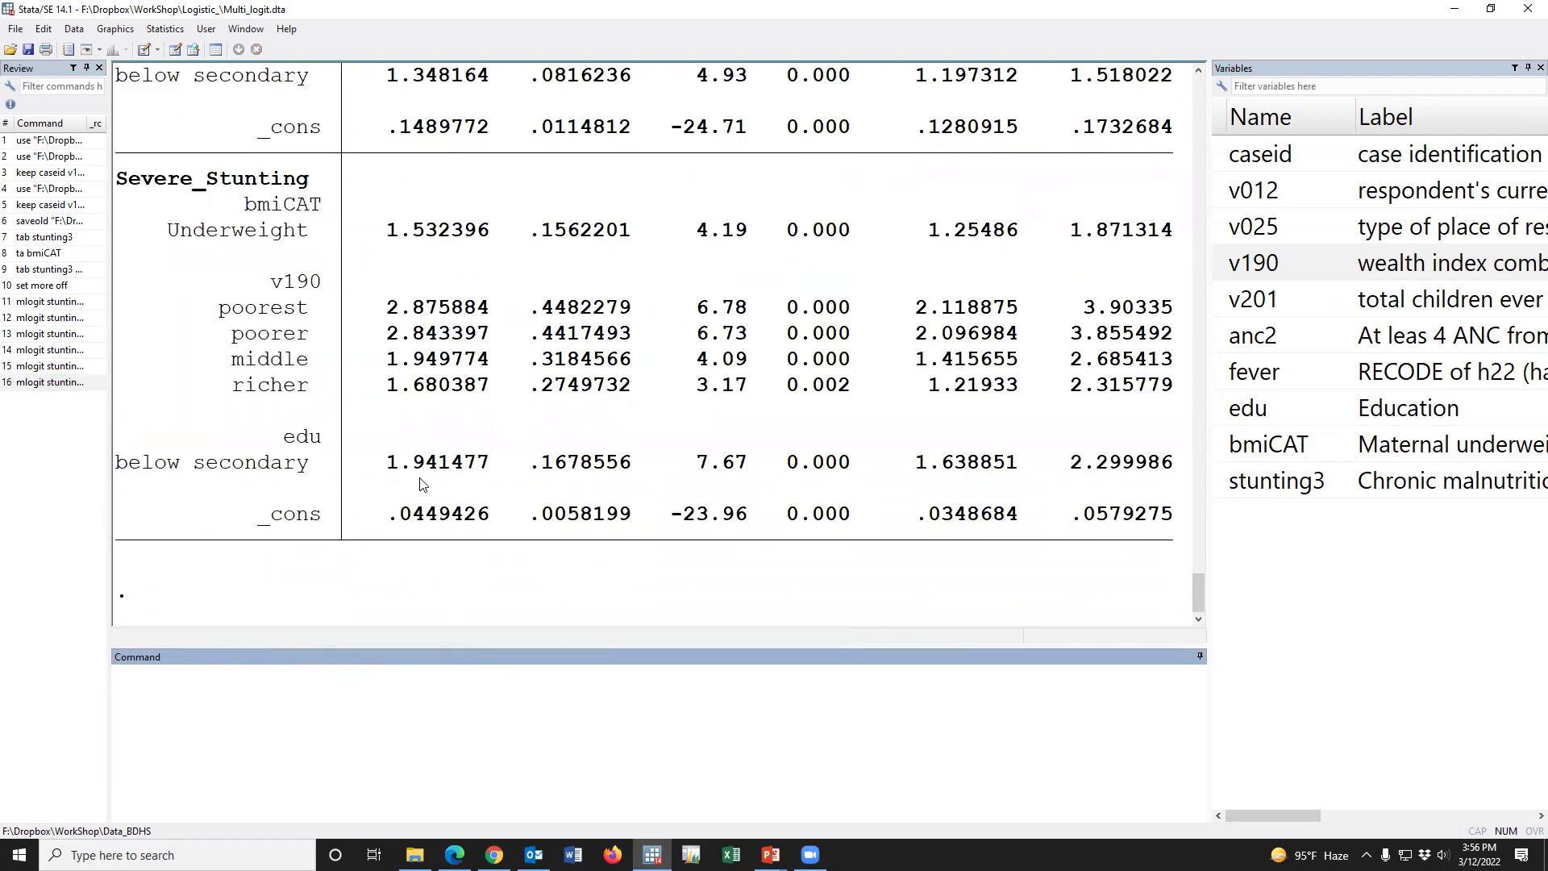
pyautogui.scroll(4, 547, 499)
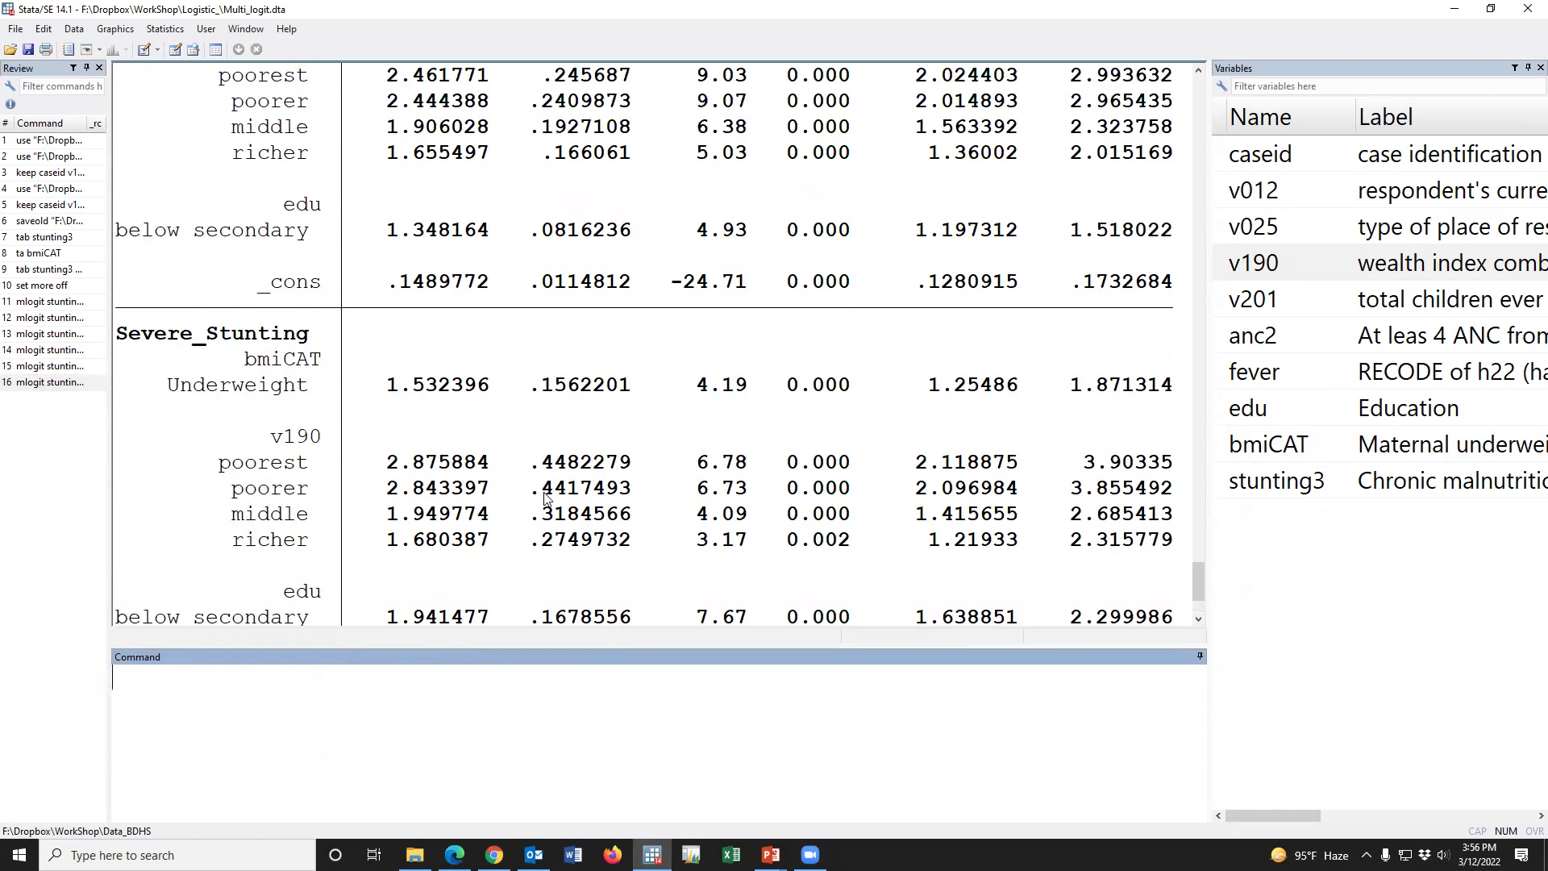
pyautogui.scroll(-2, 544, 498)
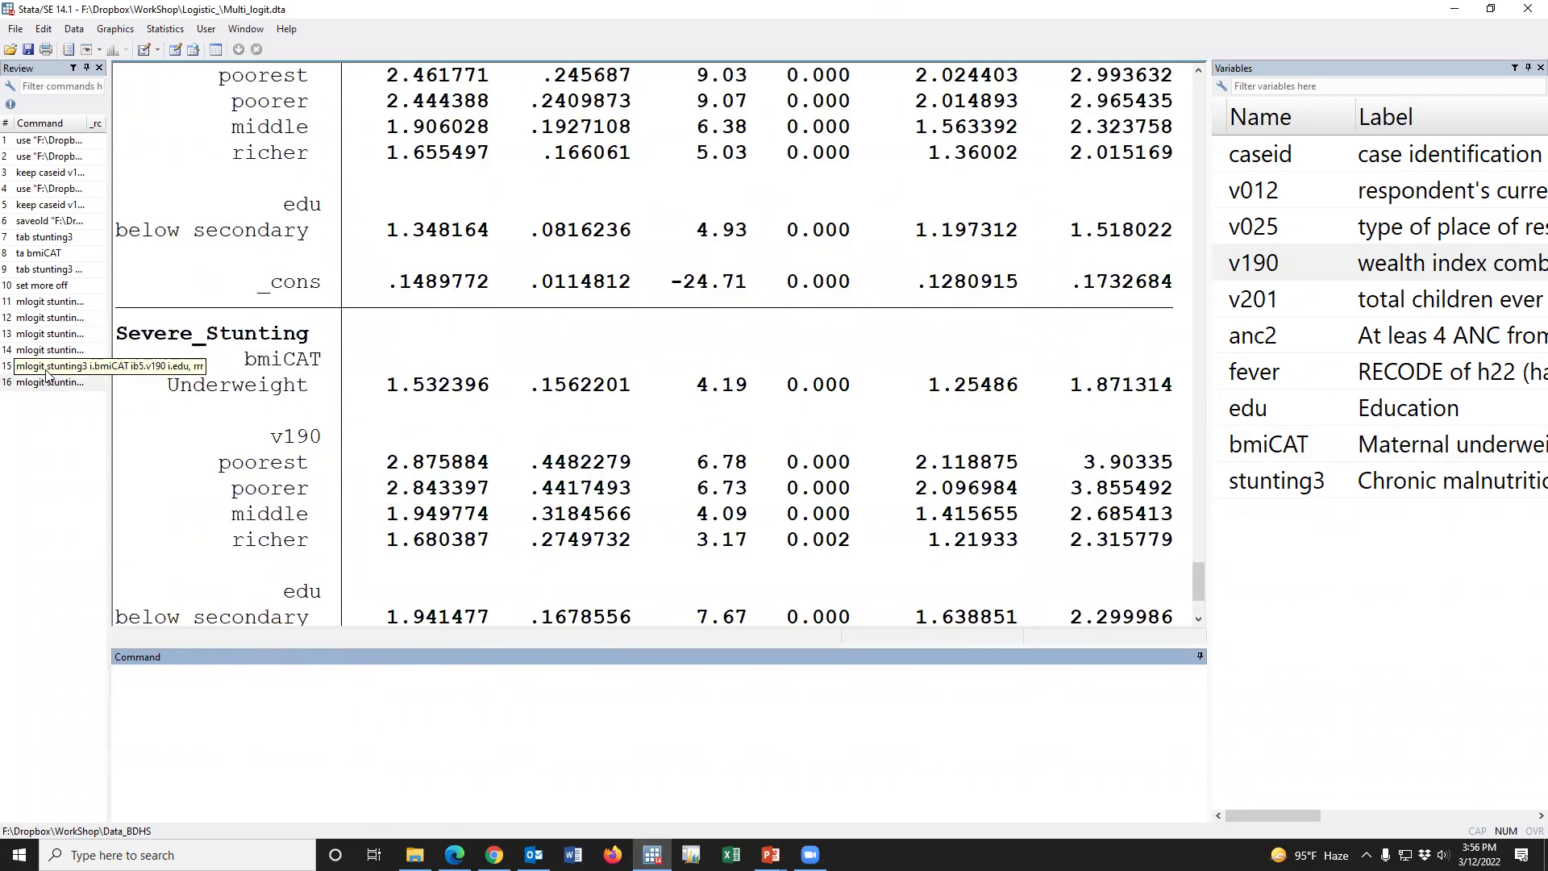
# Rerun the mlogit model with i.fever added after ib1.edu and review the moderate stunting results
pyautogui.click(48, 382)
pyautogui.click(650, 679)
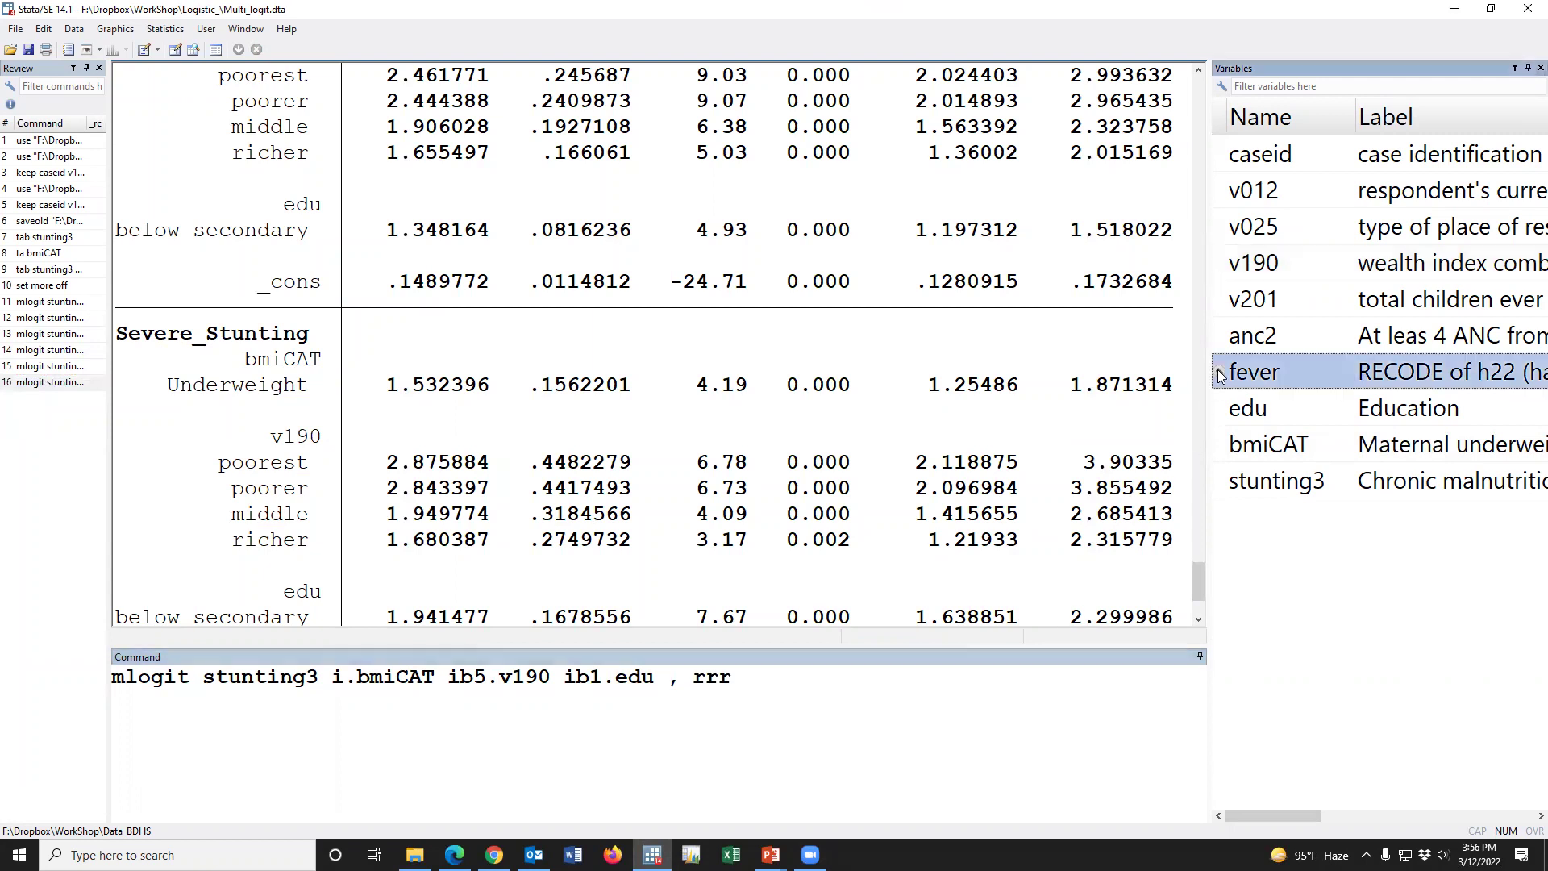
pyautogui.doubleClick(1242, 373)
pyautogui.click(668, 677)
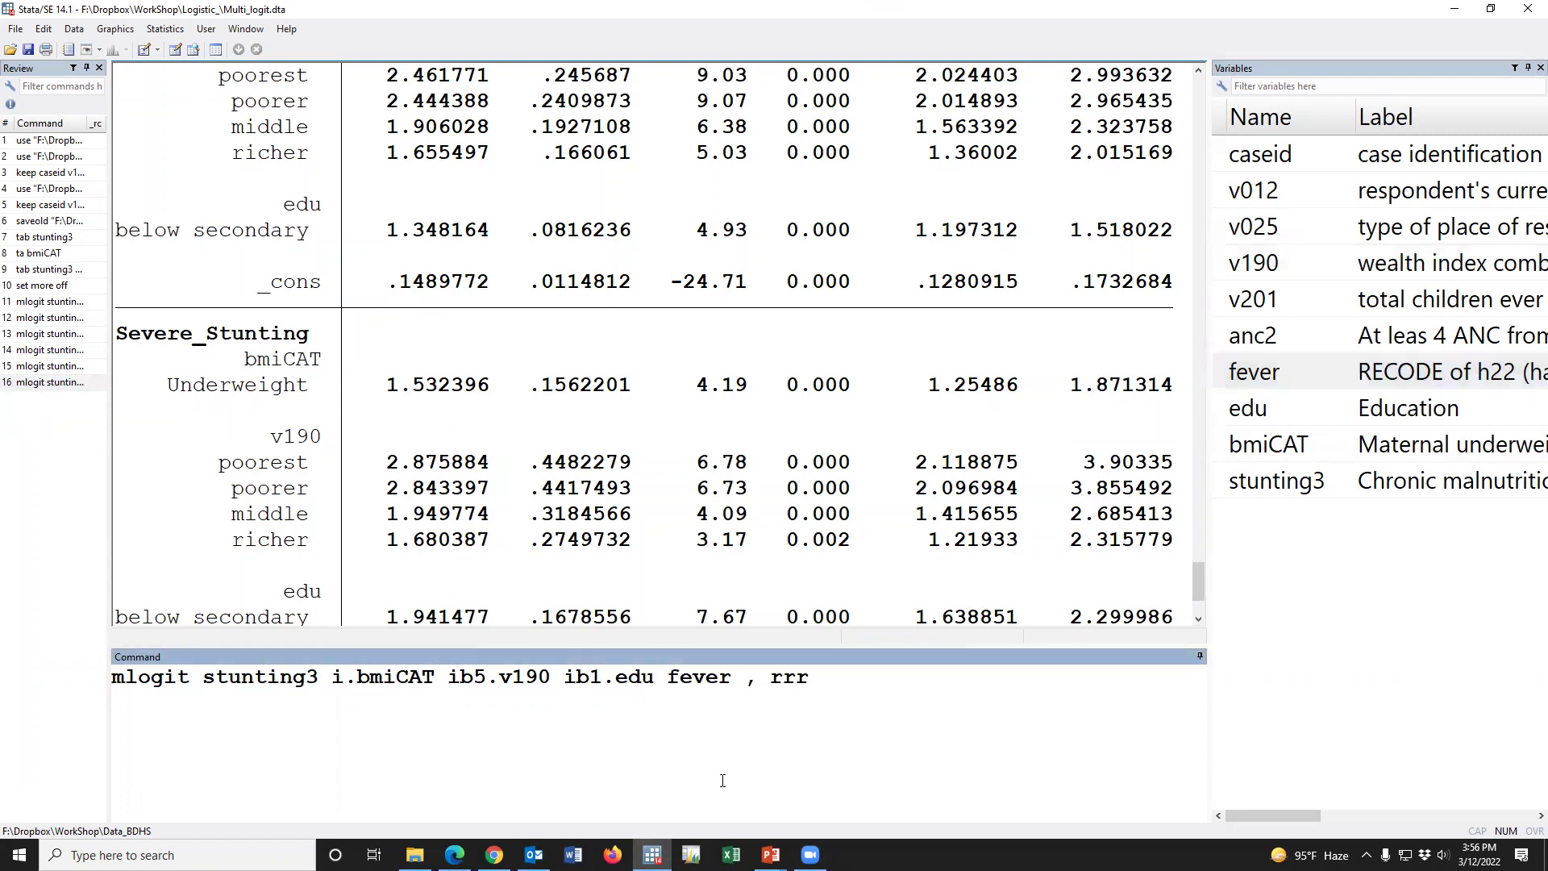
pyautogui.write('i.')
pyautogui.press('Return')
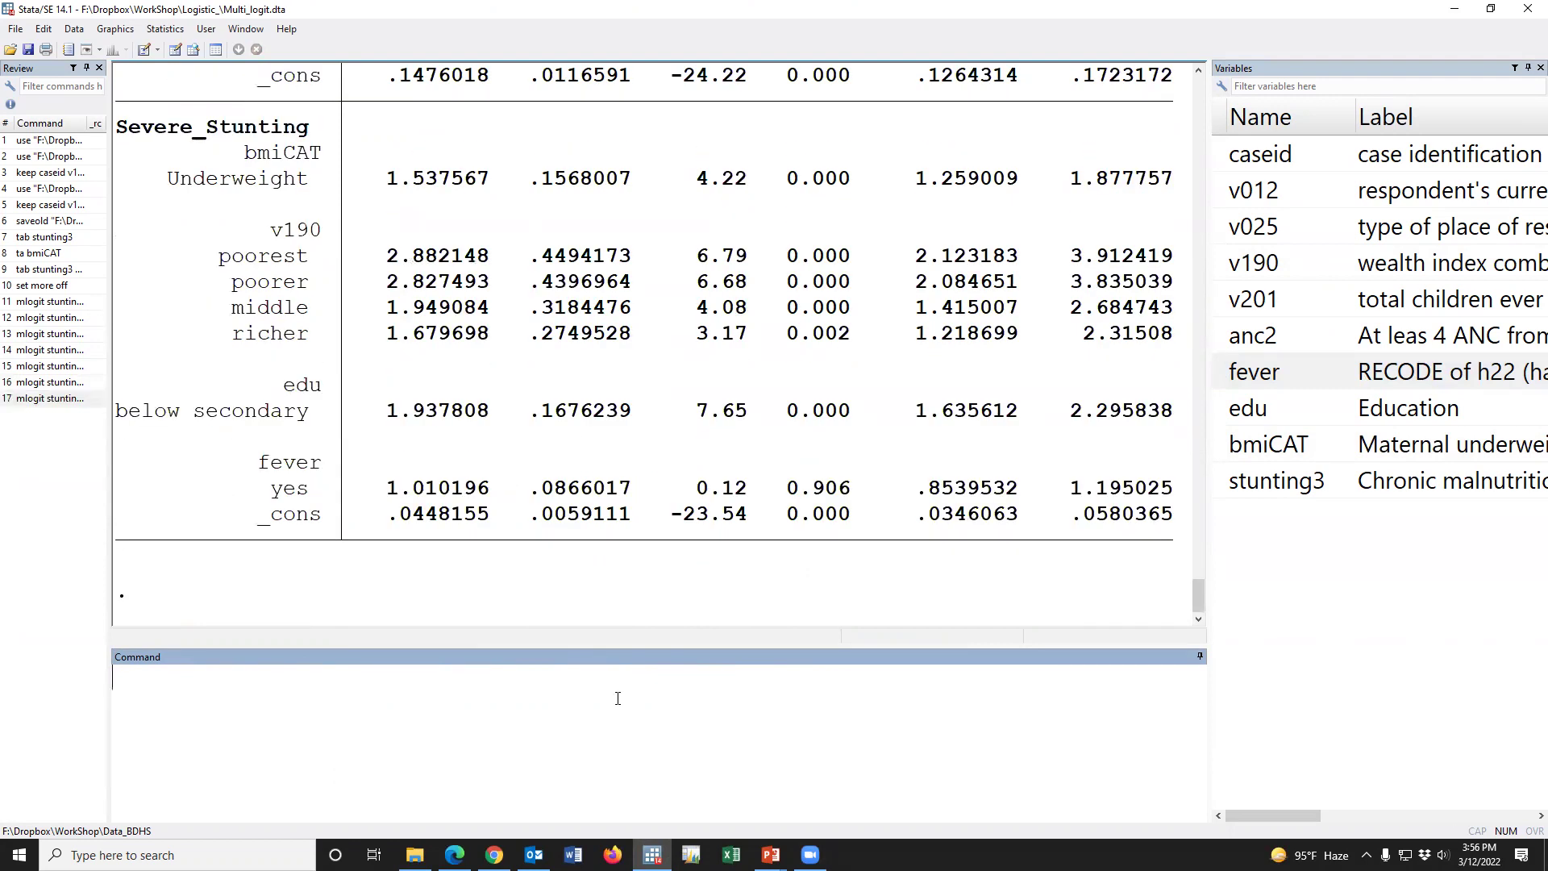
pyautogui.scroll(3, 725, 455)
pyautogui.scroll(18, 725, 455)
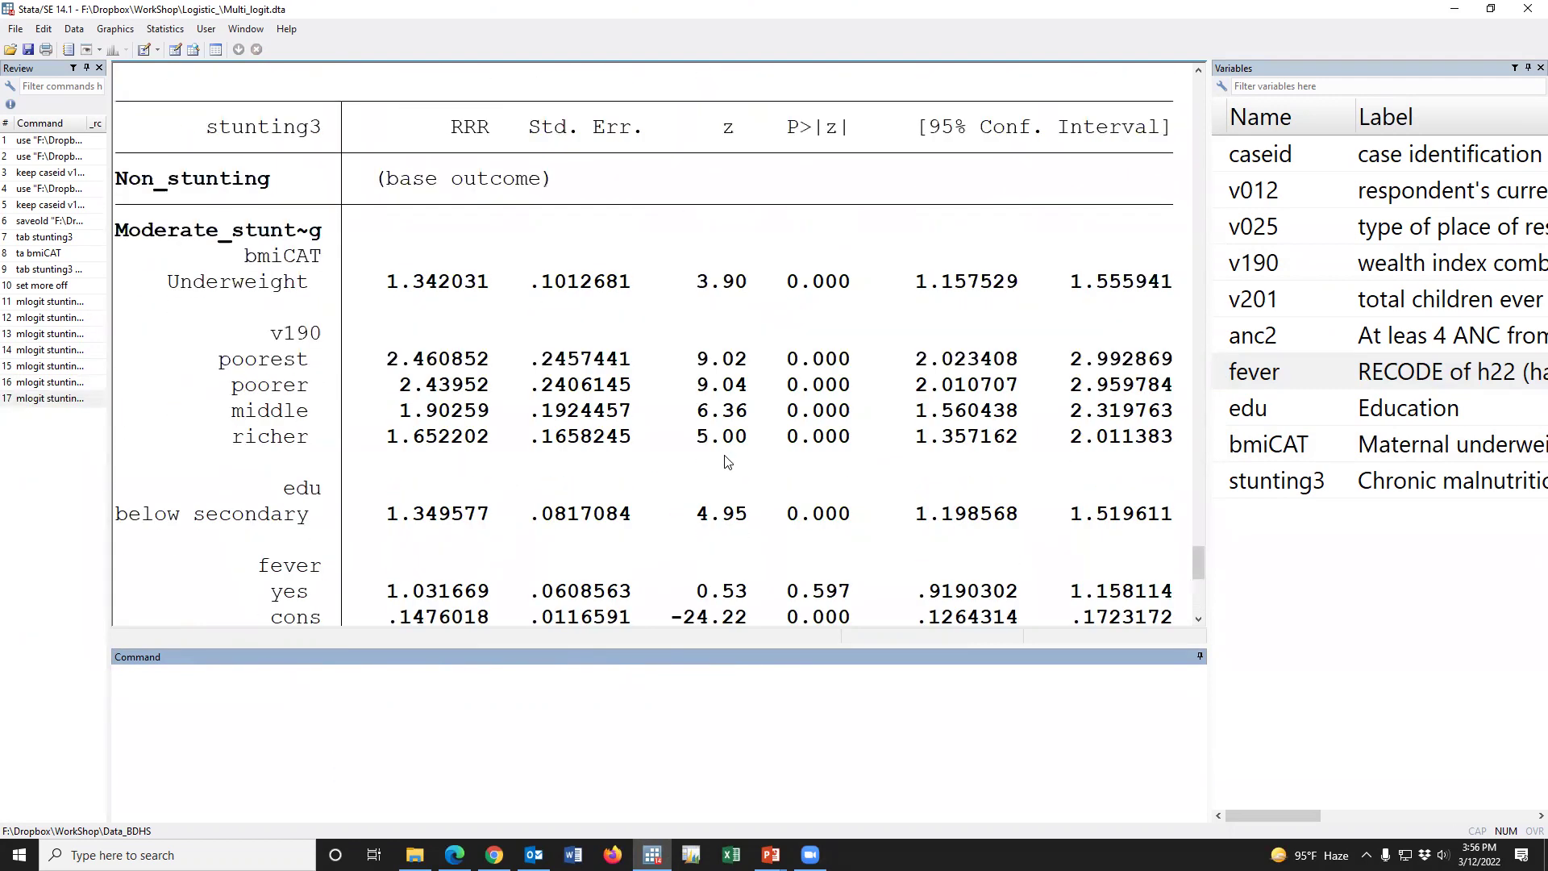
pyautogui.scroll(-20, 734, 481)
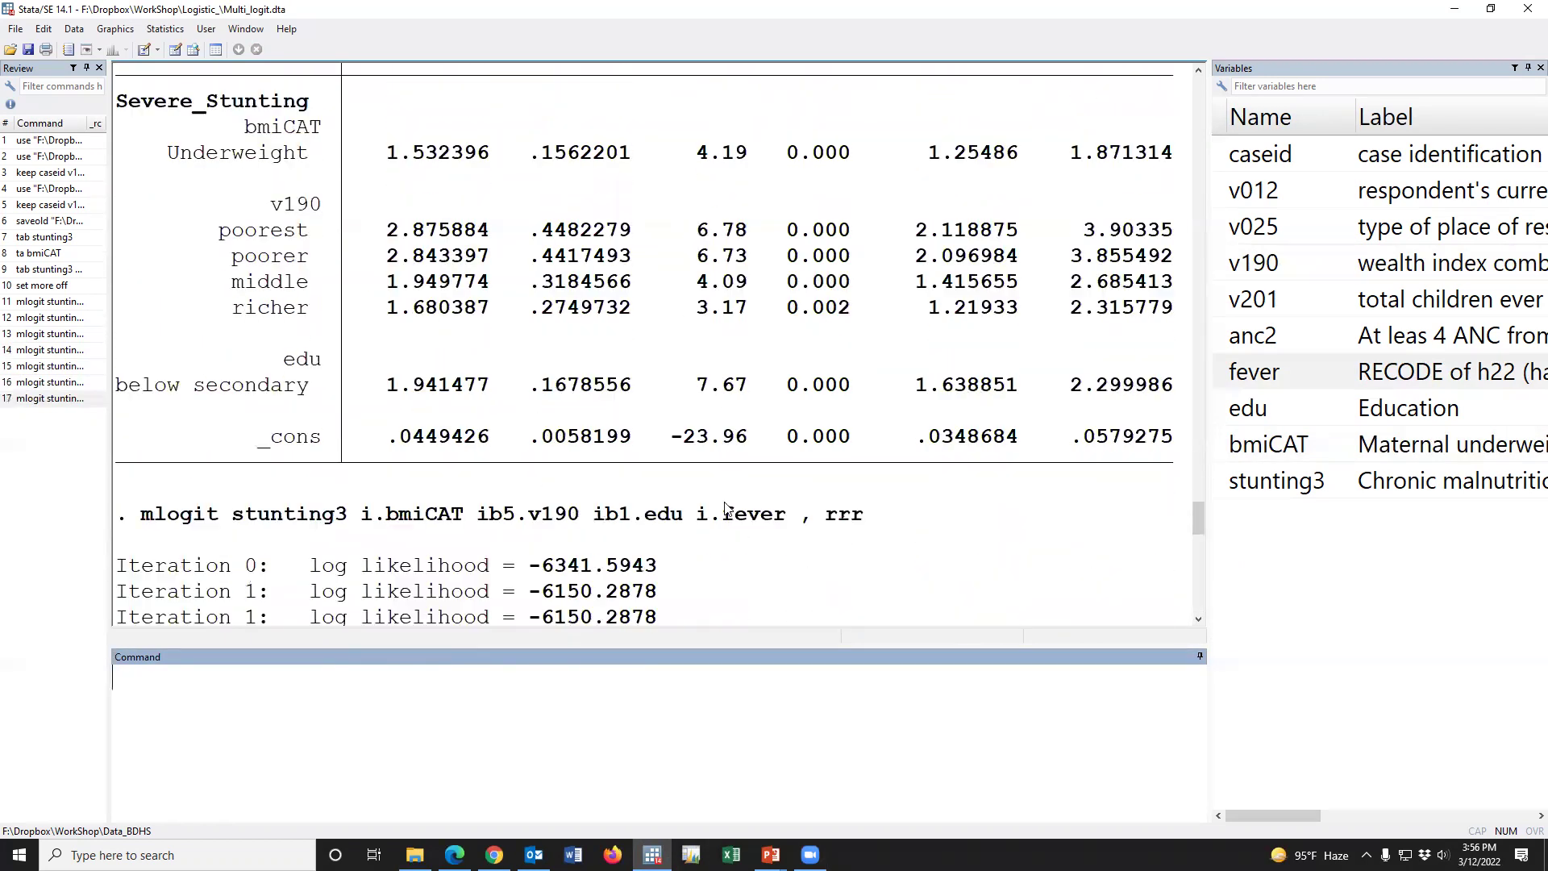
# Rerun the mlogit model with place of residence (i.v025) added after i.fever, keeping rrr
pyautogui.click(77, 401)
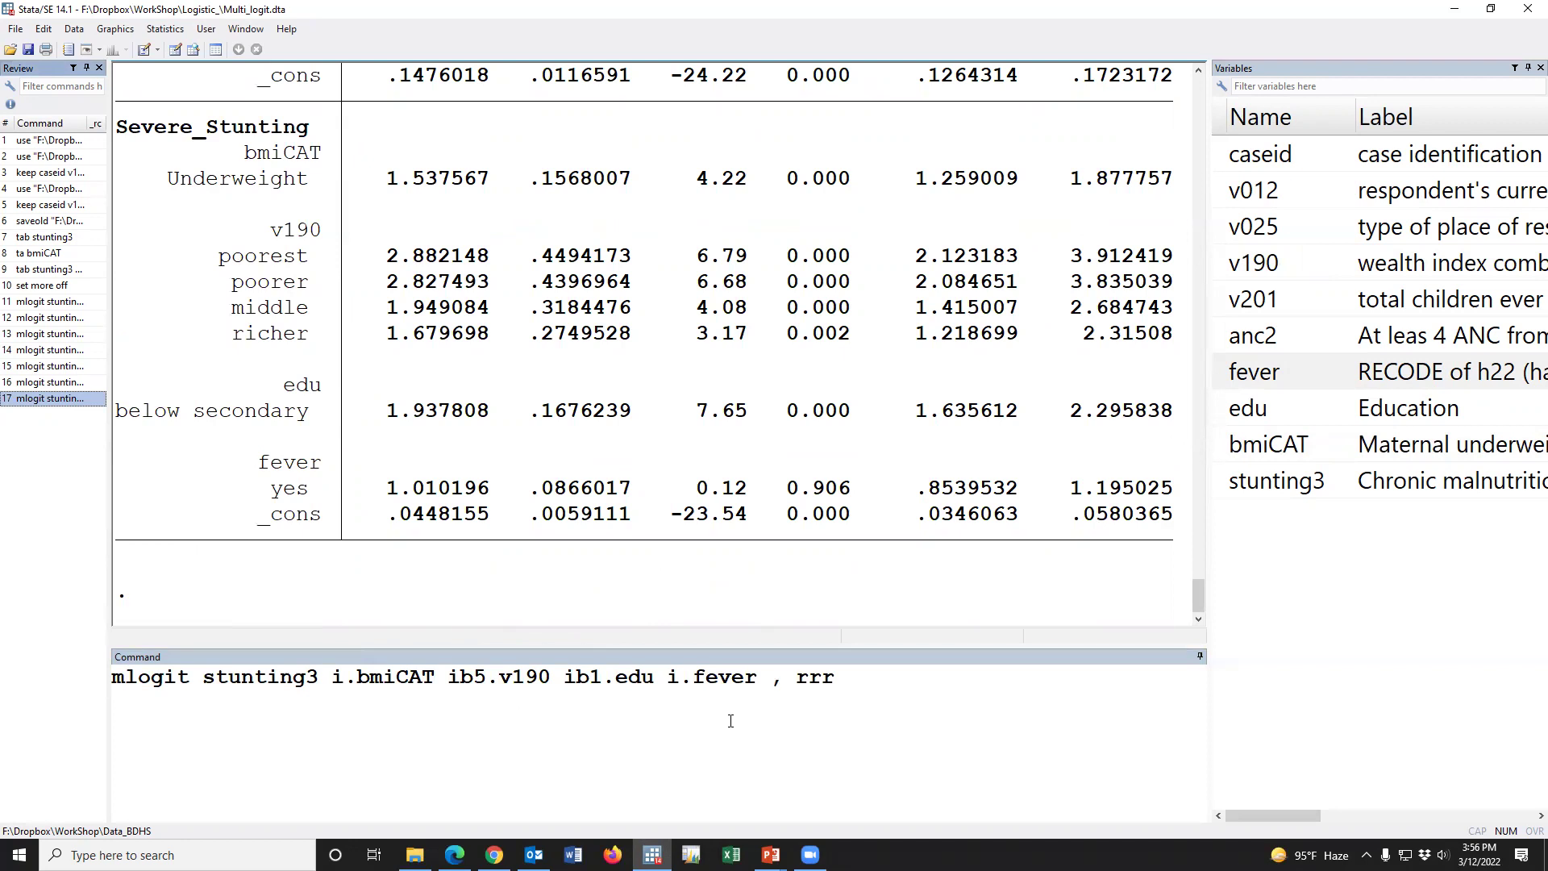
pyautogui.click(766, 679)
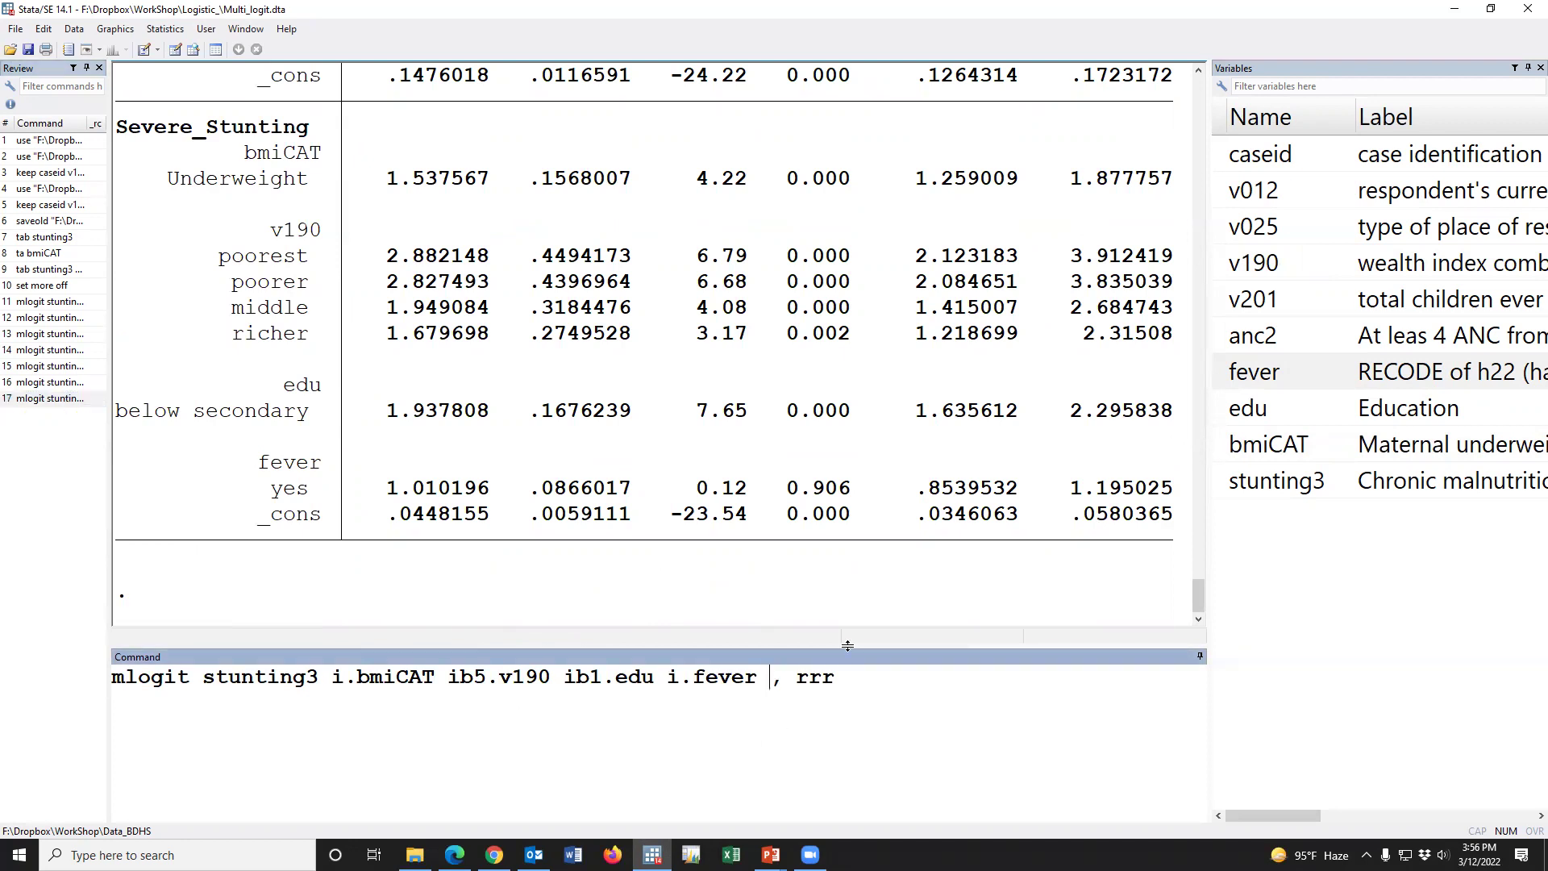
pyautogui.doubleClick(1219, 230)
pyautogui.click(776, 676)
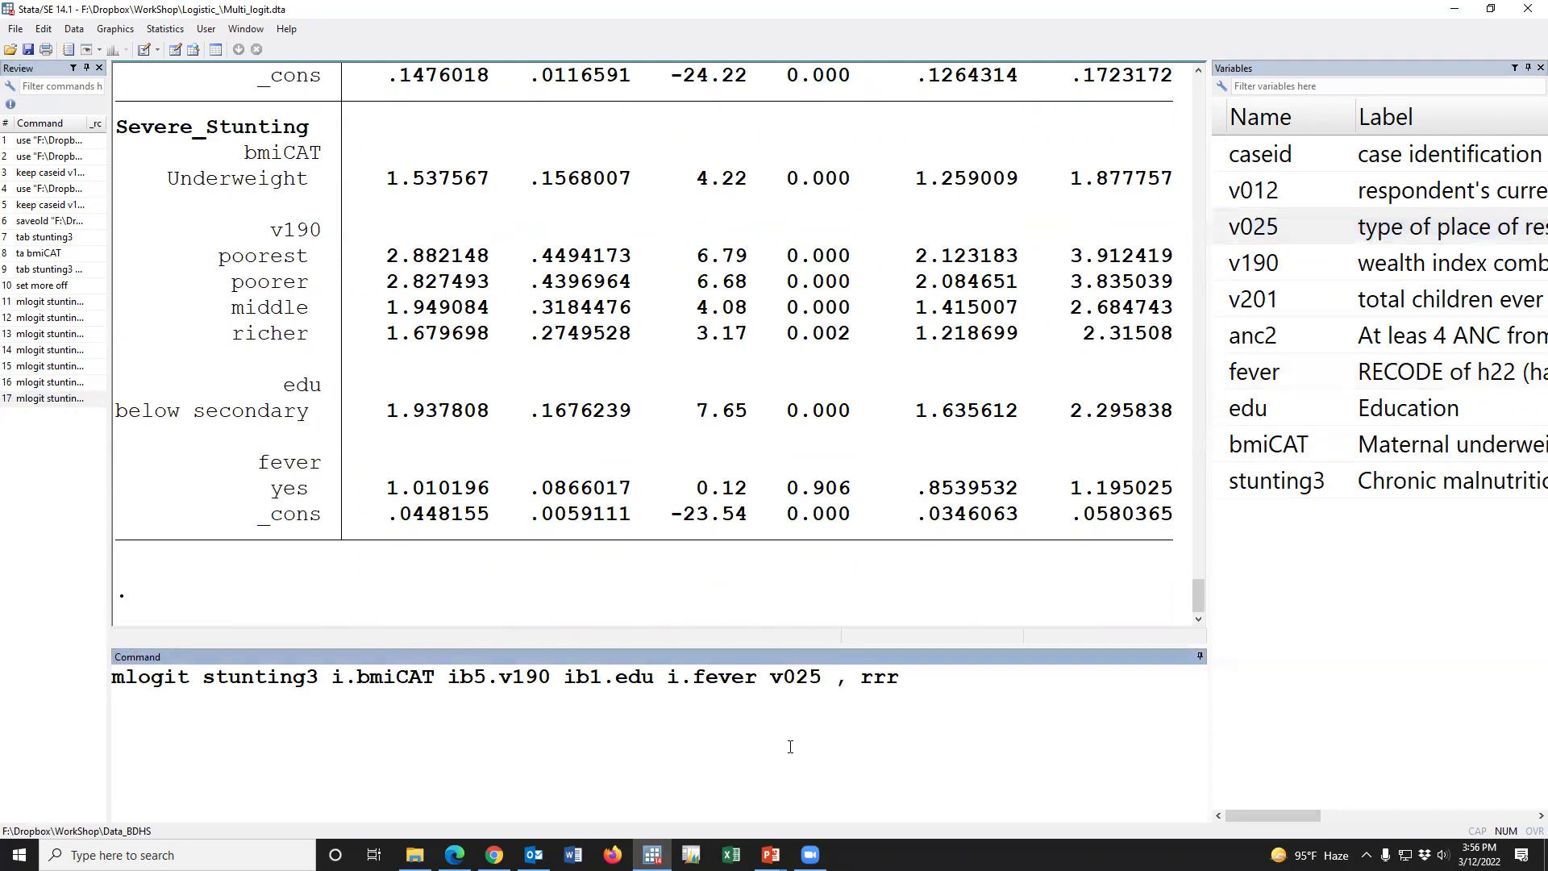
pyautogui.write('i.')
pyautogui.press('Return')
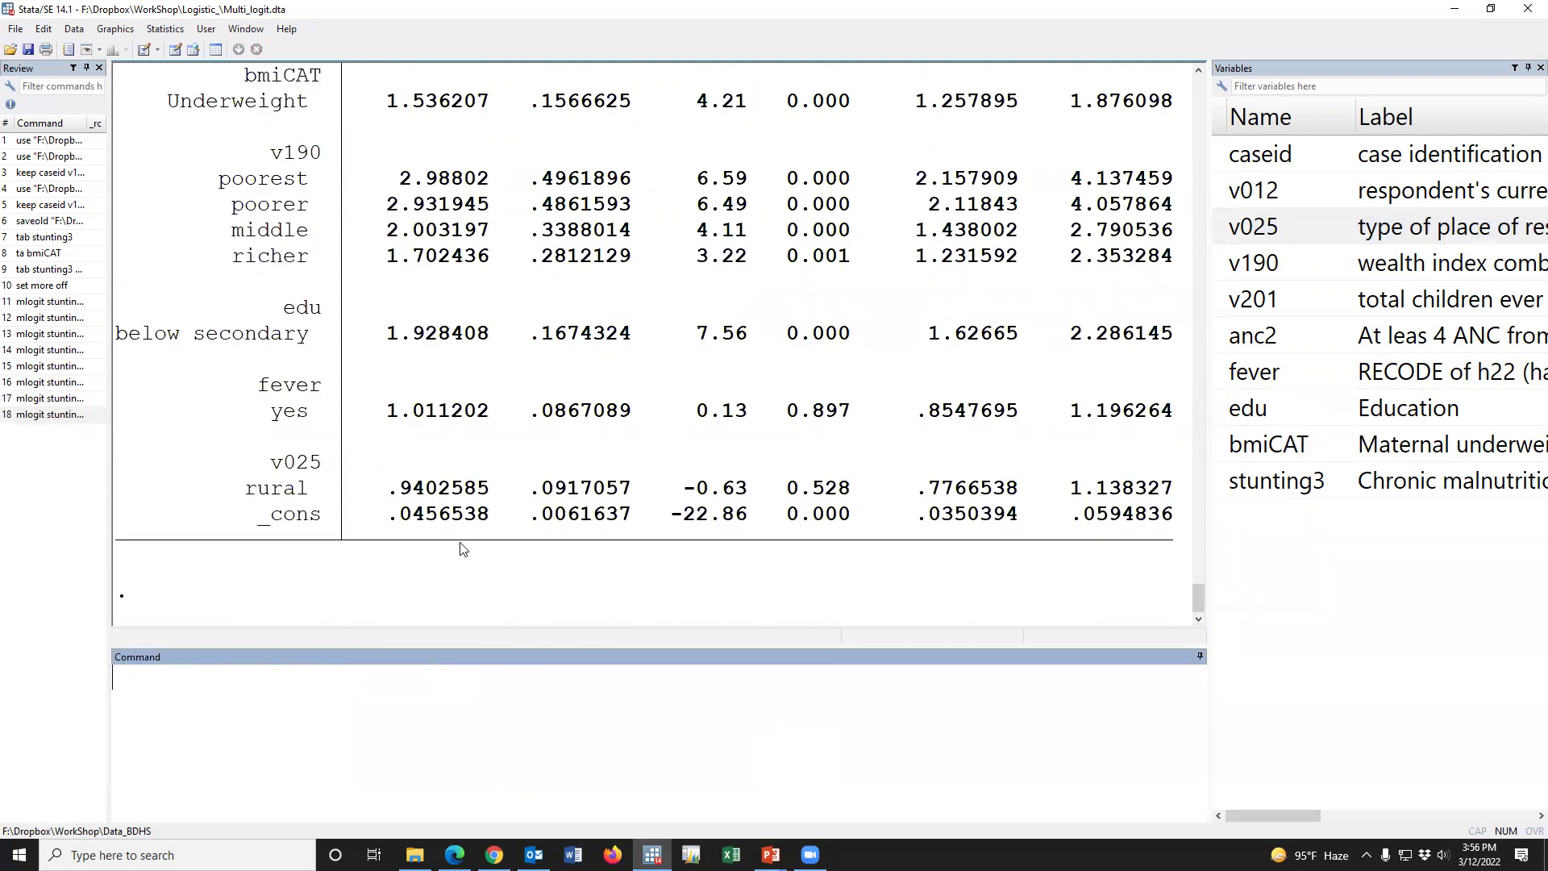
# Rerun the mlogit model with category 2 of place of residence as the reference (ib2.v025)
pyautogui.click(73, 416)
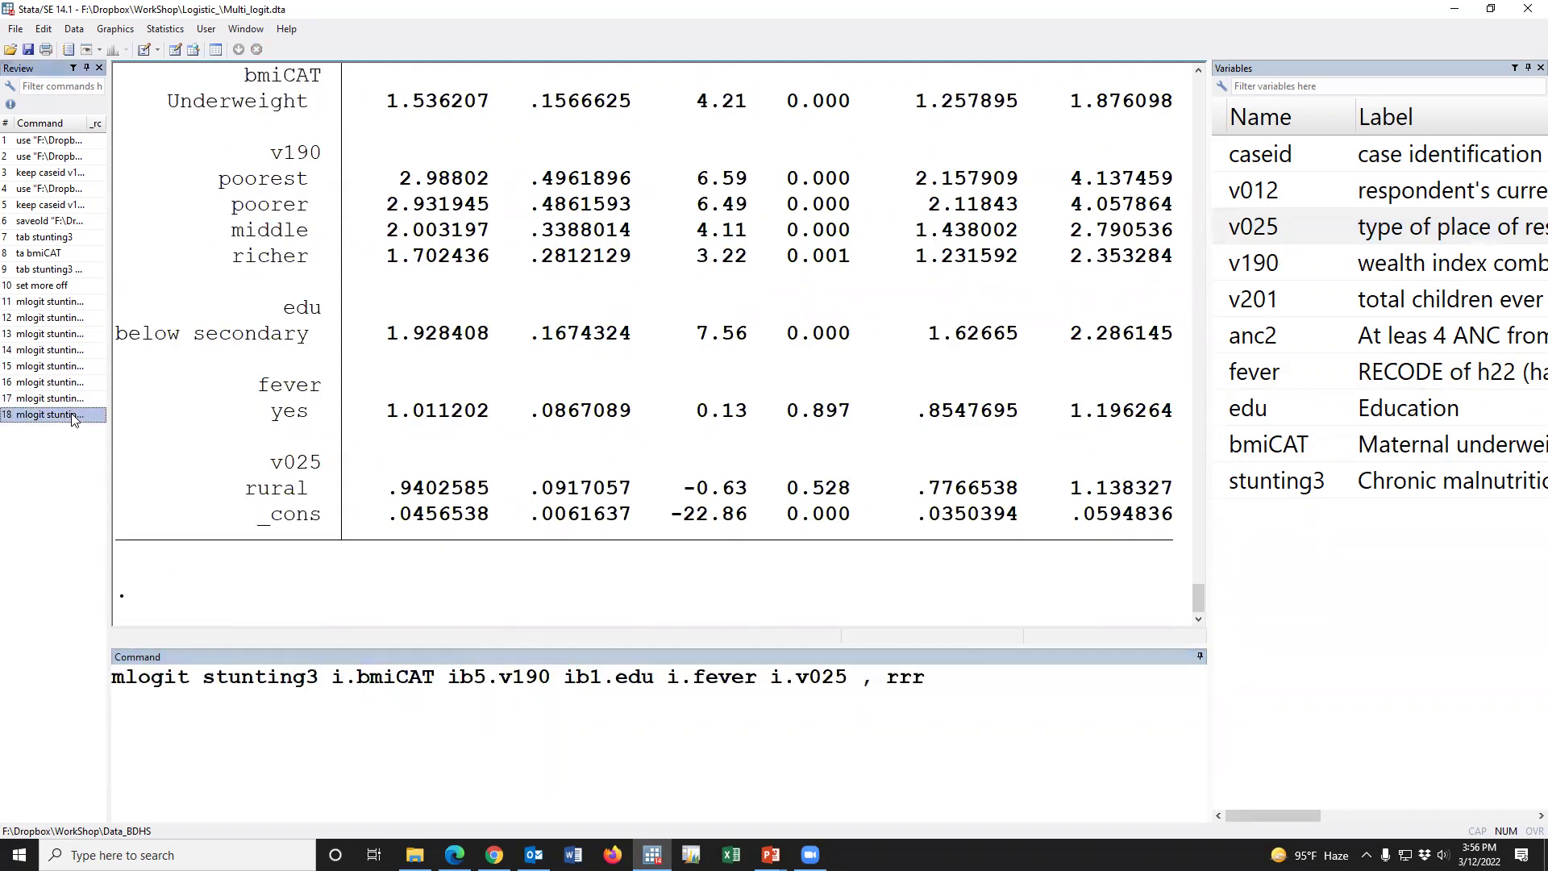
pyautogui.click(781, 676)
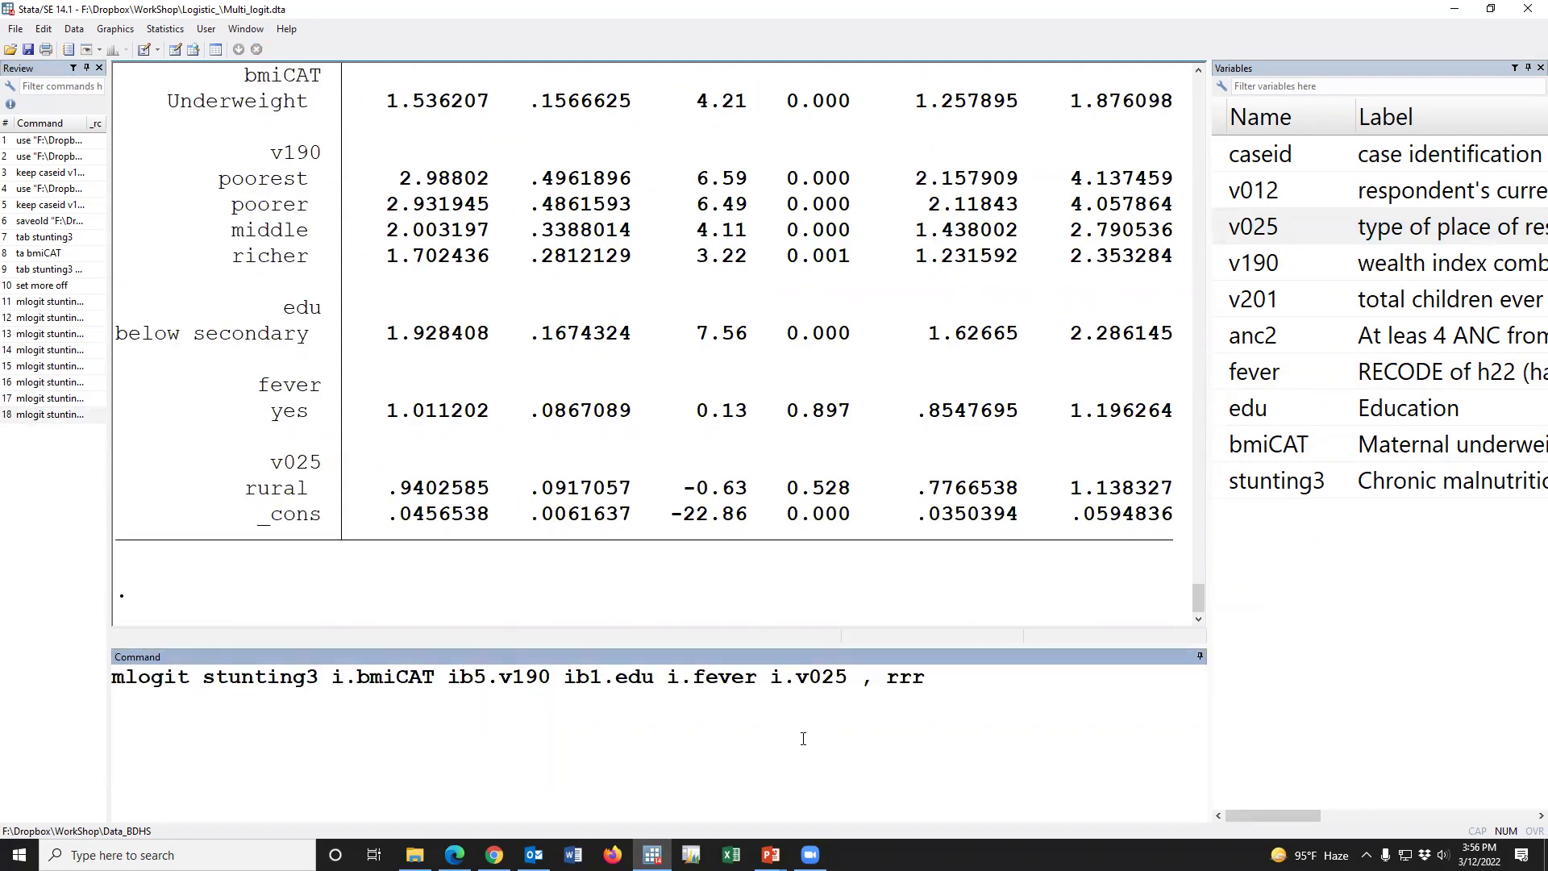
pyautogui.write('b2')
pyautogui.press('Return')
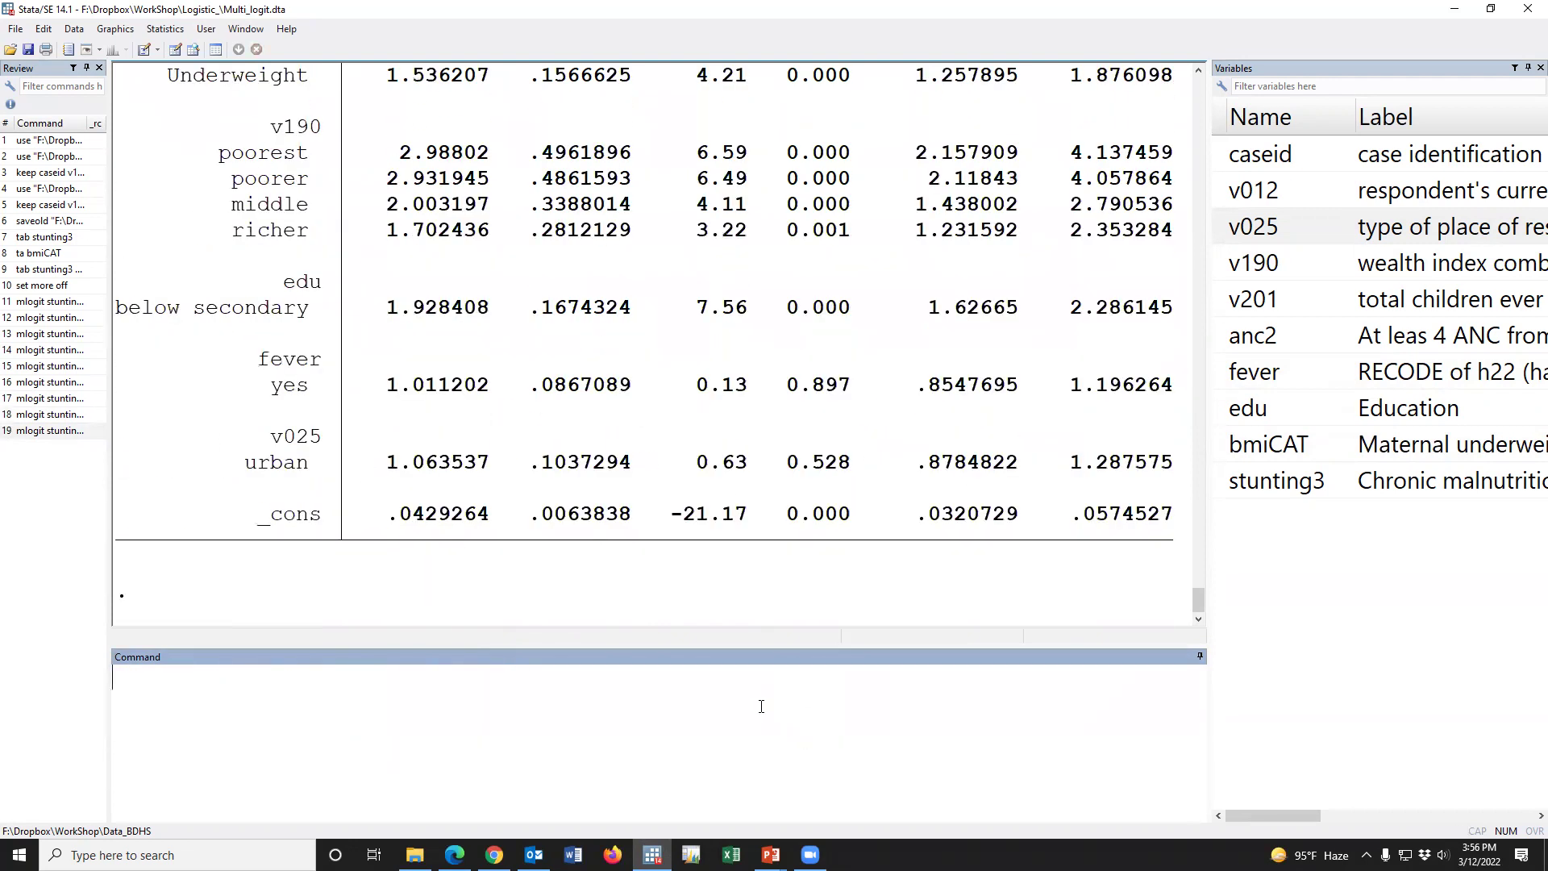
# Examine the full model's output, comparing the relative risk ratios for moderate and severe stunting across all predictors
pyautogui.scroll(12, 818, 405)
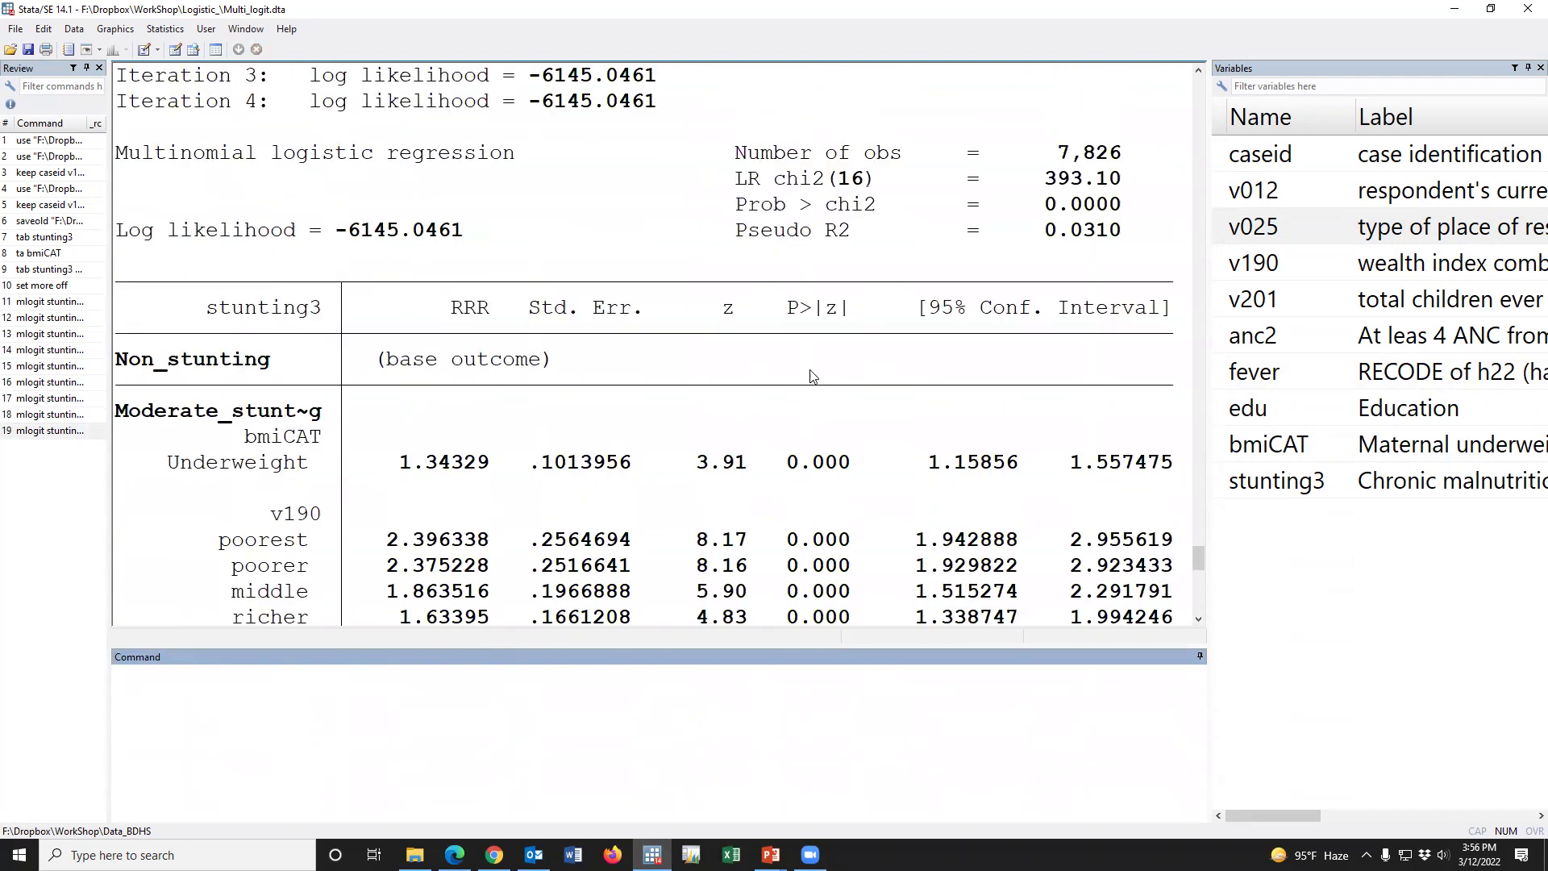
pyautogui.scroll(-2, 814, 379)
pyautogui.scroll(2, 639, 427)
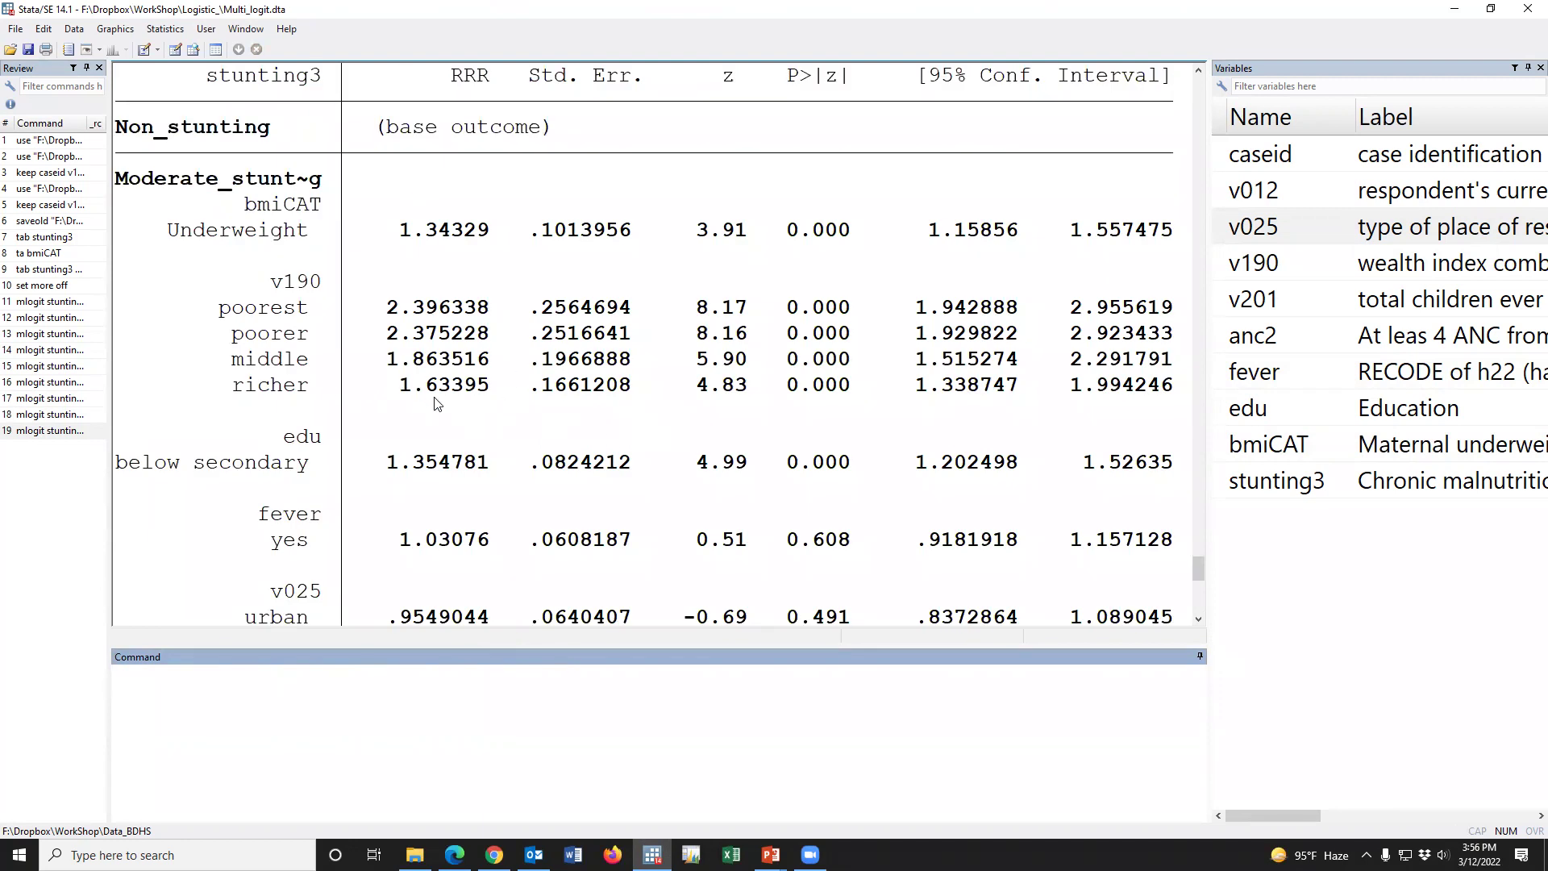
pyautogui.scroll(-6, 436, 403)
pyautogui.scroll(8, 513, 479)
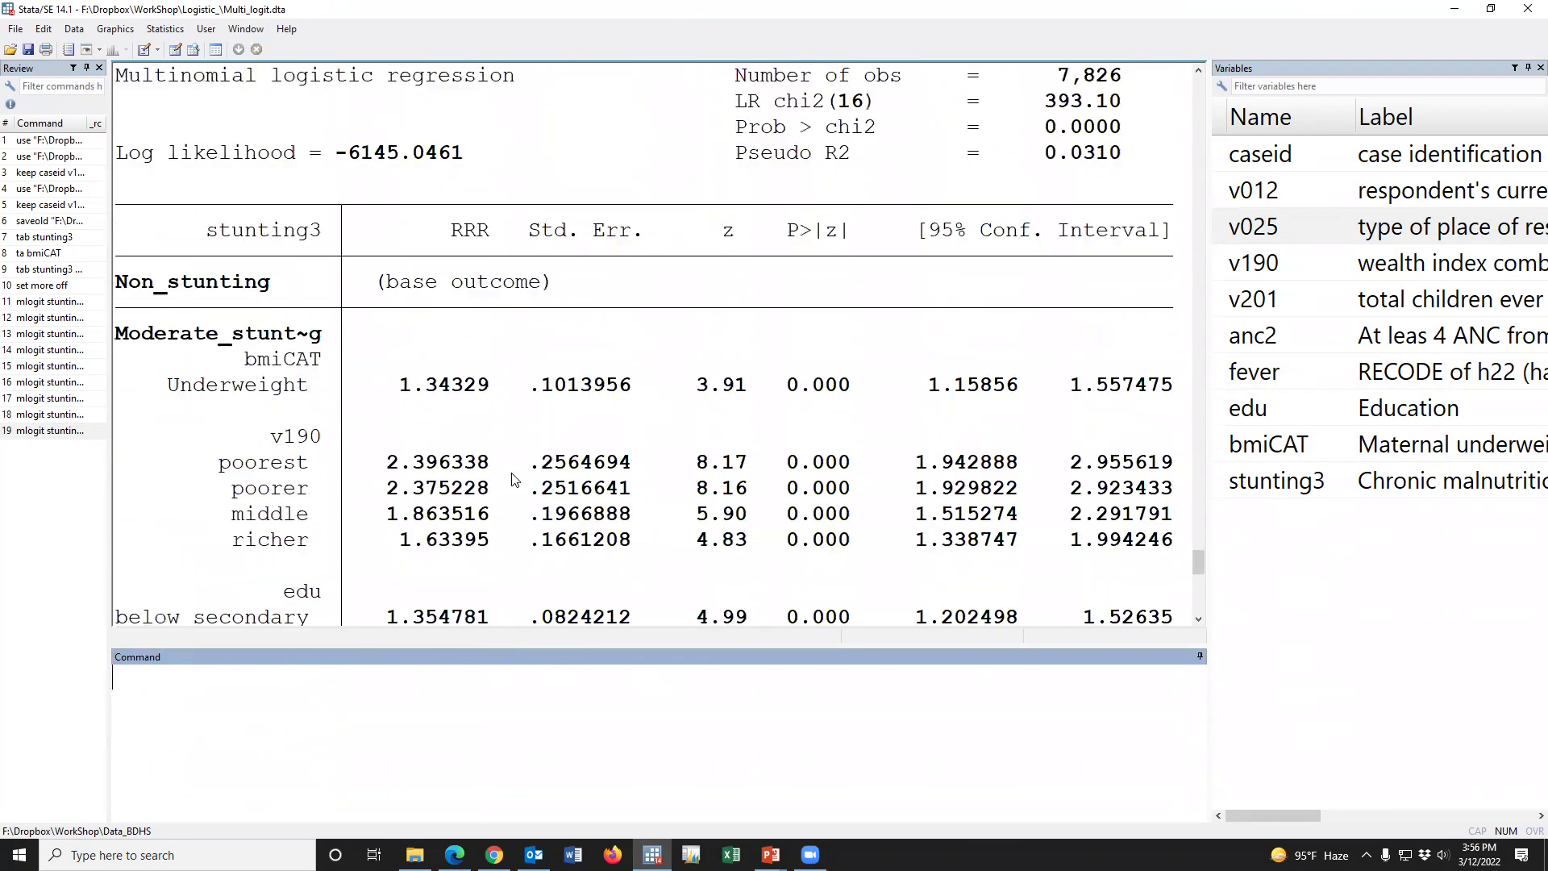
pyautogui.scroll(2, 513, 480)
pyautogui.scroll(-12, 520, 404)
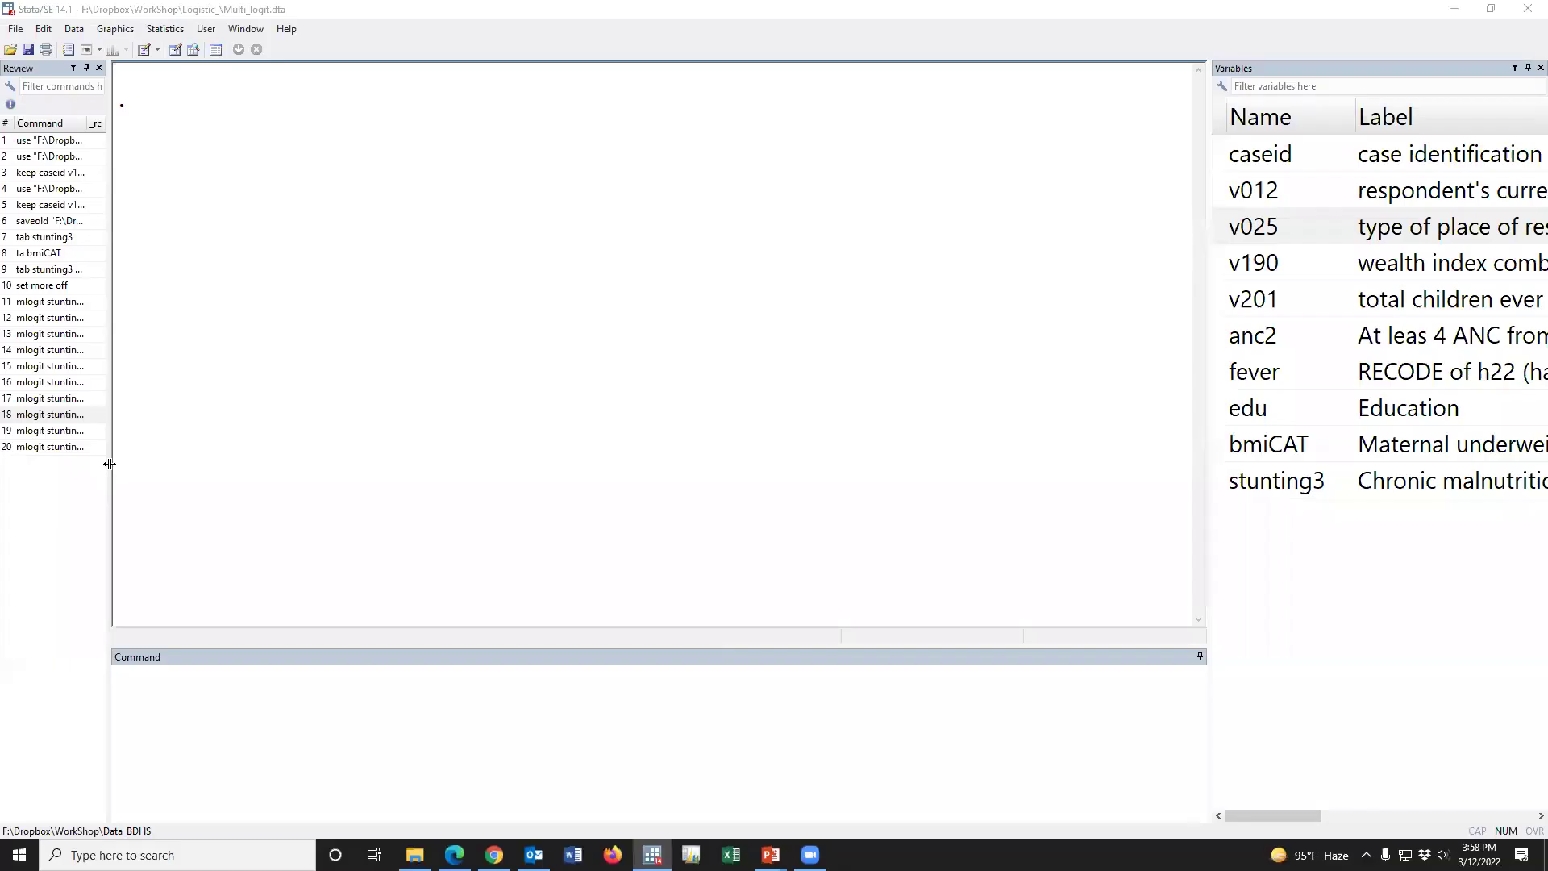
# Rerun mlogit stunting3 with i.bmiCAT, ib1.anc, ib1.edu, ib5.v190 and rrr, and review the moderate and severe stunting results
pyautogui.click(72, 447)
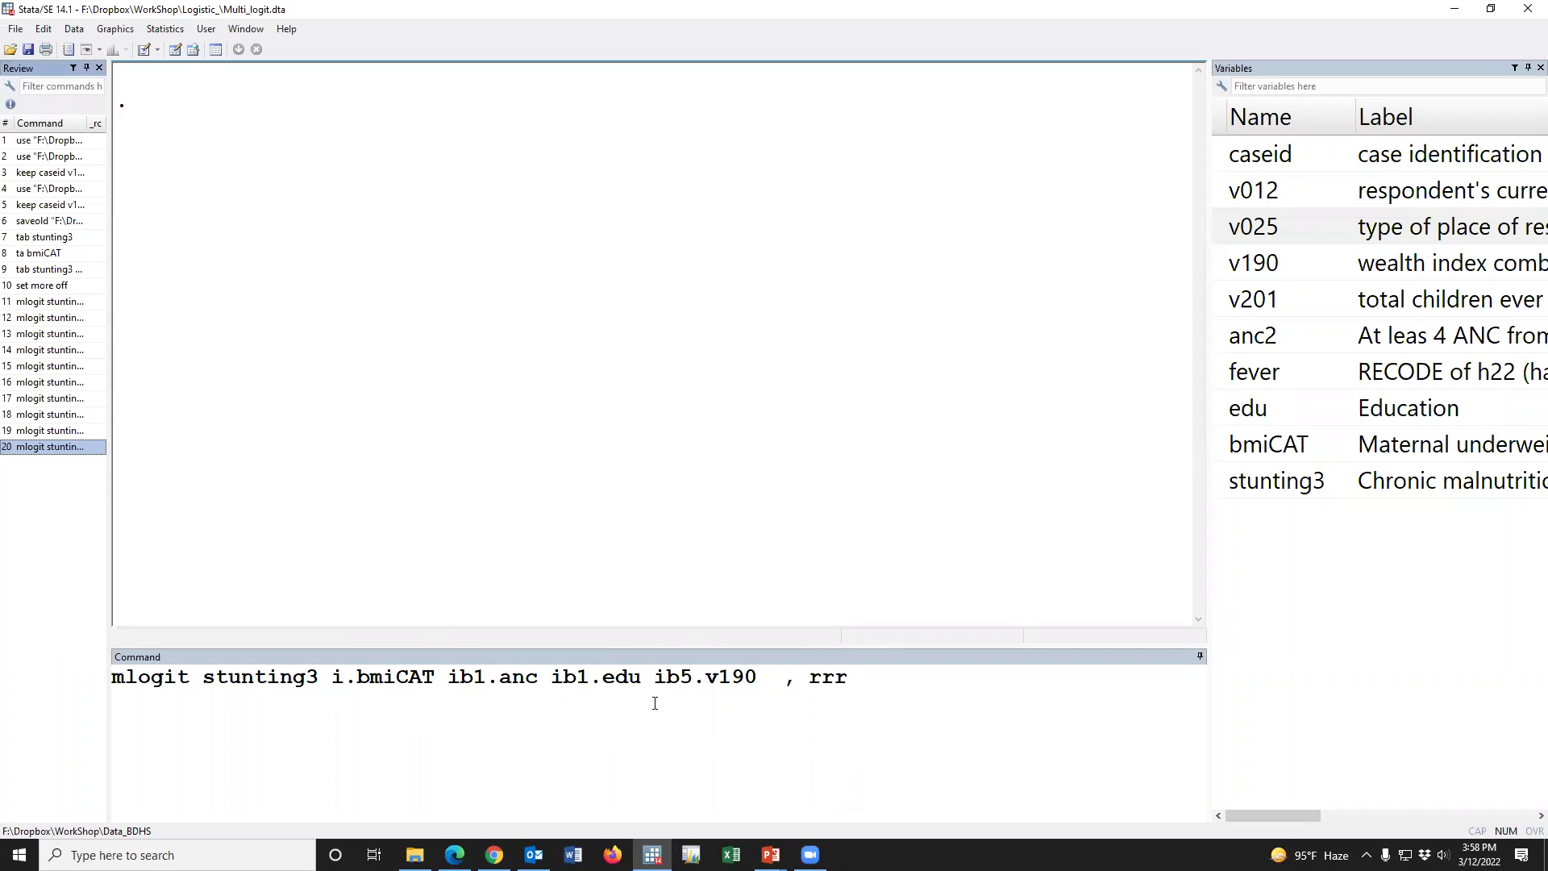
pyautogui.click(868, 685)
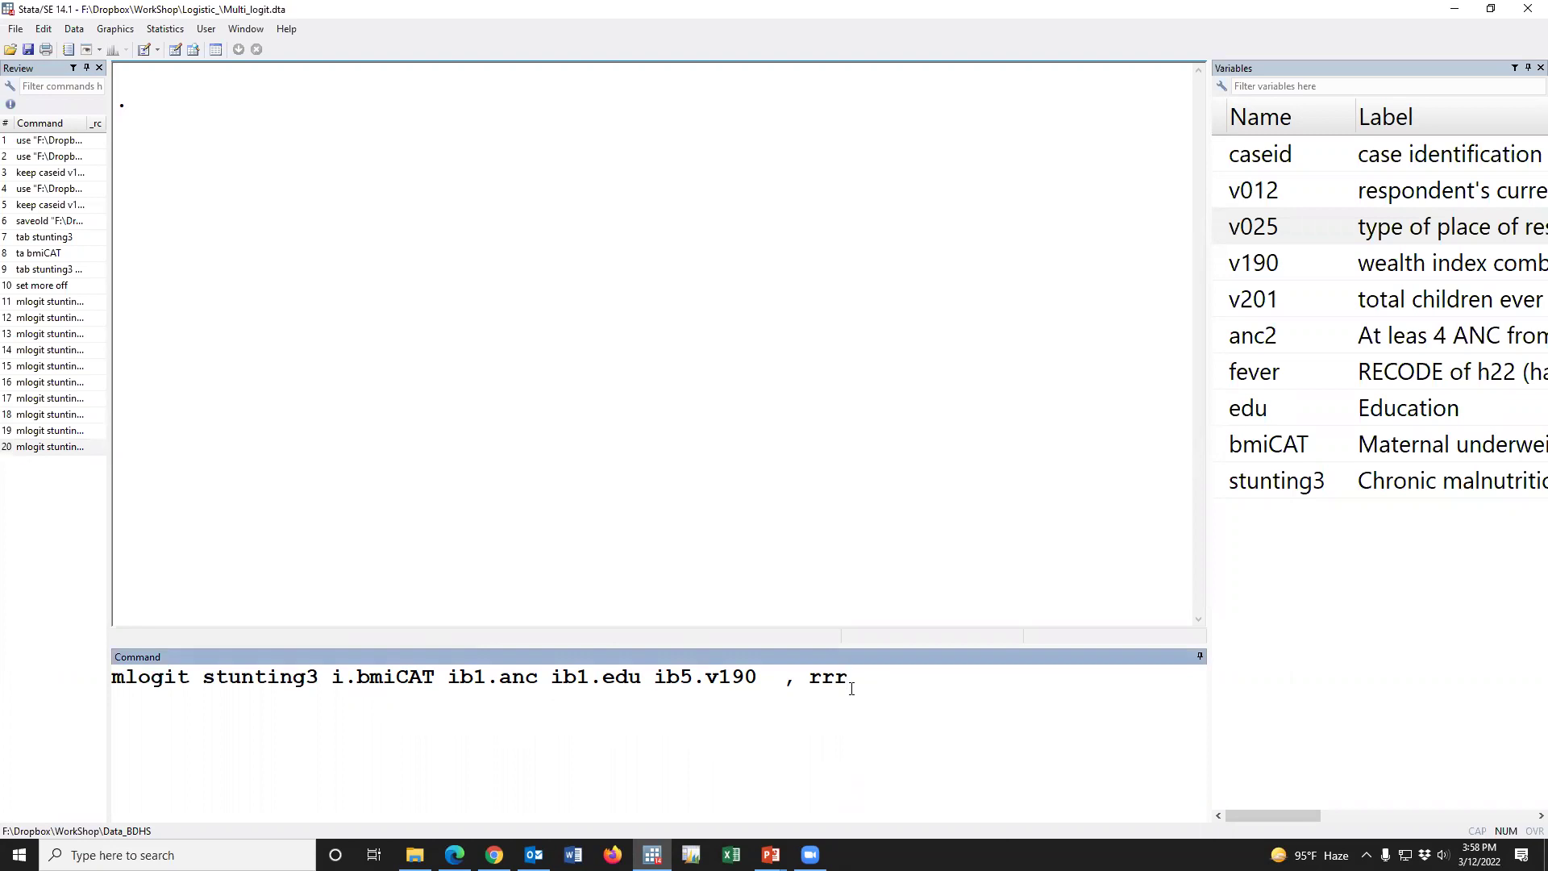
pyautogui.press('Return')
pyautogui.scroll(6, 732, 345)
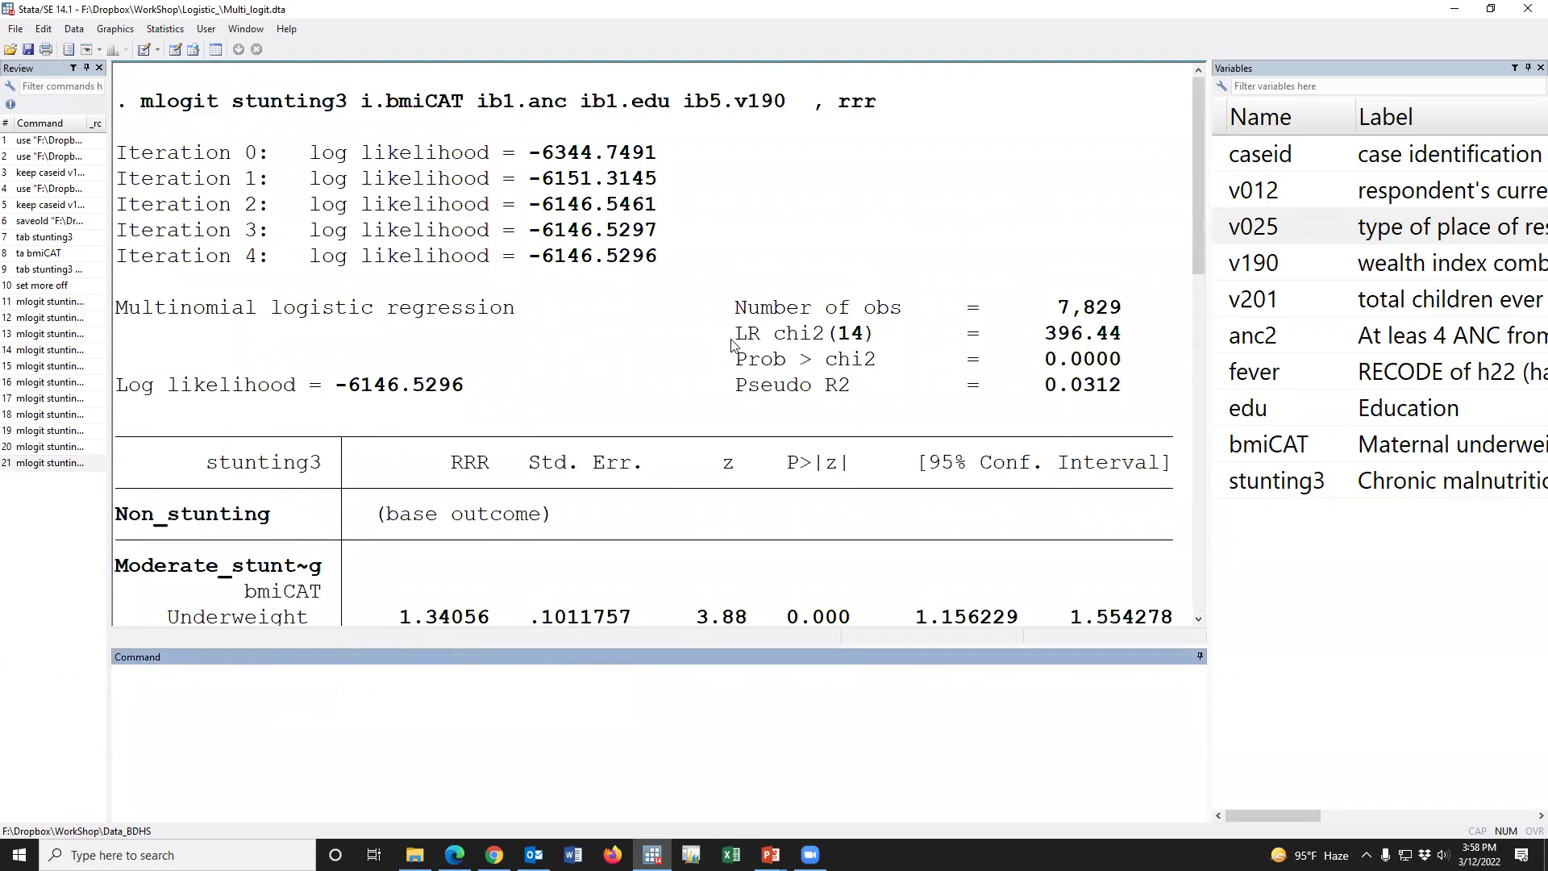
pyautogui.scroll(-4, 732, 345)
pyautogui.scroll(-1, 358, 331)
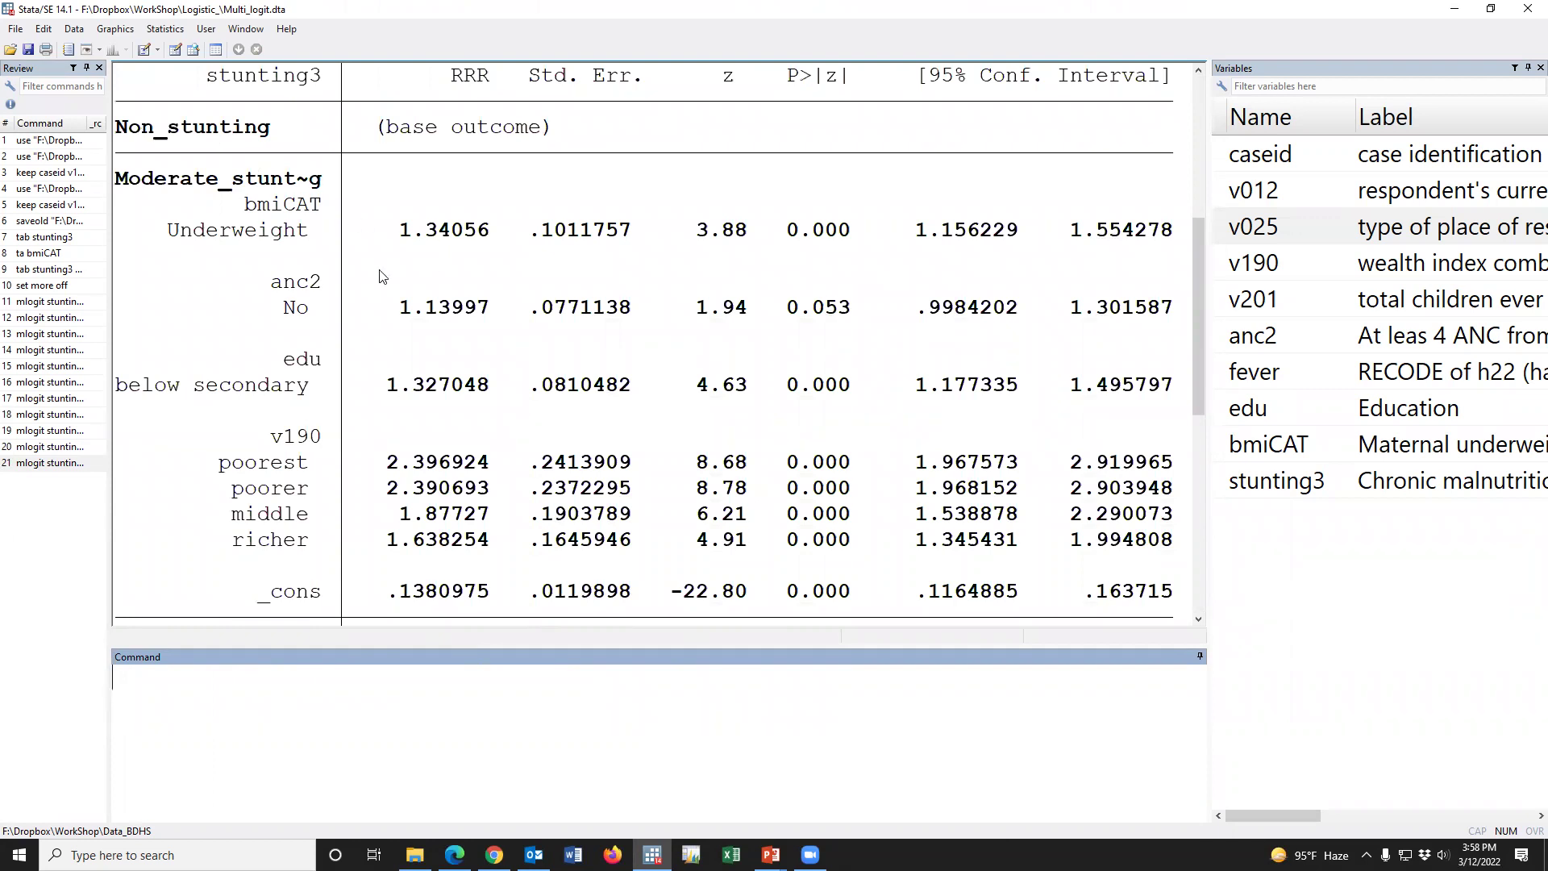
pyautogui.scroll(-5, 382, 276)
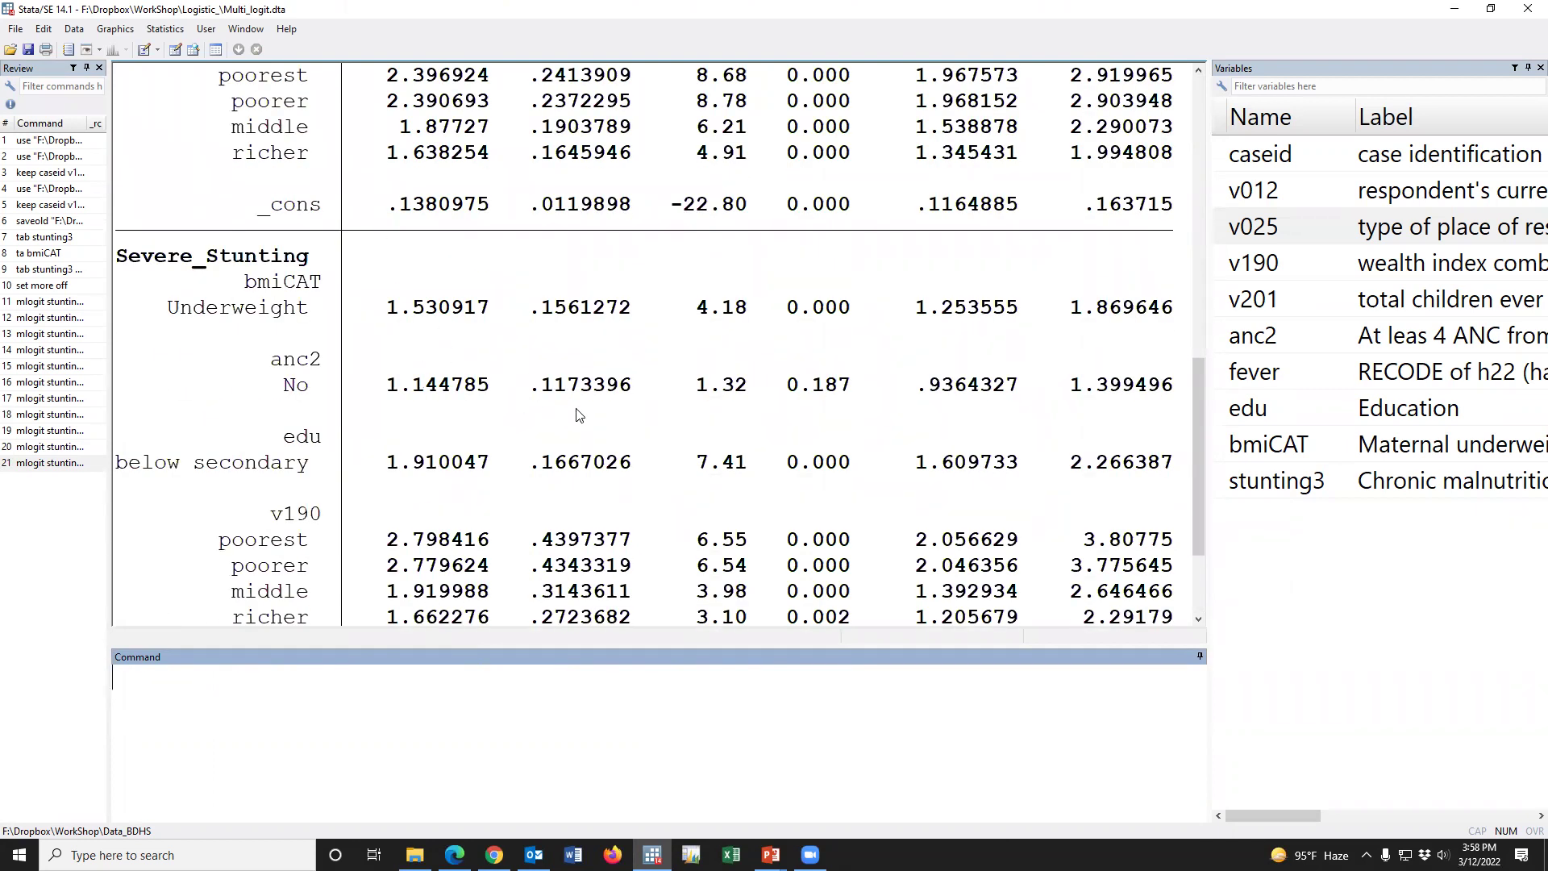
pyautogui.scroll(1, 589, 405)
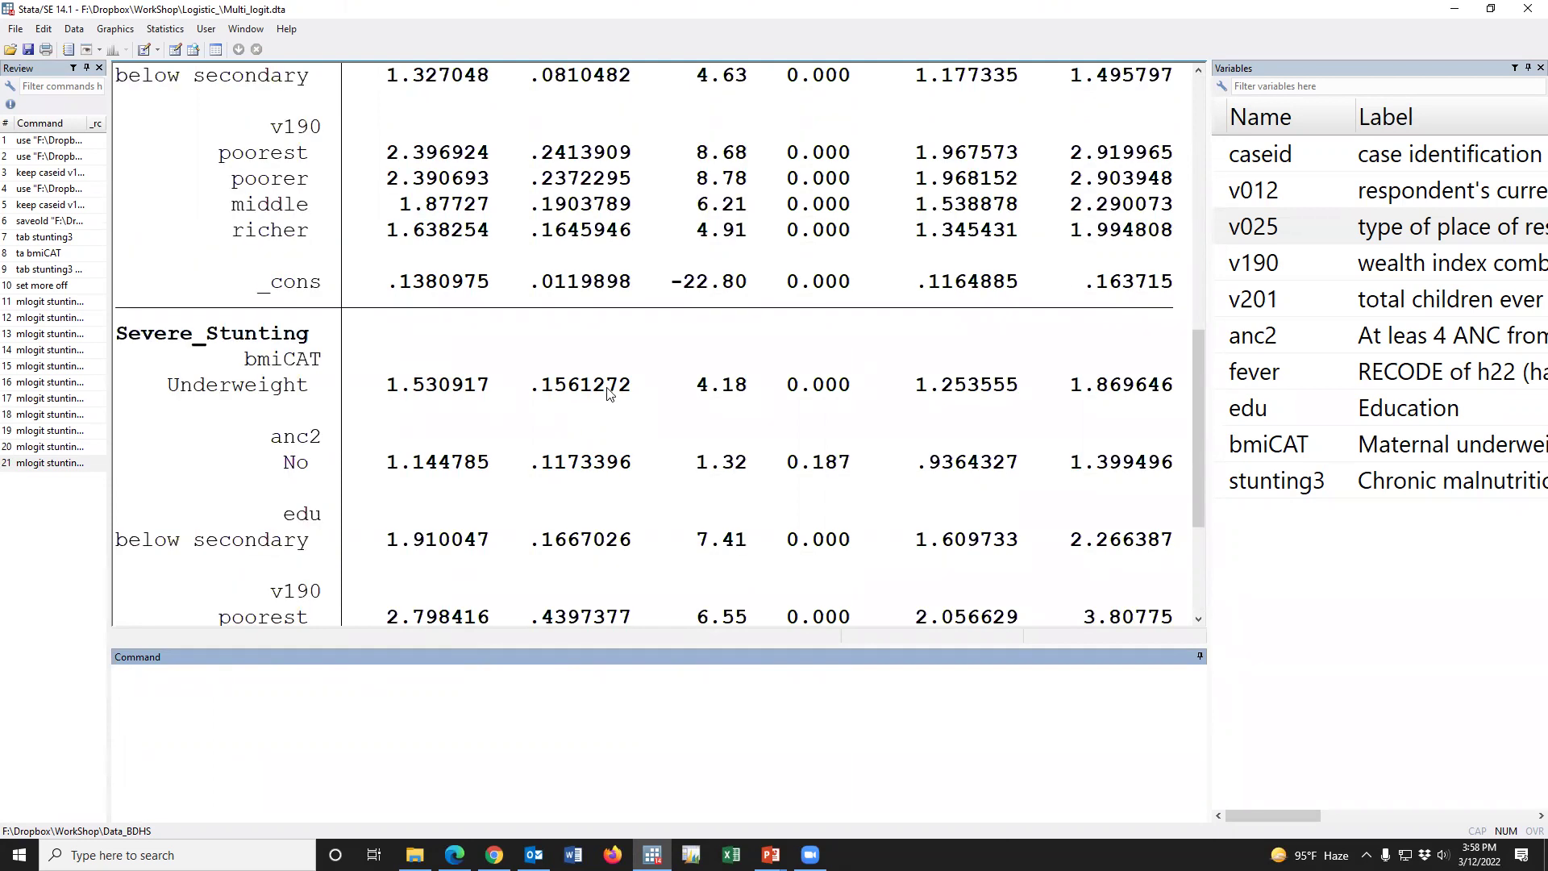
pyautogui.scroll(5, 616, 387)
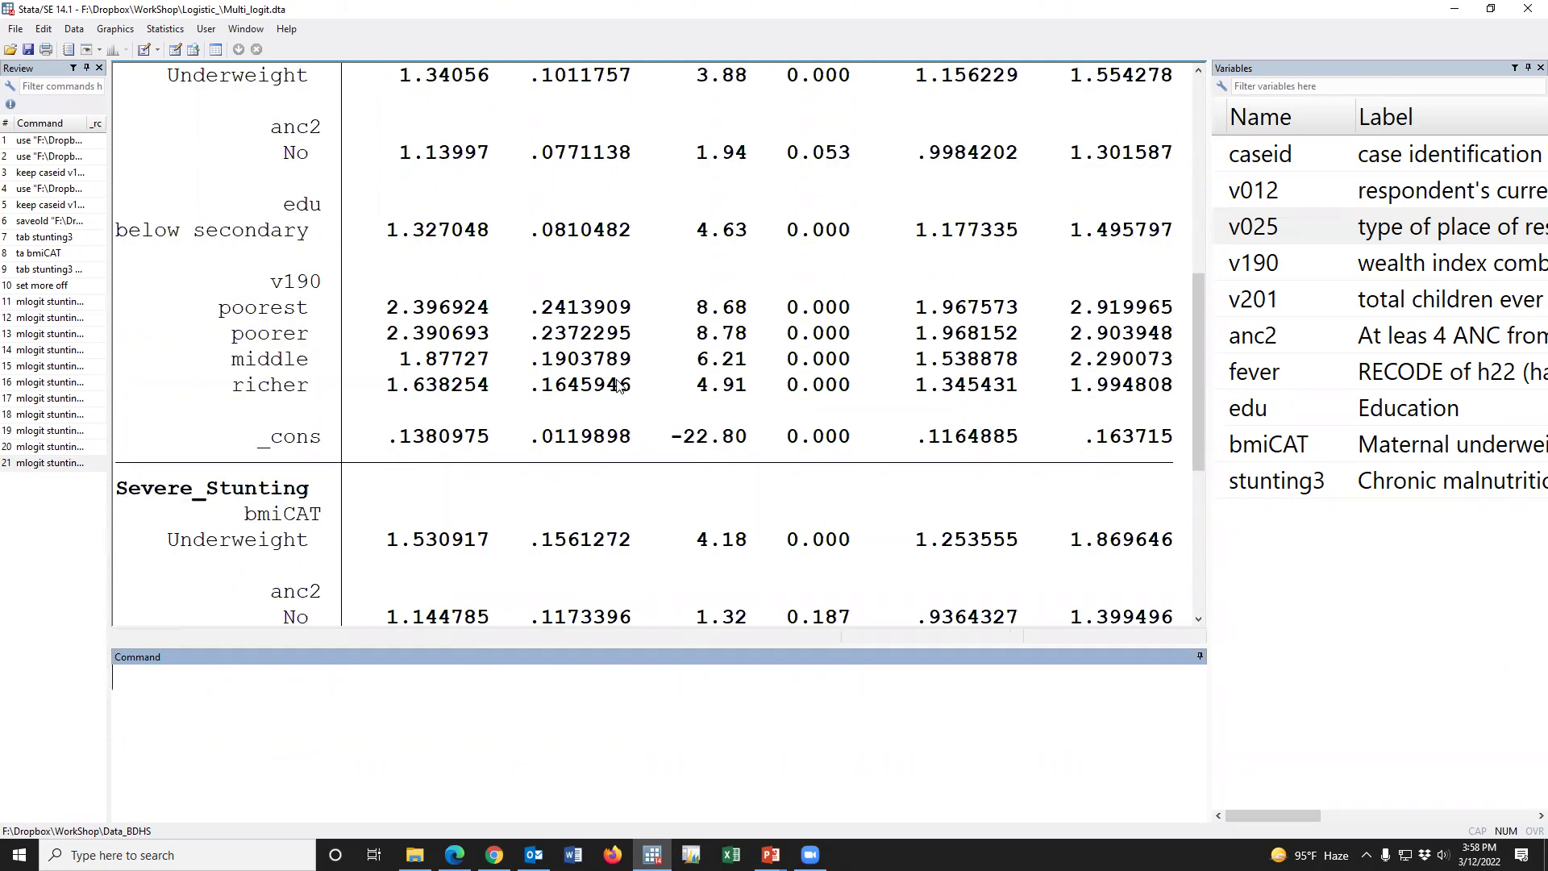